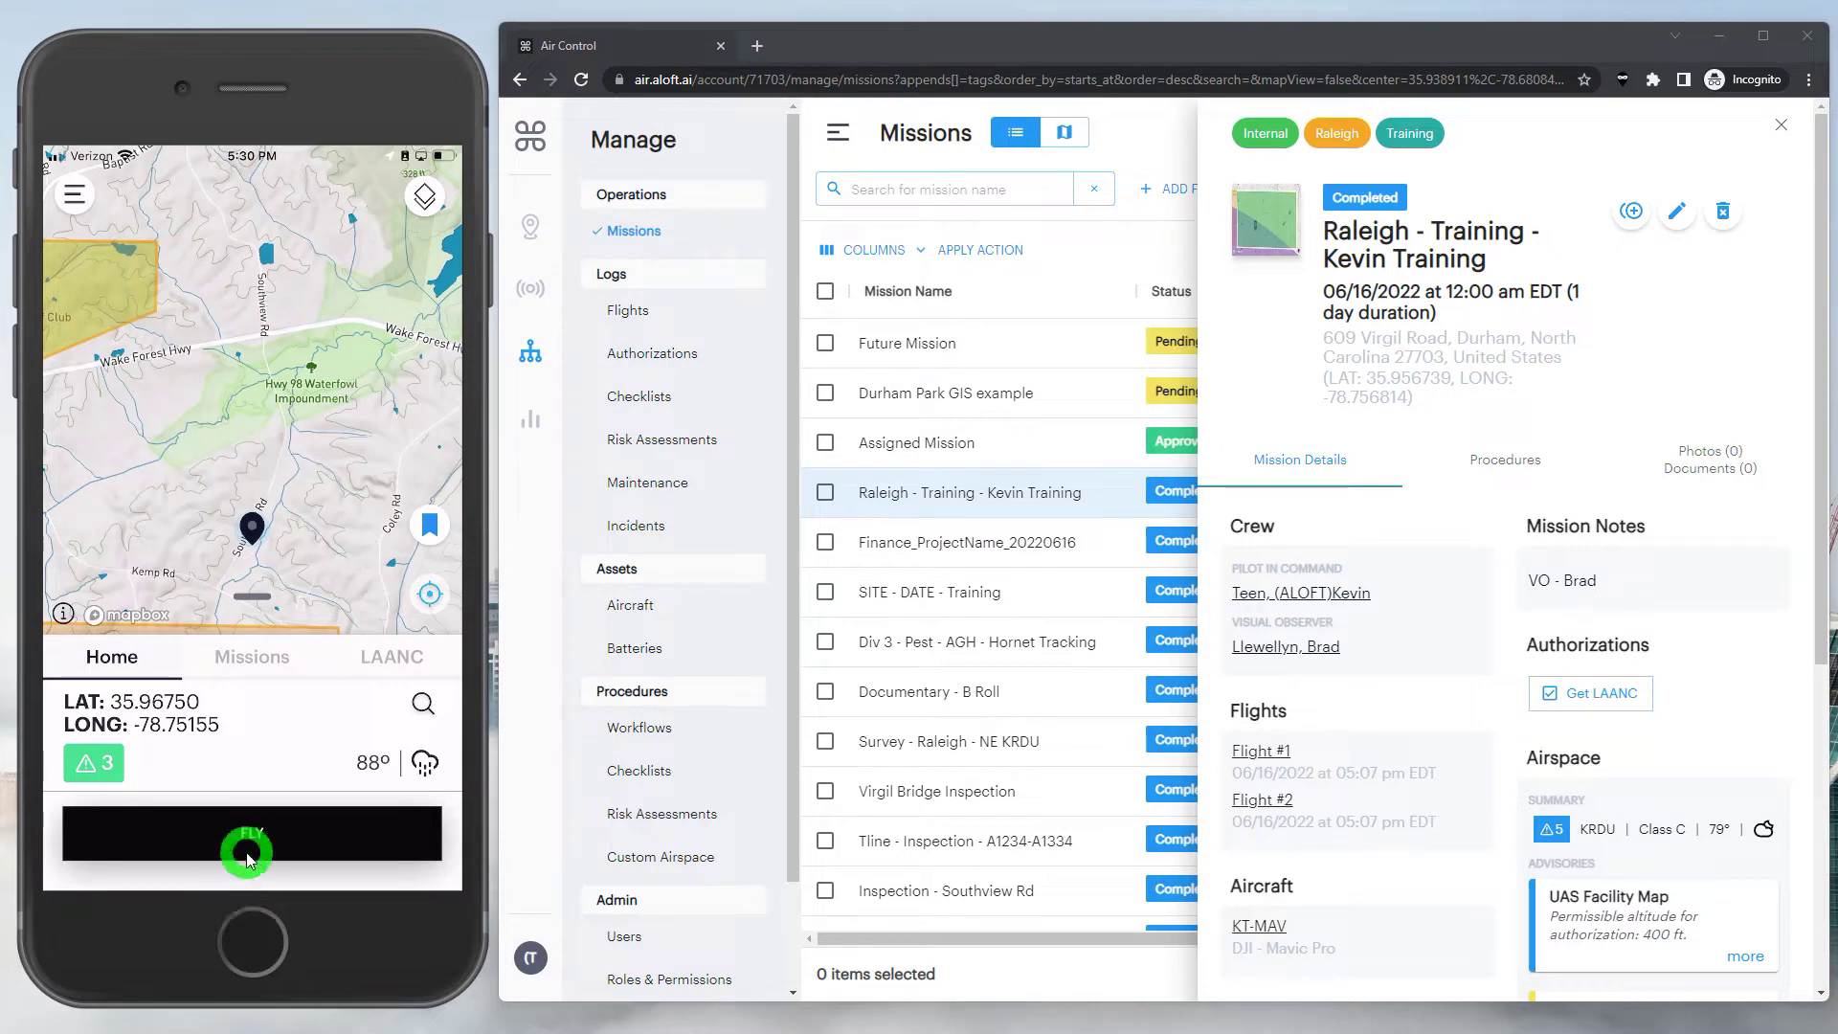
- Close the mission detail side panel to show all 465 missions in the table
{"action": "left_click", "coordinate": [1149, 256]}
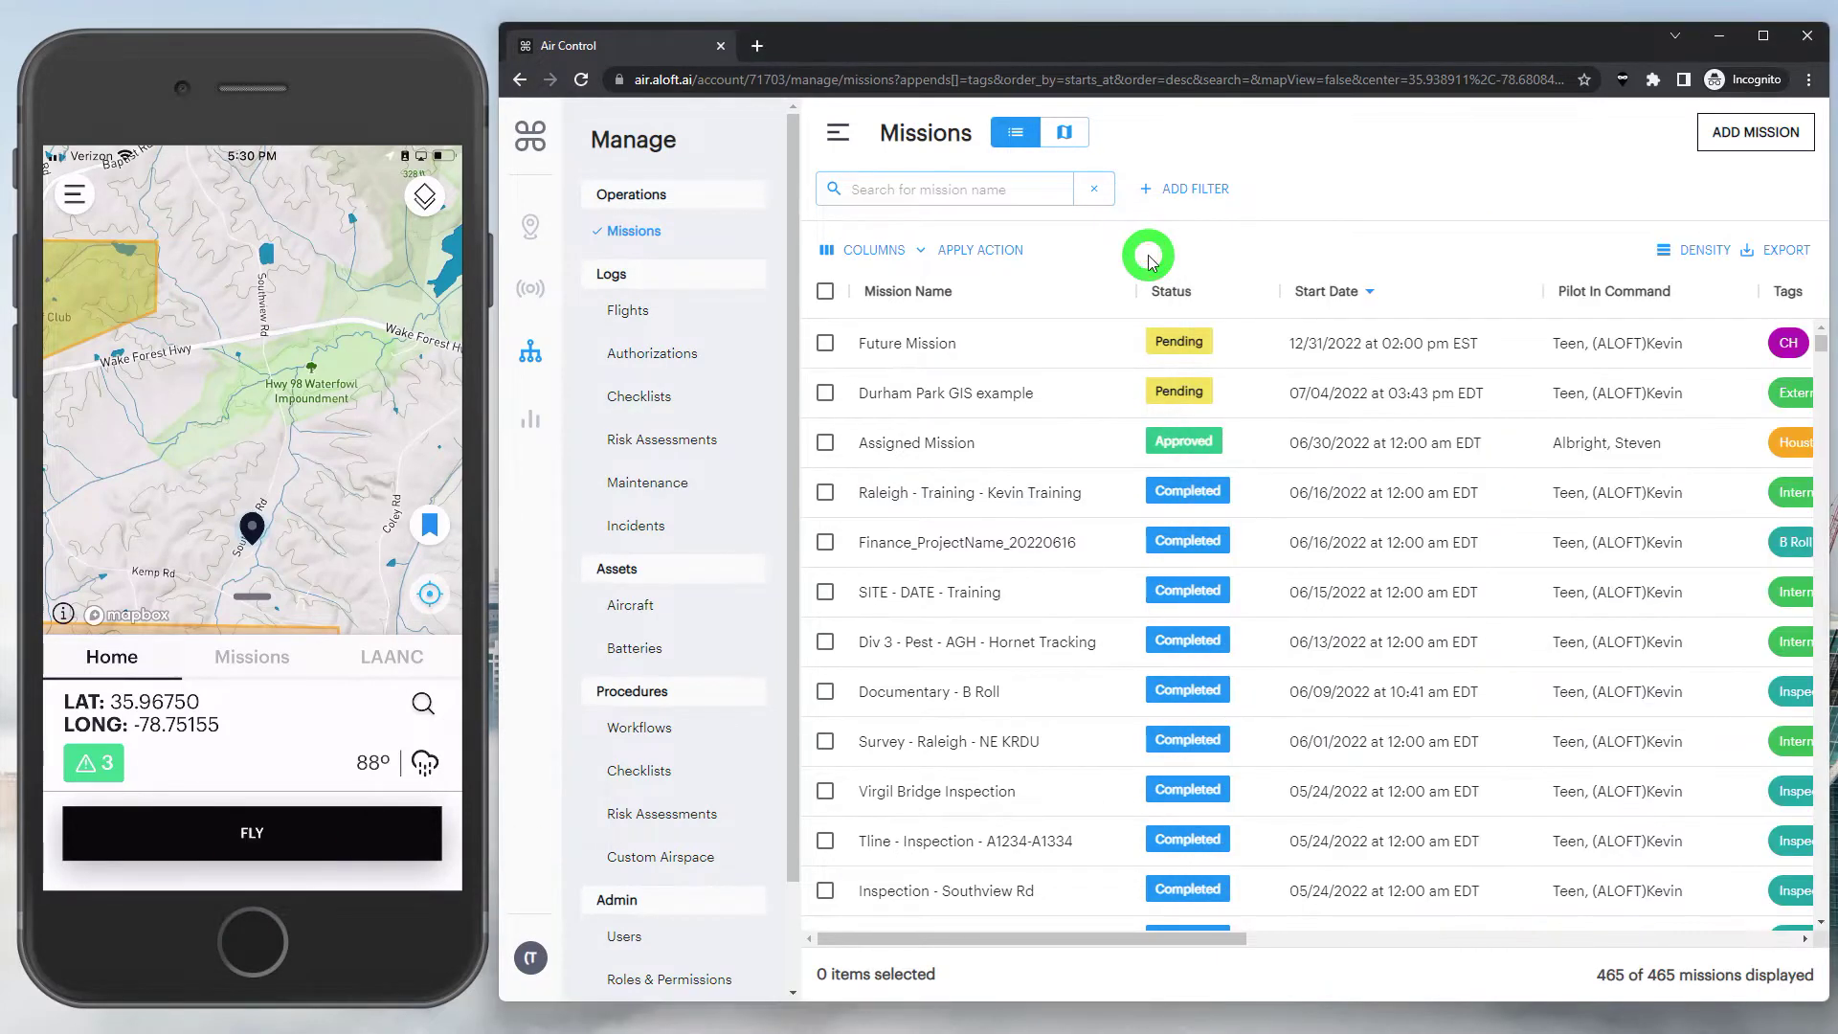
- Search the missions for 'inspection', then replace the search term with '1234'
{"action": "left_click", "coordinate": [1005, 189]}
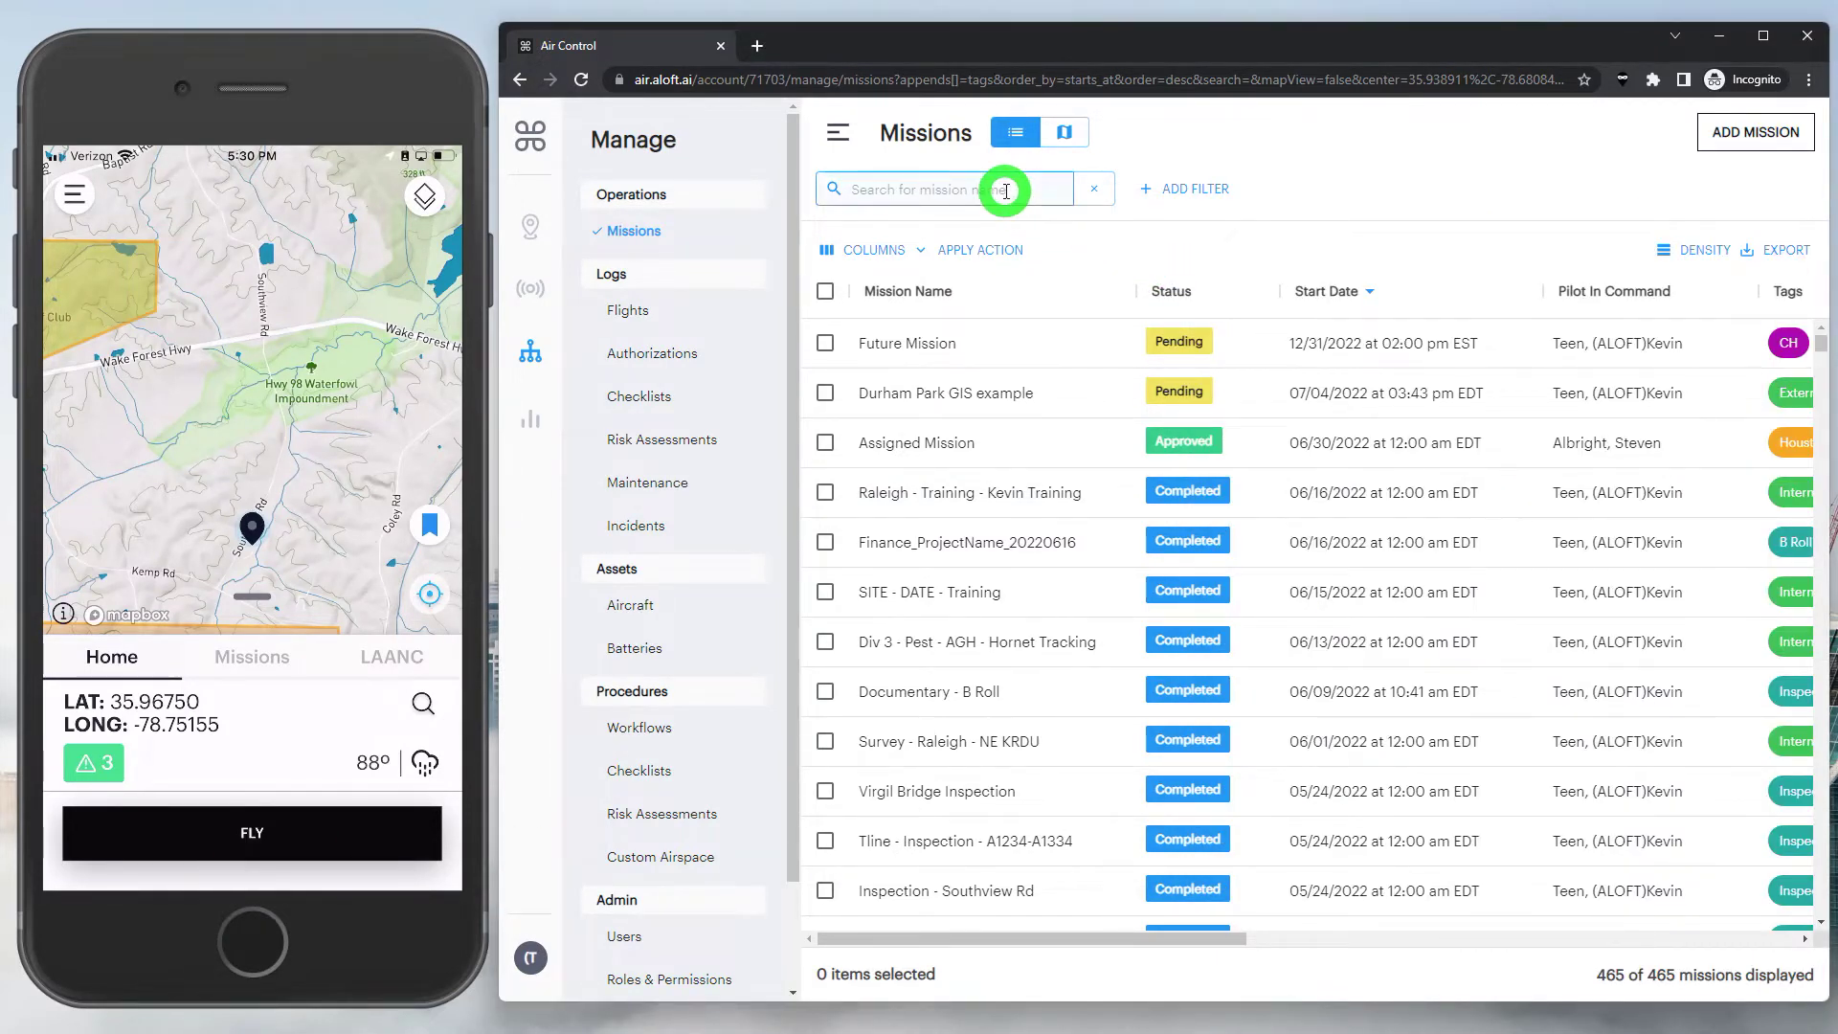
{"action": "left_click", "coordinate": [1177, 228]}
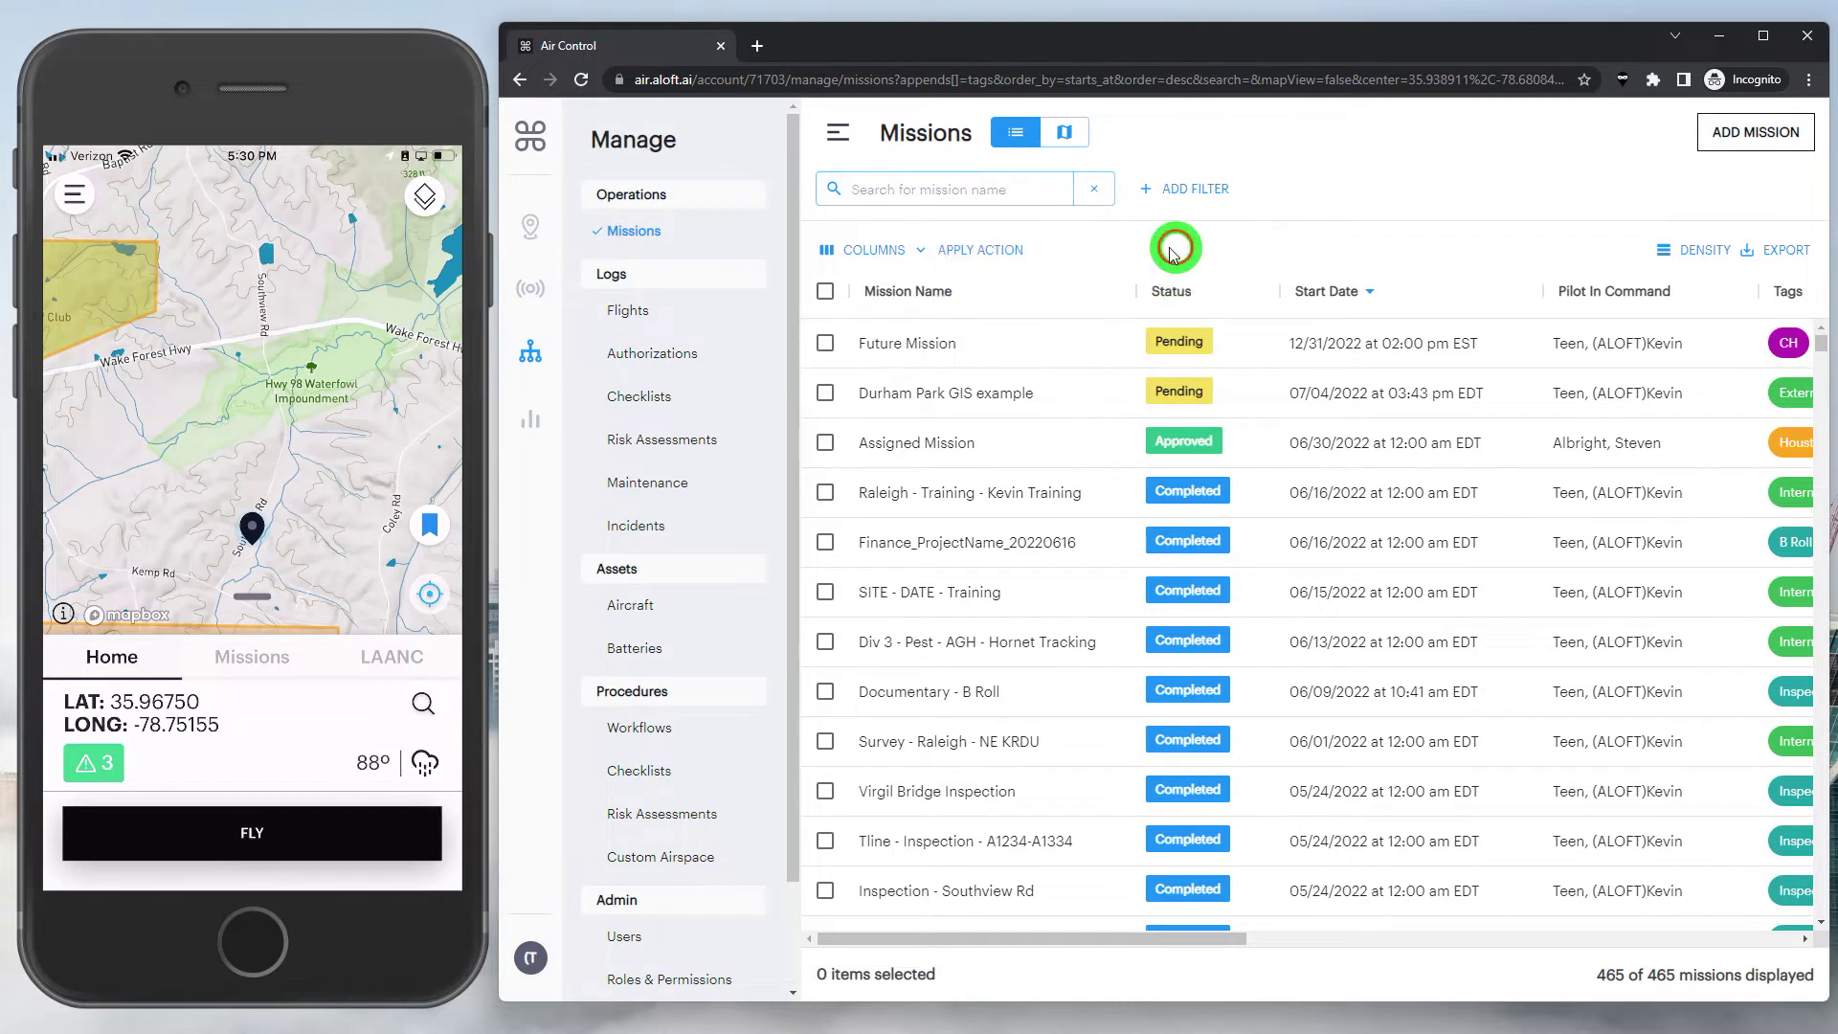
{"action": "left_click", "coordinate": [1027, 197]}
{"action": "type", "text": "inspection"}
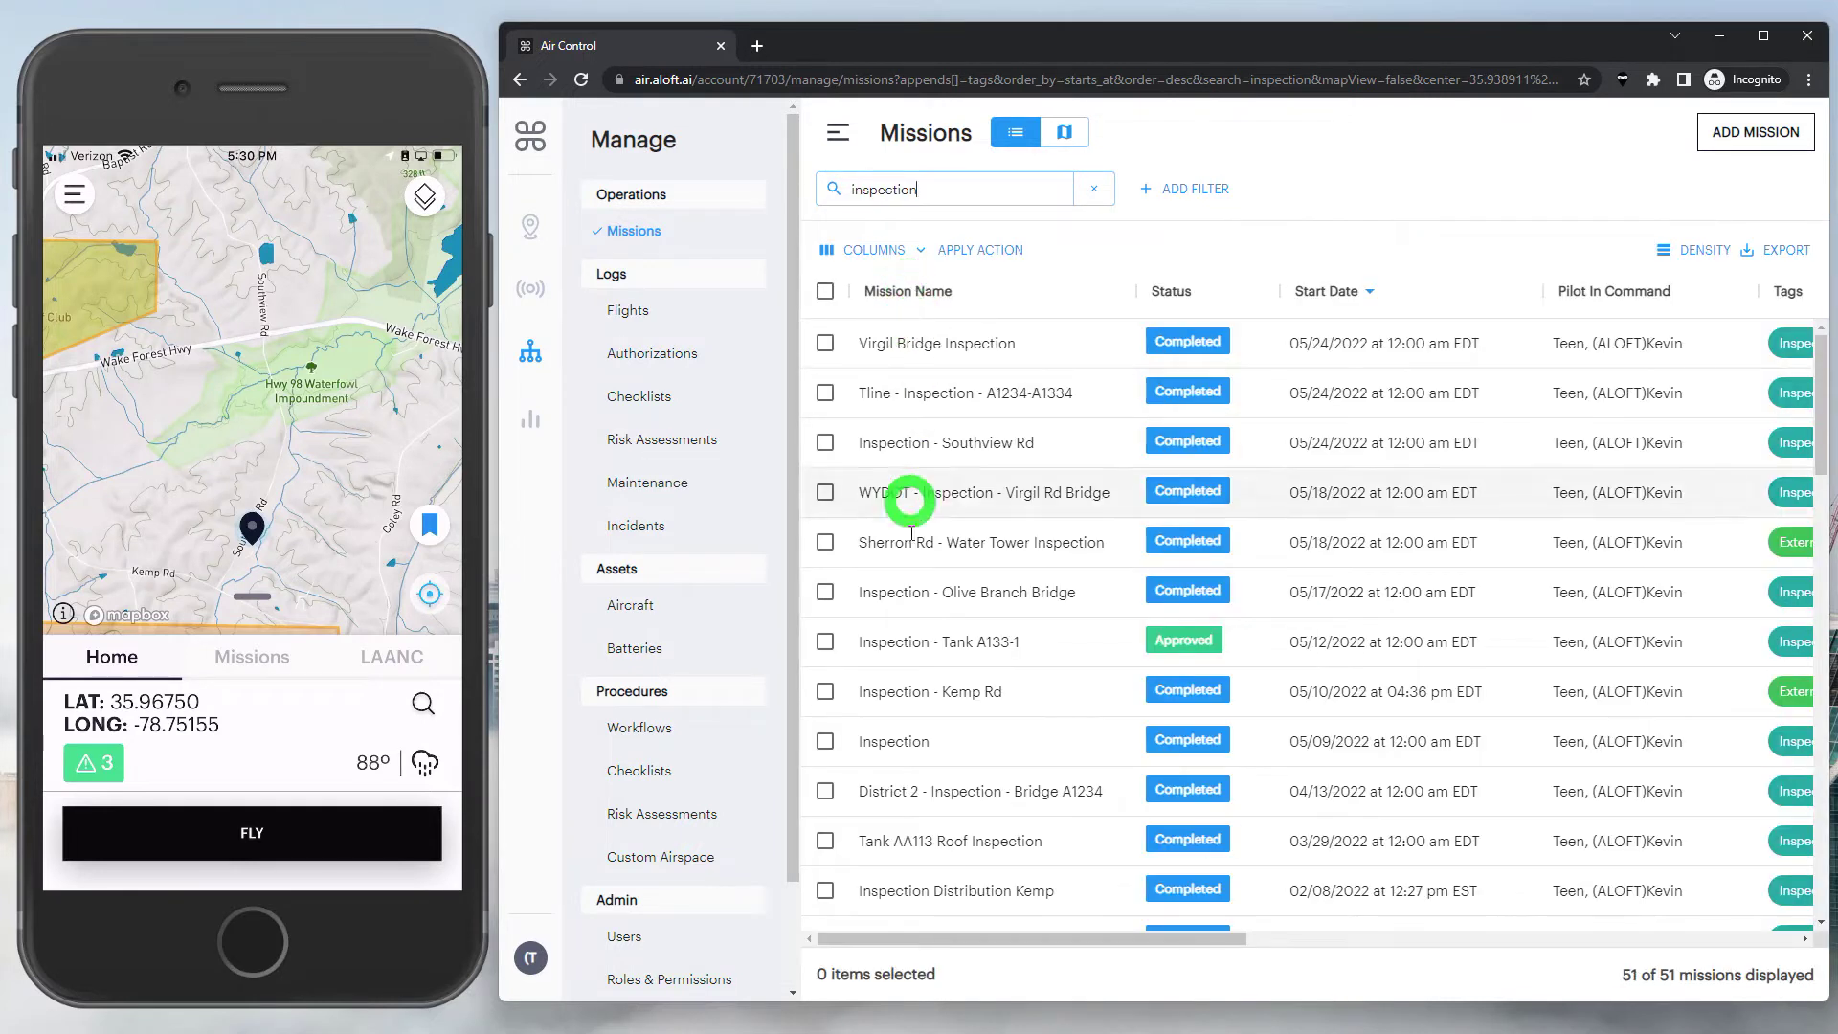
{"action": "left_click_drag", "start_coordinate": [932, 187], "coordinate": [752, 196]}
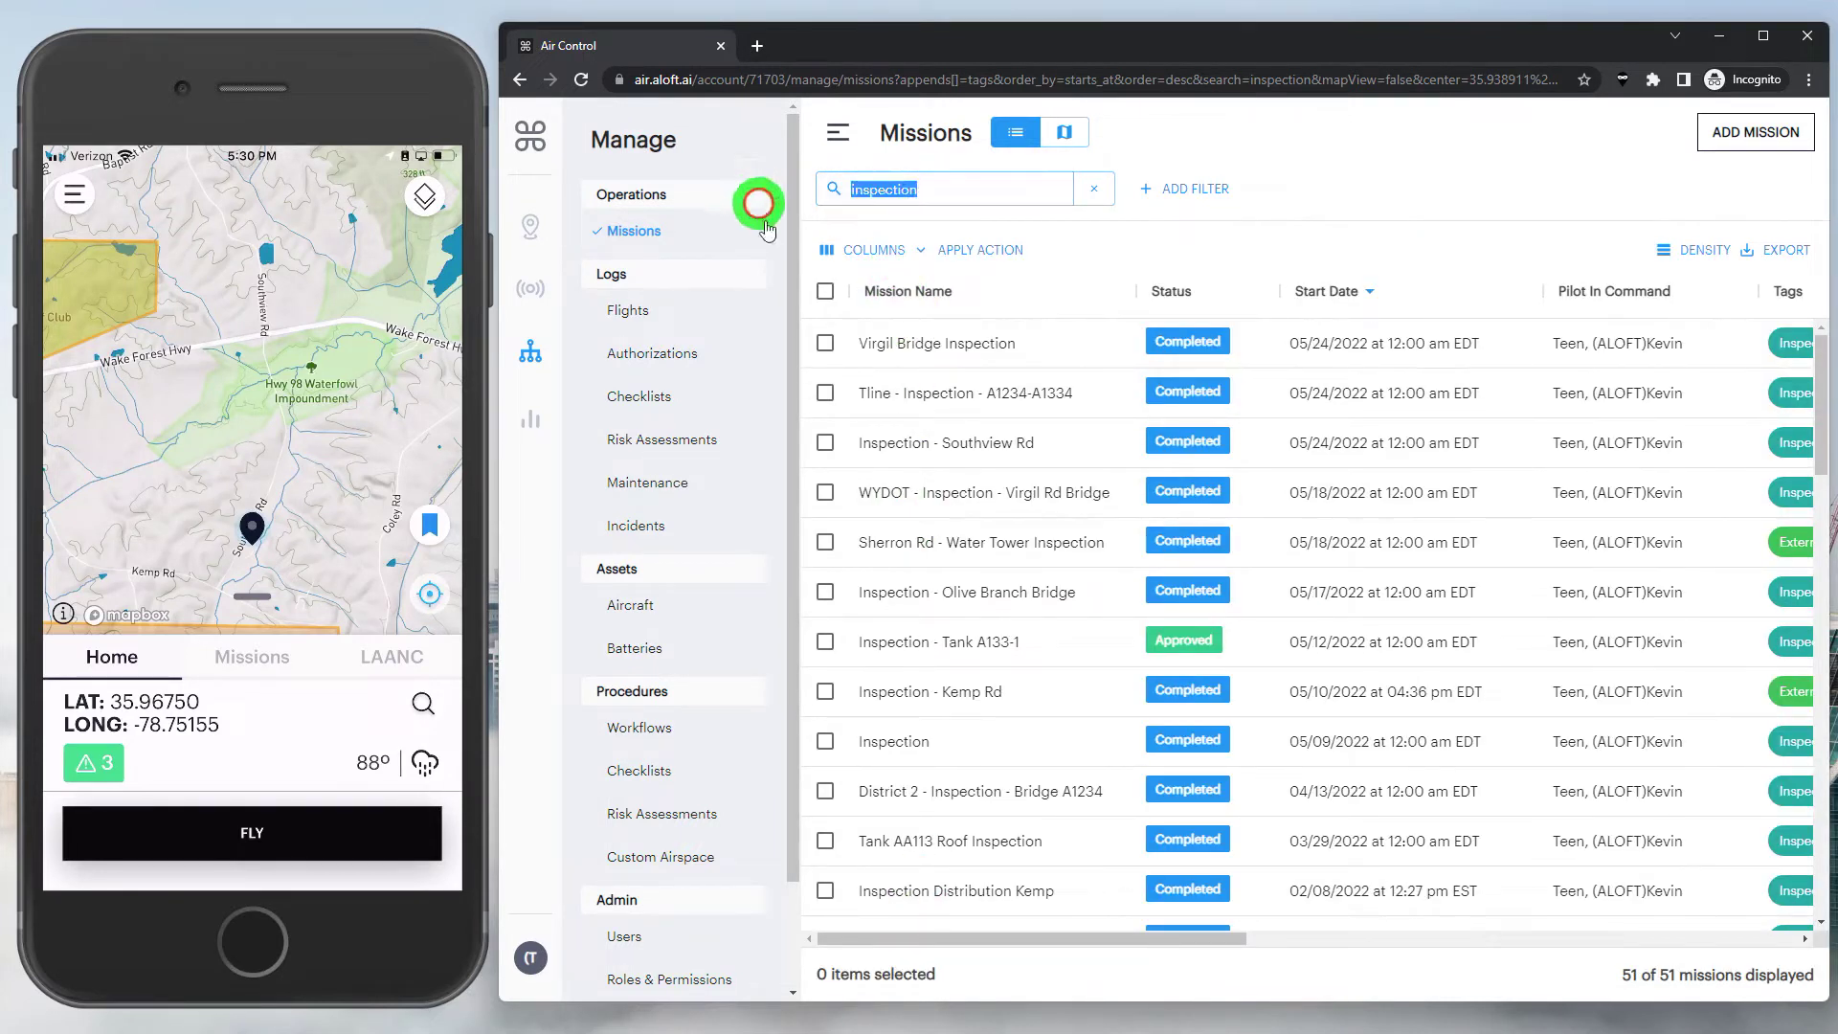
{"action": "type", "text": "1234"}
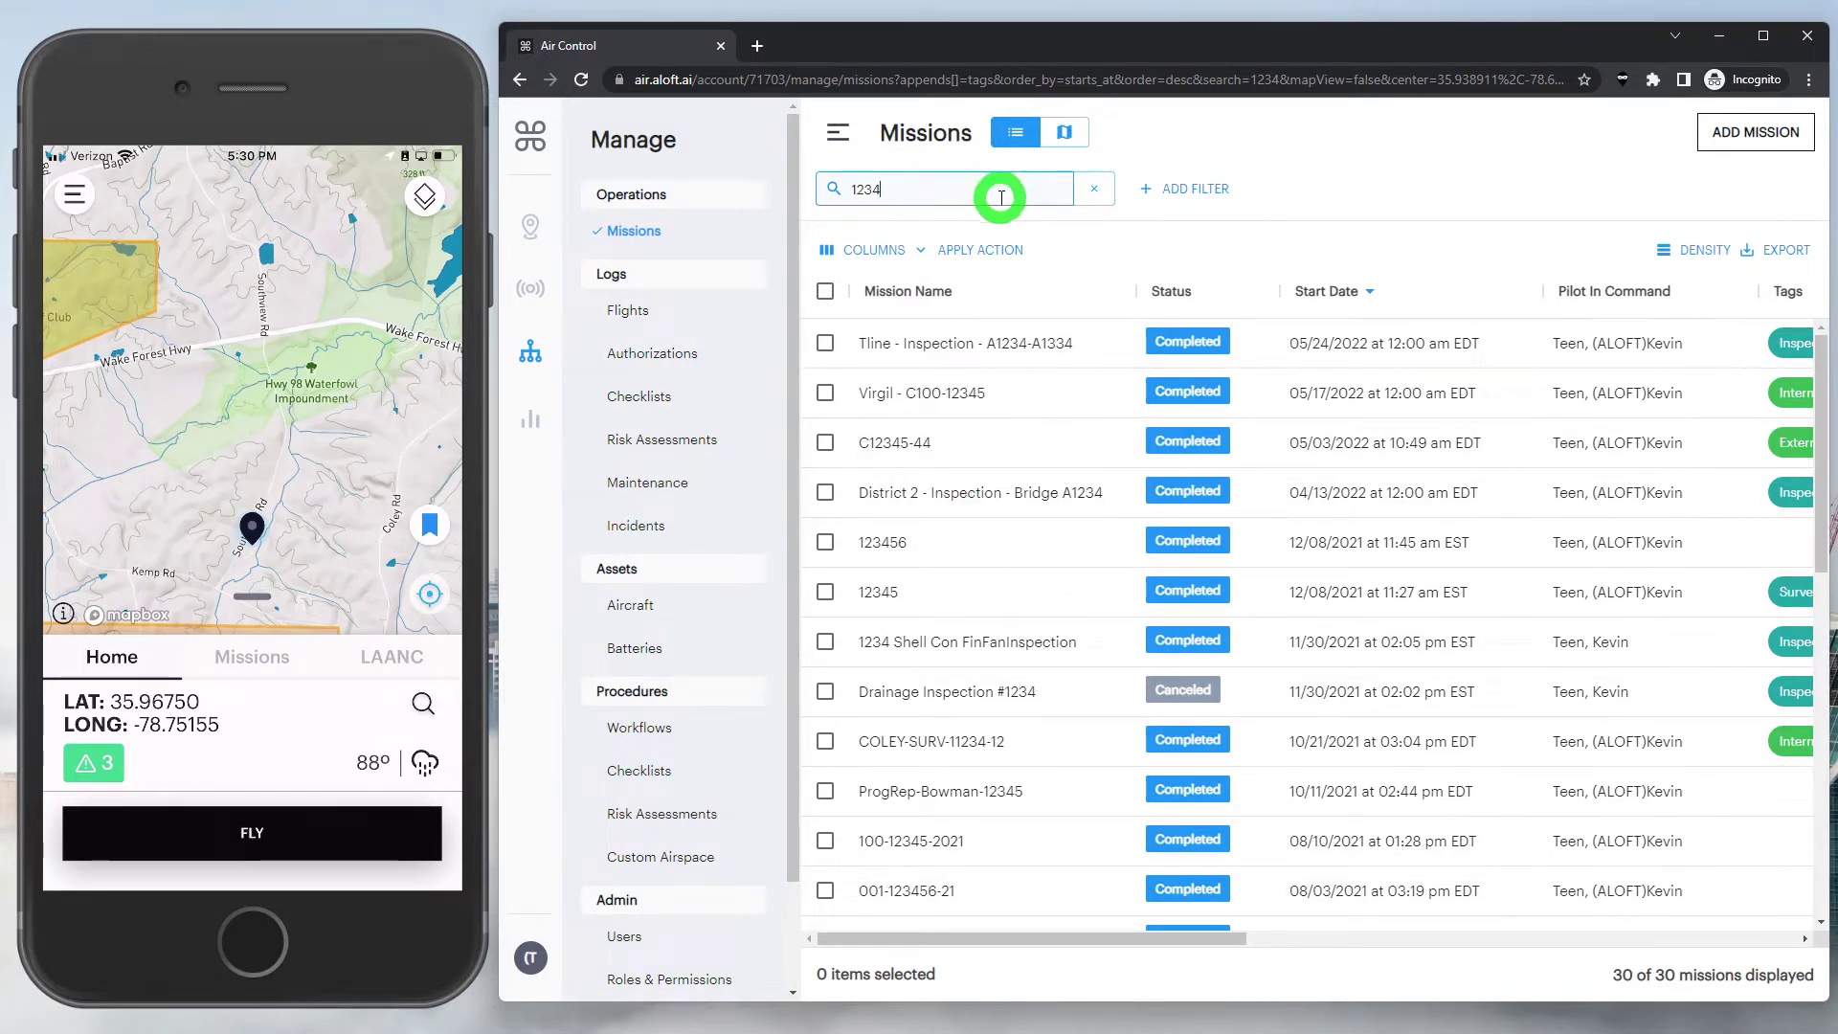
{"action": "left_click", "coordinate": [1166, 193]}
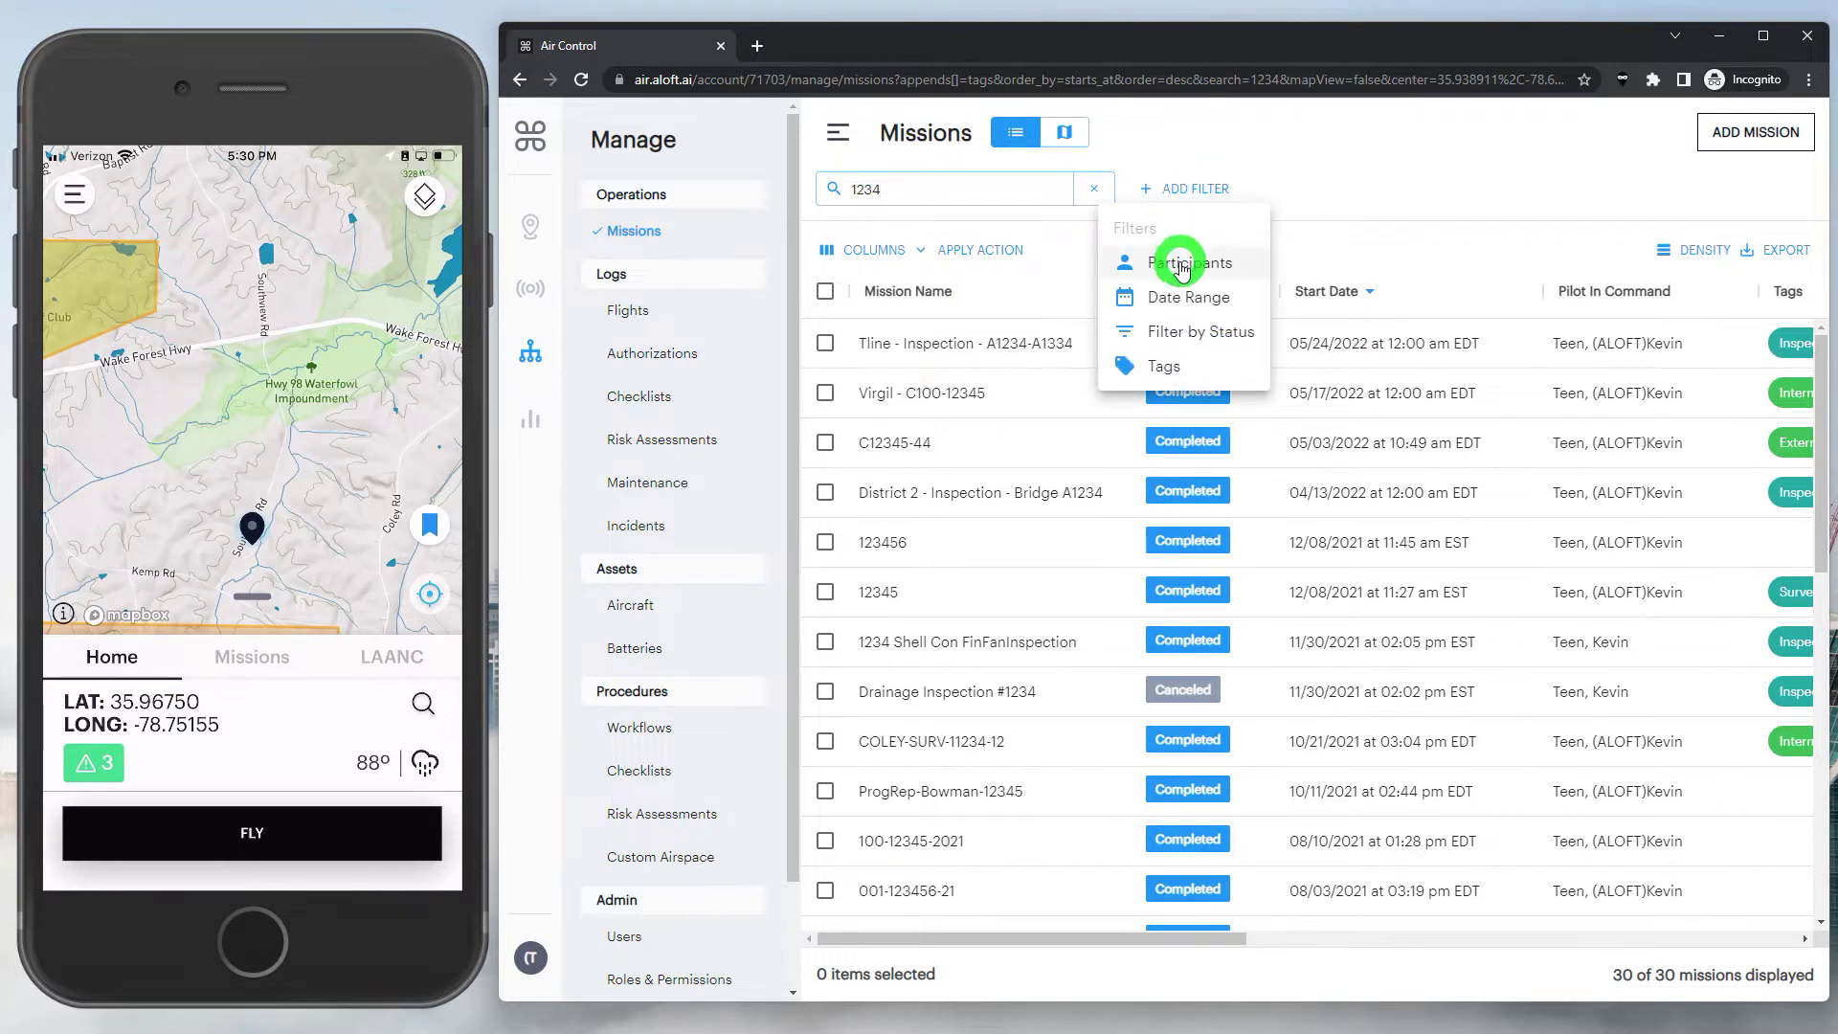
- Add a Participants filter for the pilot found by name search
{"action": "left_click", "coordinate": [1183, 266]}
{"action": "type", "text": "k"}
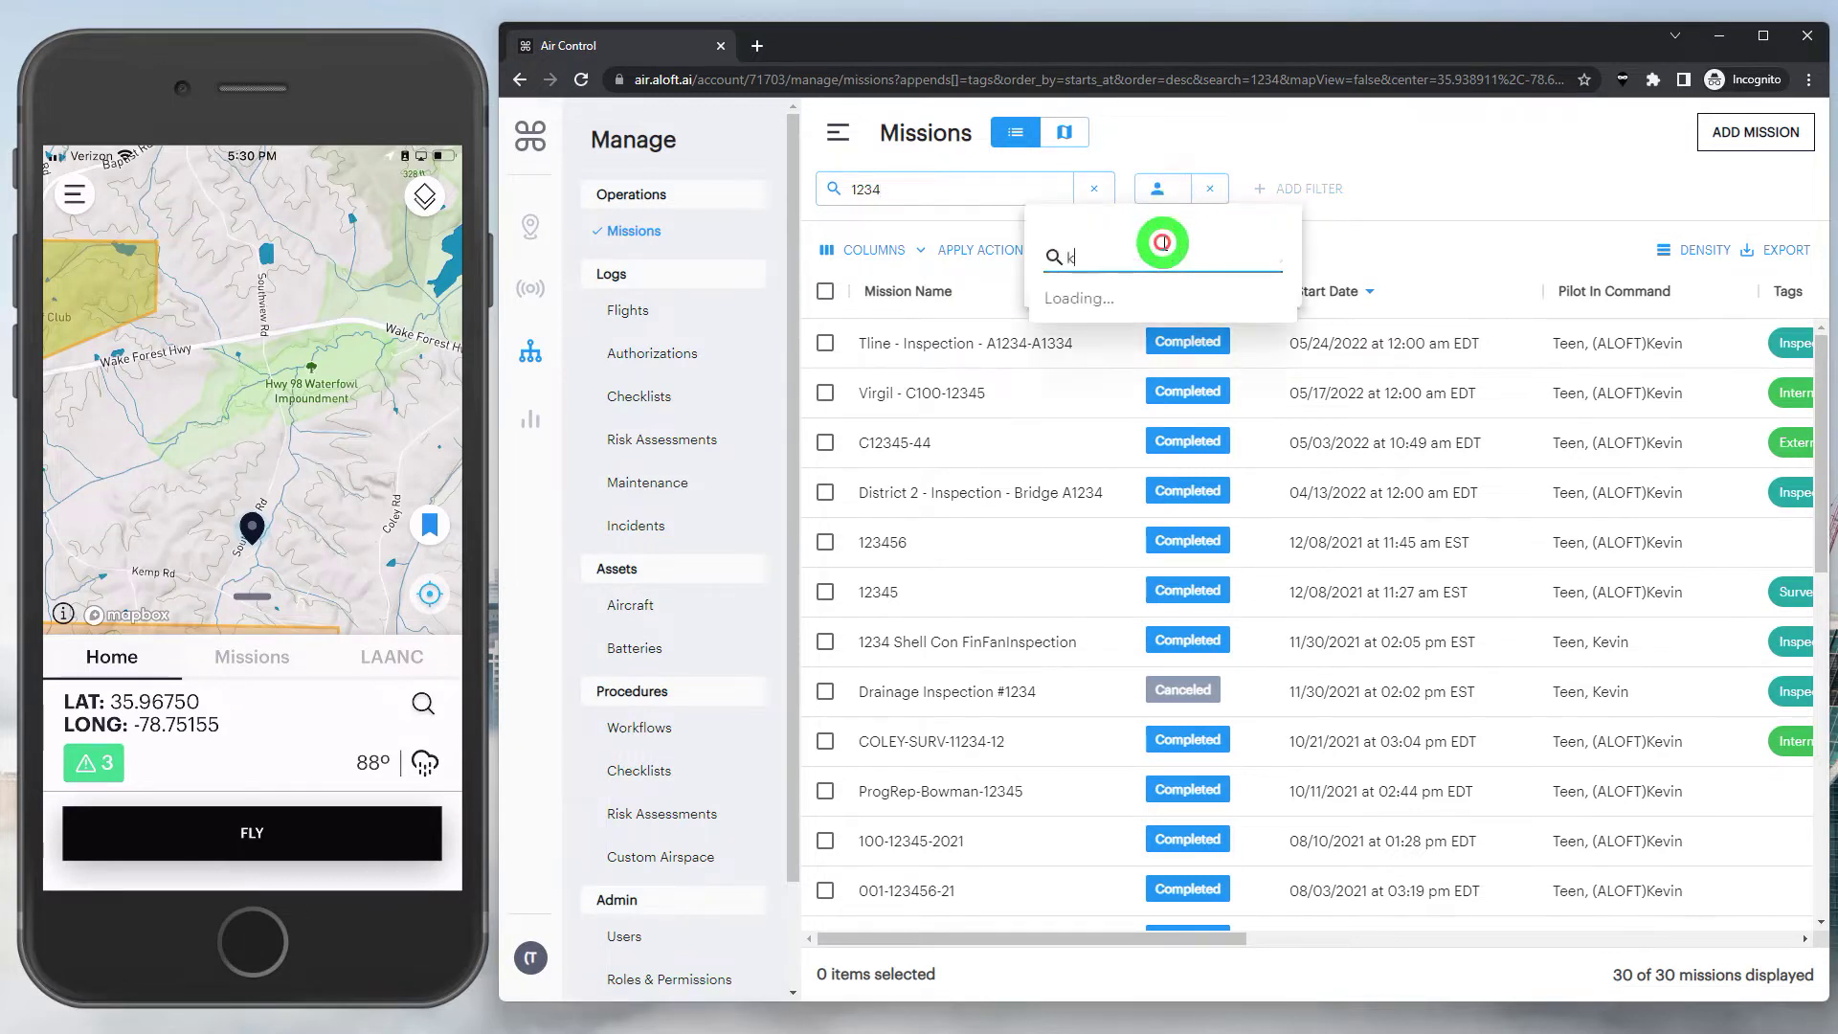
{"action": "type", "text": "ev"}
{"action": "left_click", "coordinate": [1154, 302]}
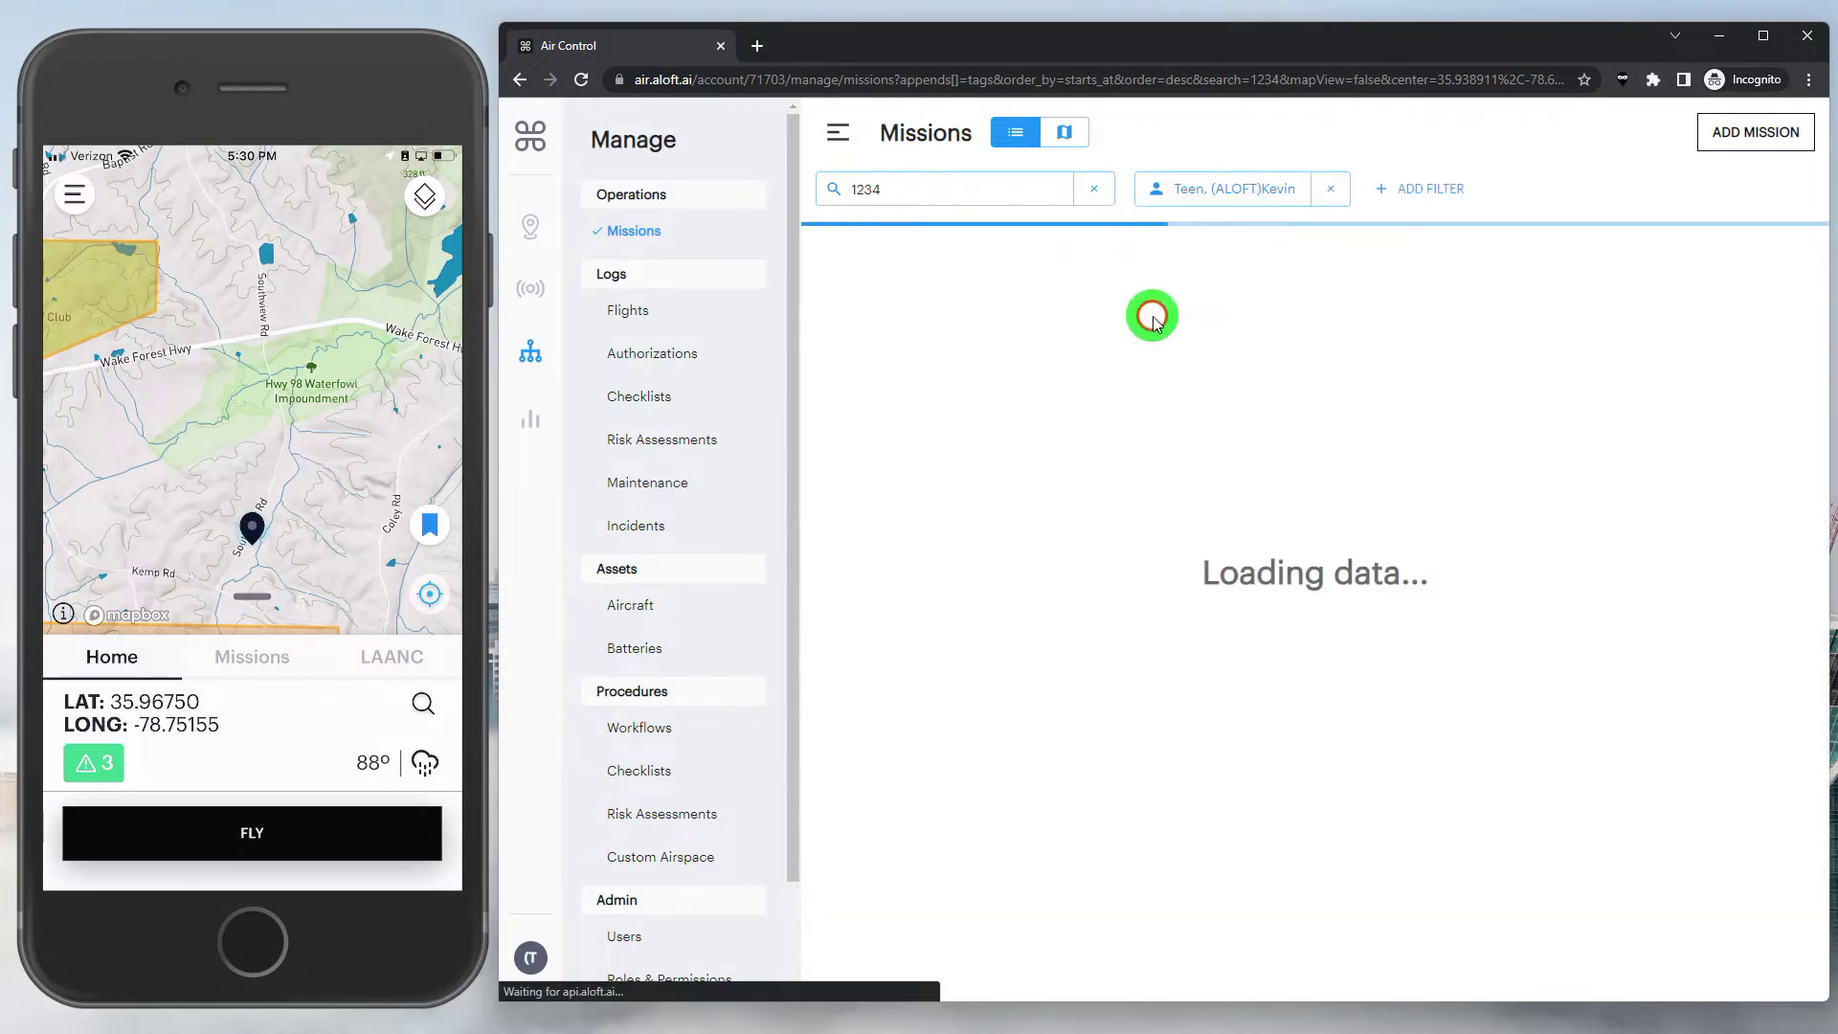
- Add a Date Range filter covering the last 90 days, 03/19/22 to 06/16/22
{"action": "left_click", "coordinate": [1421, 203]}
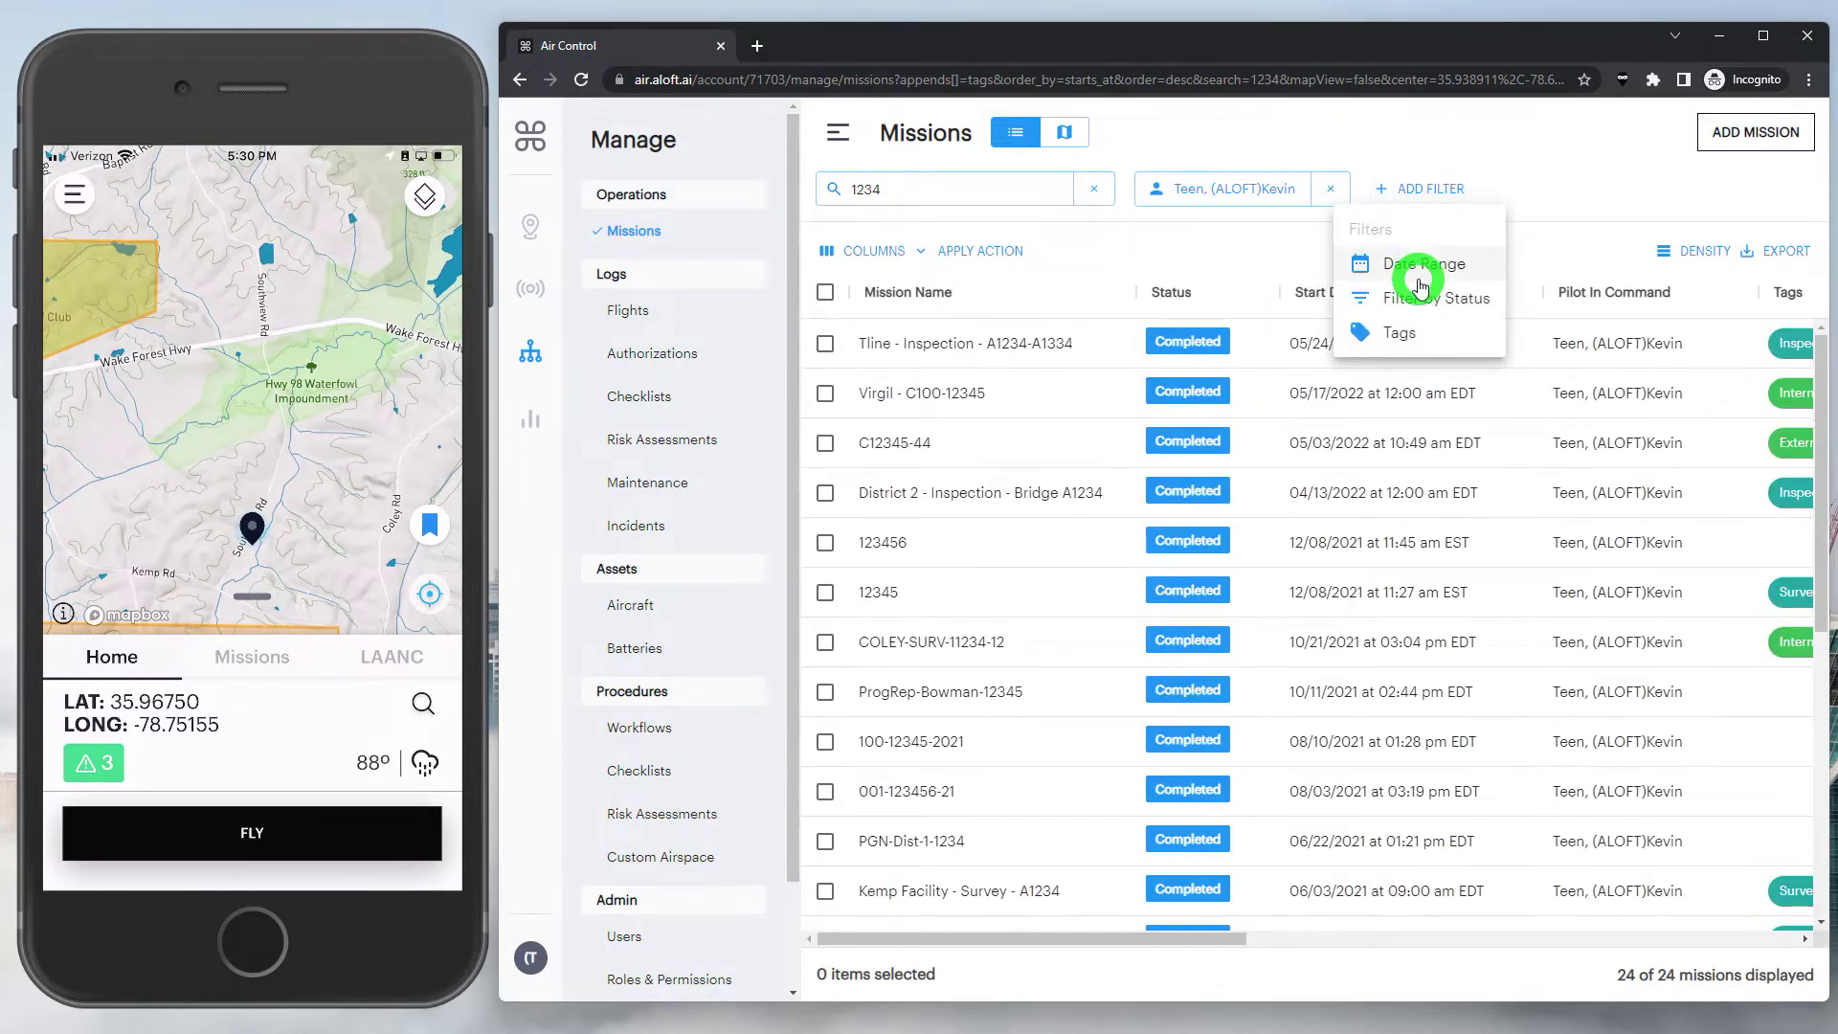
{"action": "left_click", "coordinate": [1421, 268]}
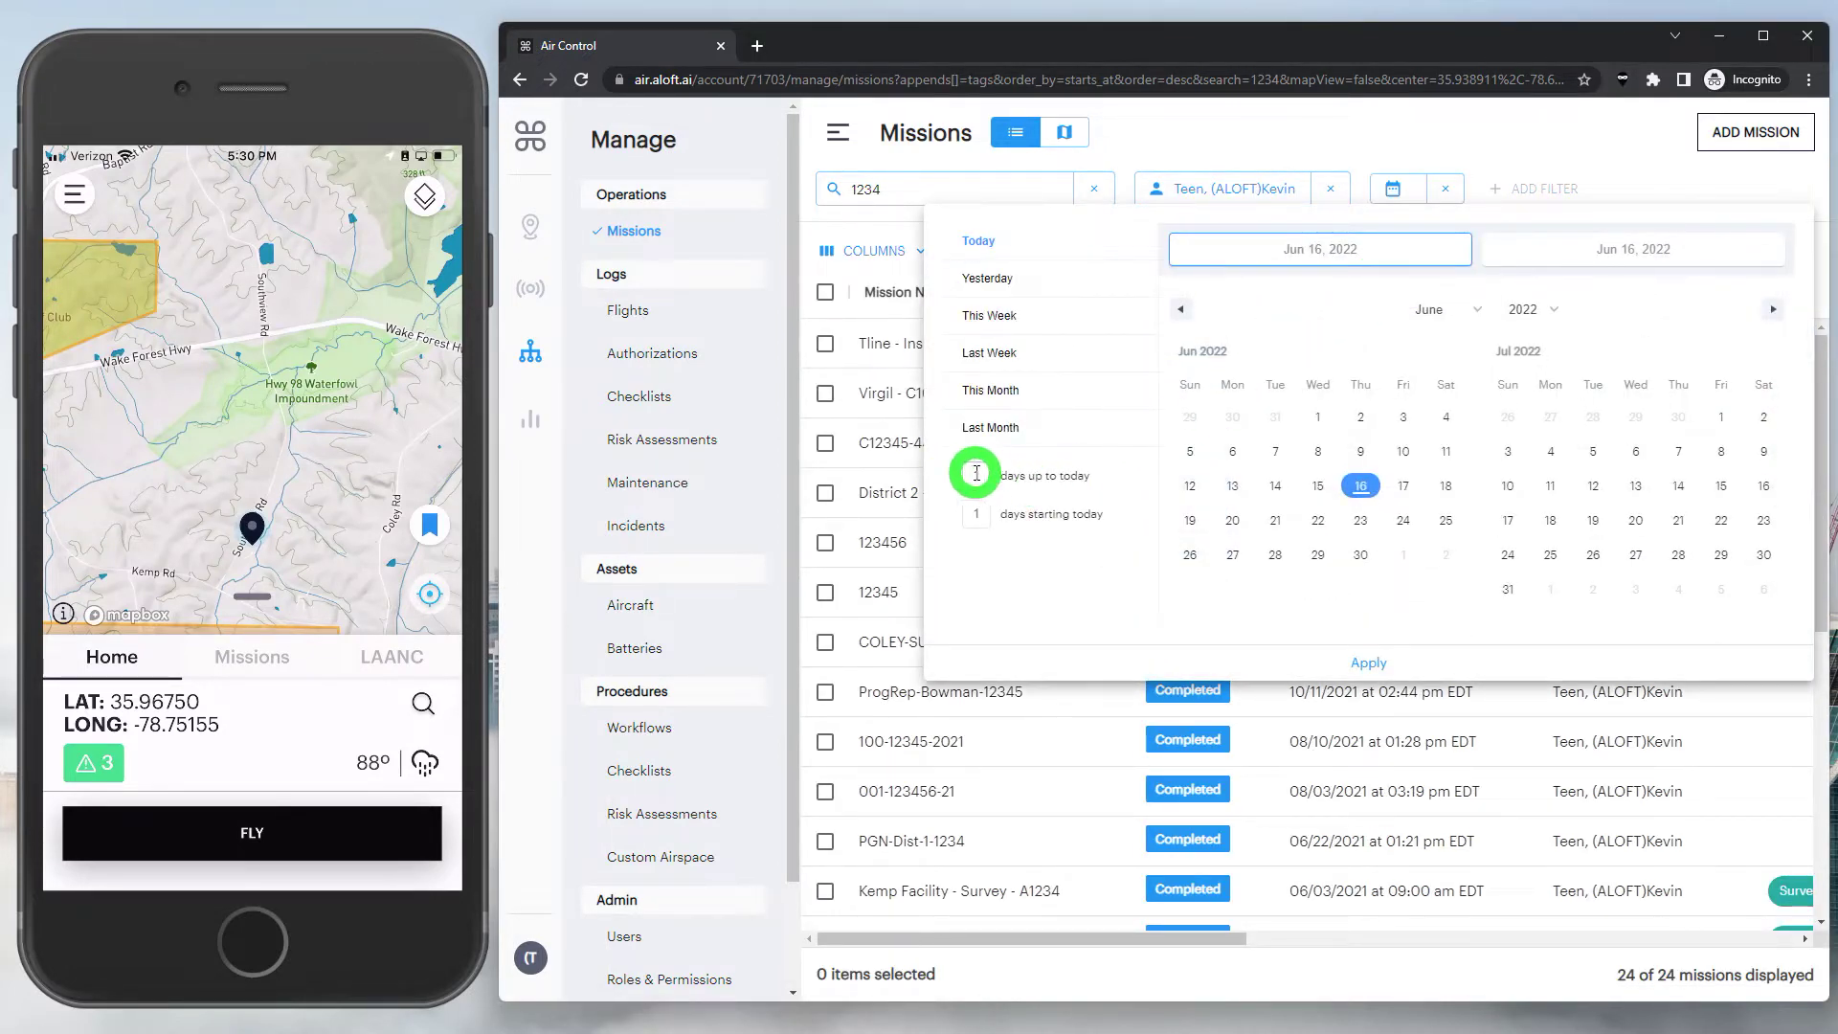
{"action": "left_click", "coordinate": [986, 475]}
{"action": "type", "text": "90"}
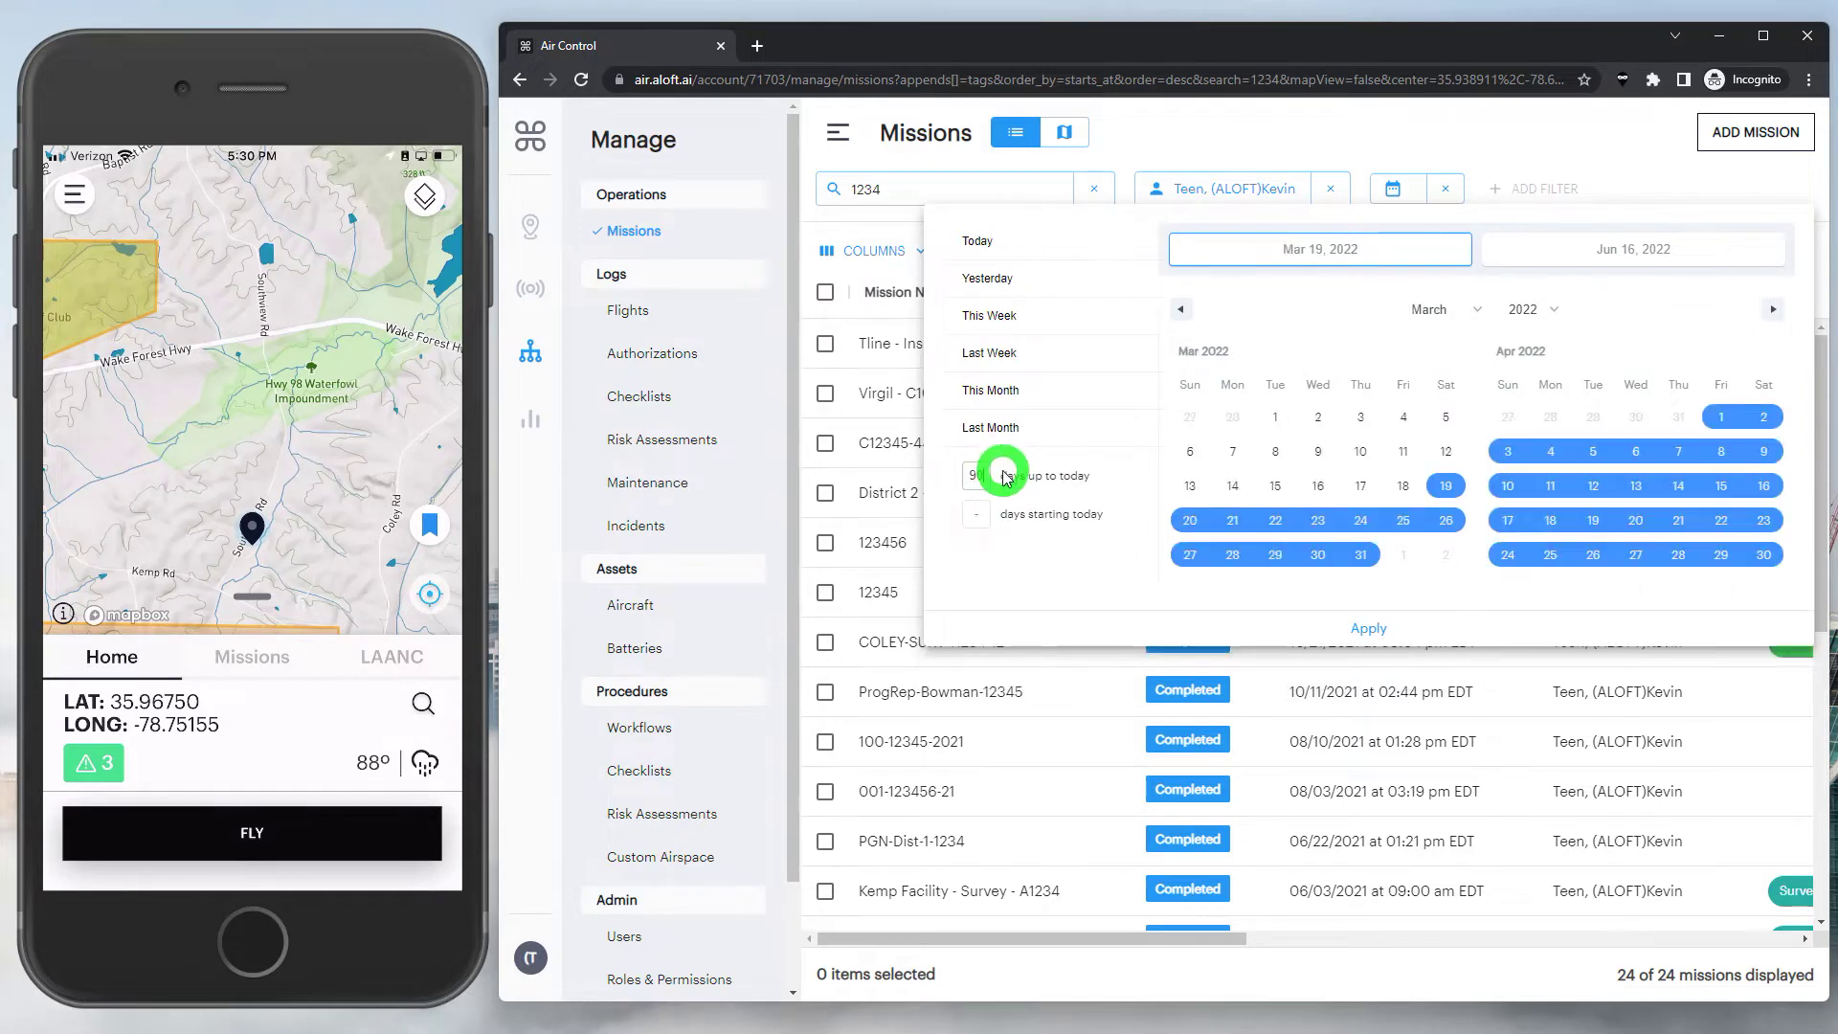
{"action": "left_click", "coordinate": [1353, 623]}
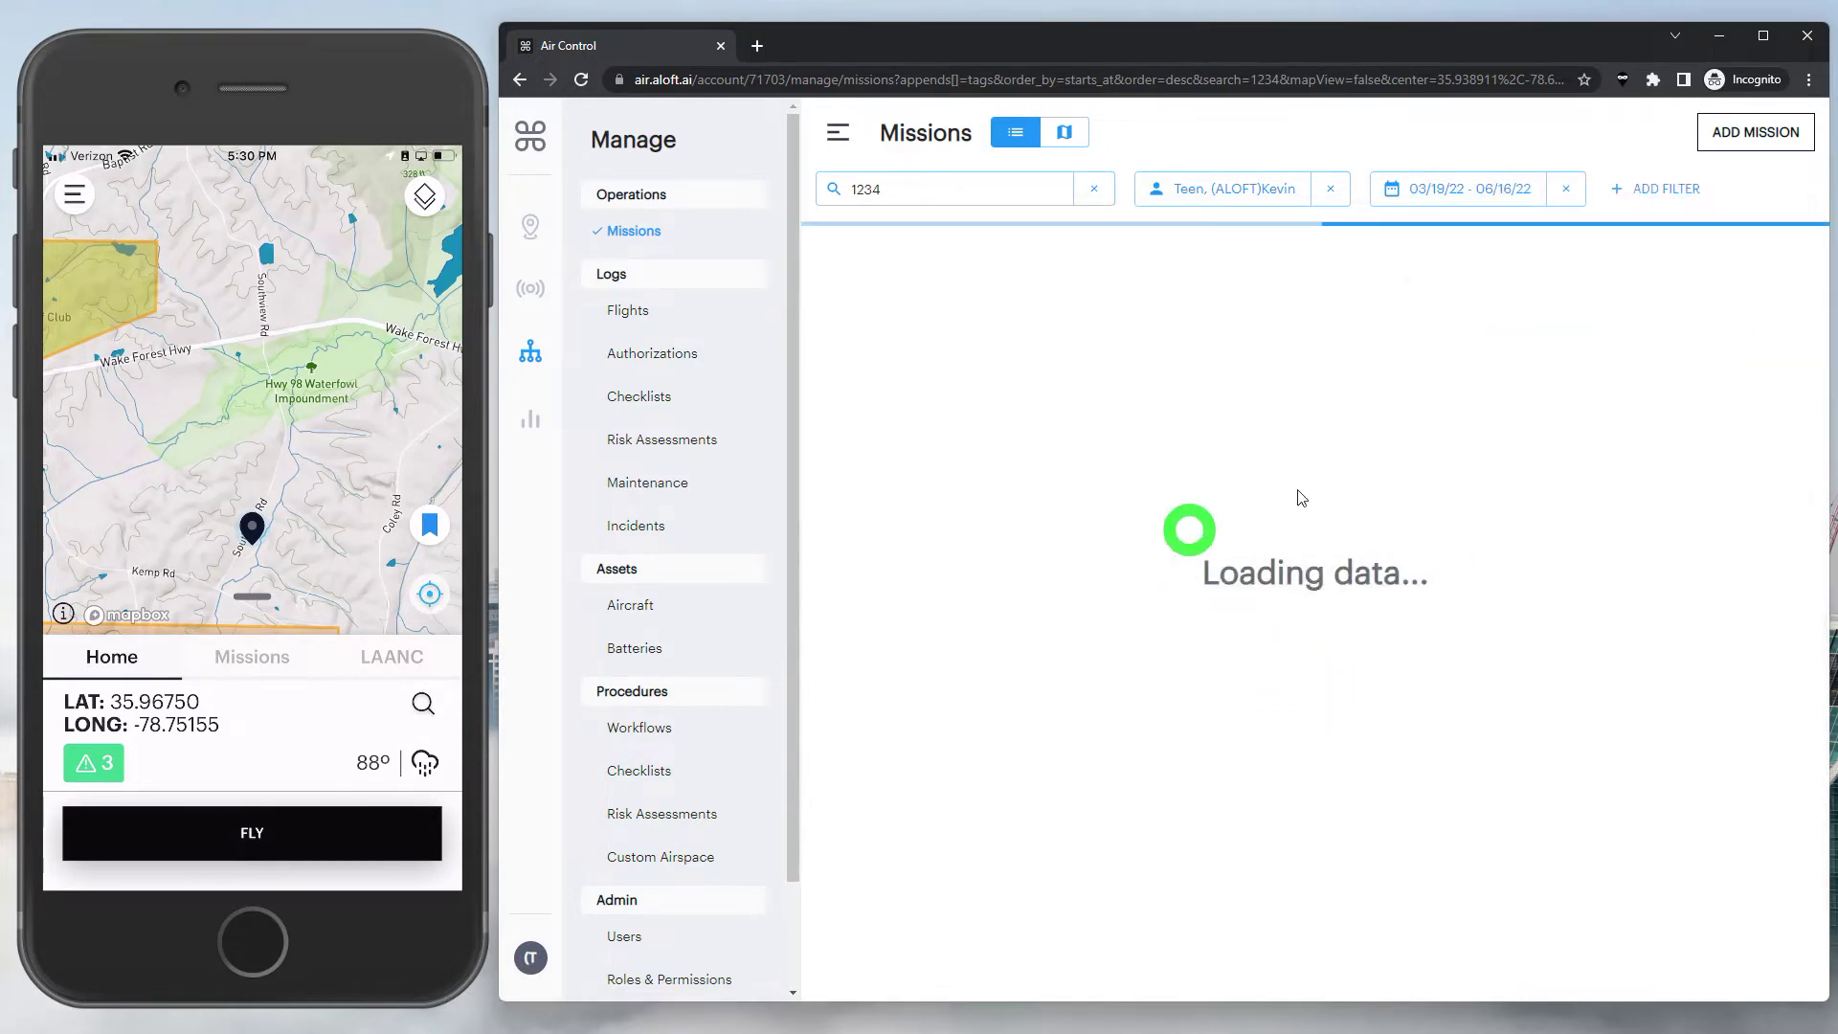
- Add a status filter showing only Completed missions
{"action": "left_click", "coordinate": [1645, 188]}
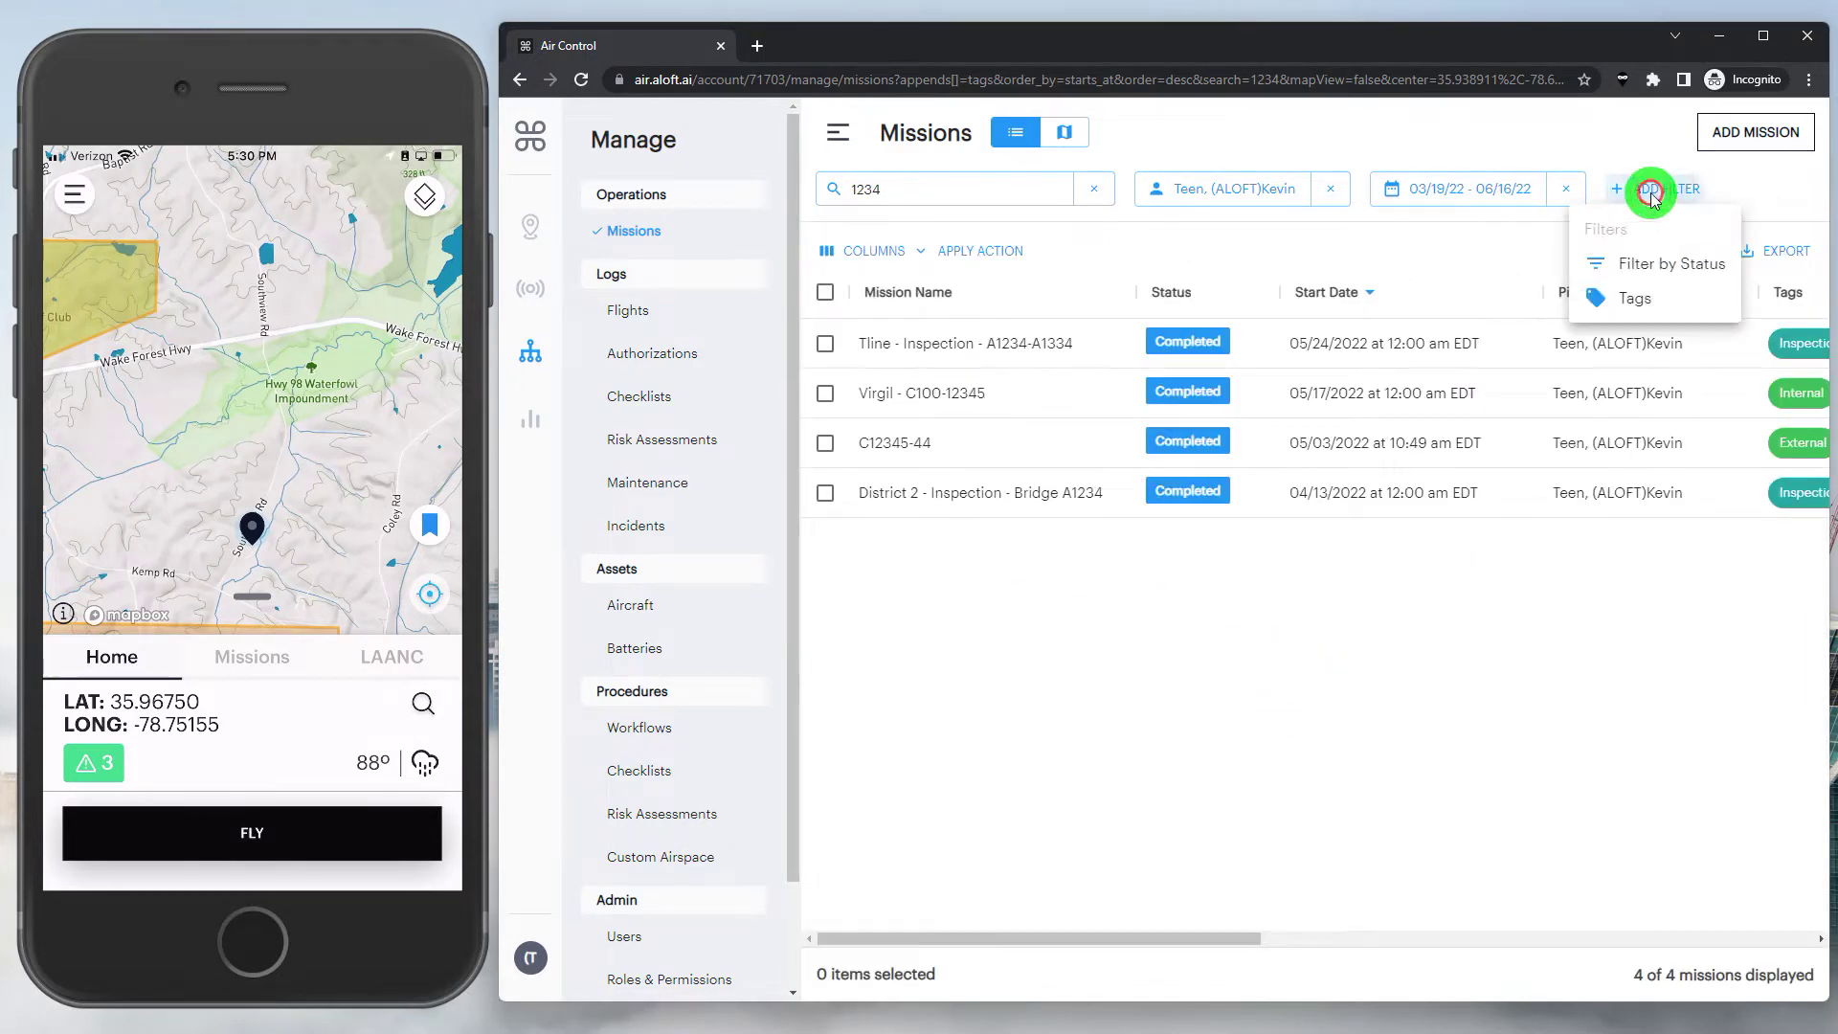
{"action": "left_click", "coordinate": [1630, 286]}
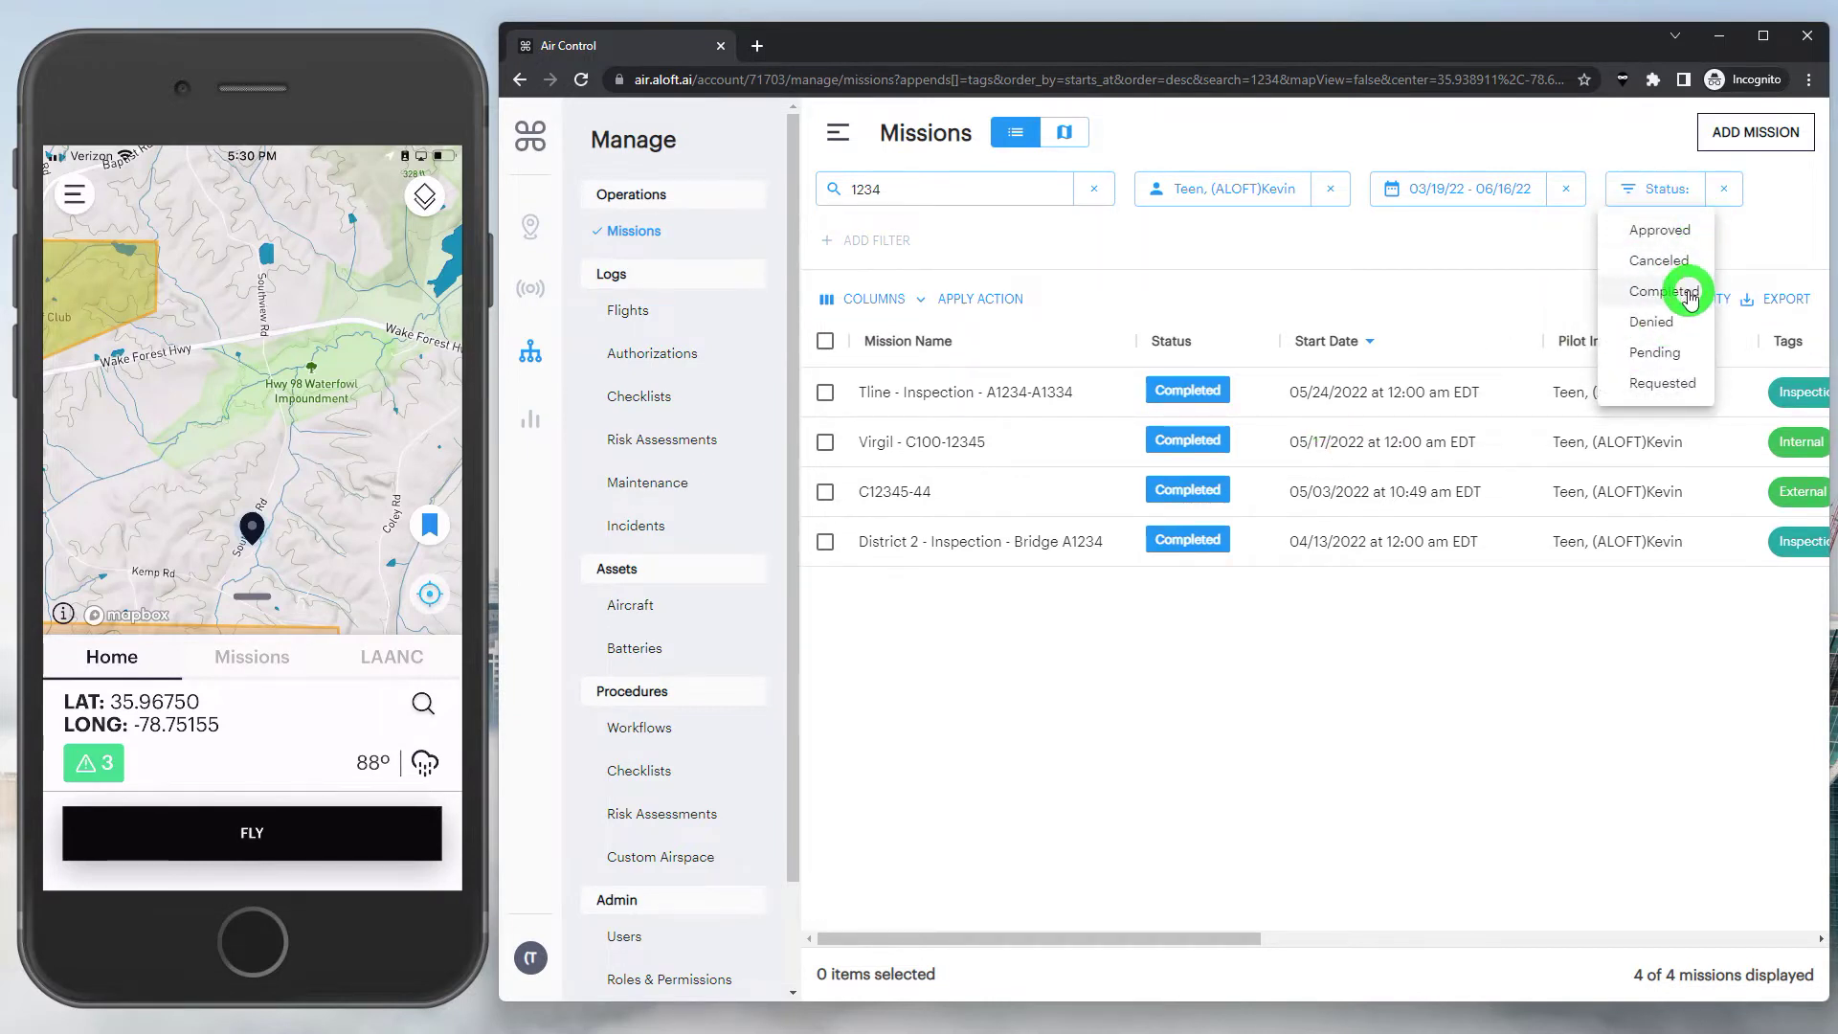
{"action": "left_click", "coordinate": [1690, 291]}
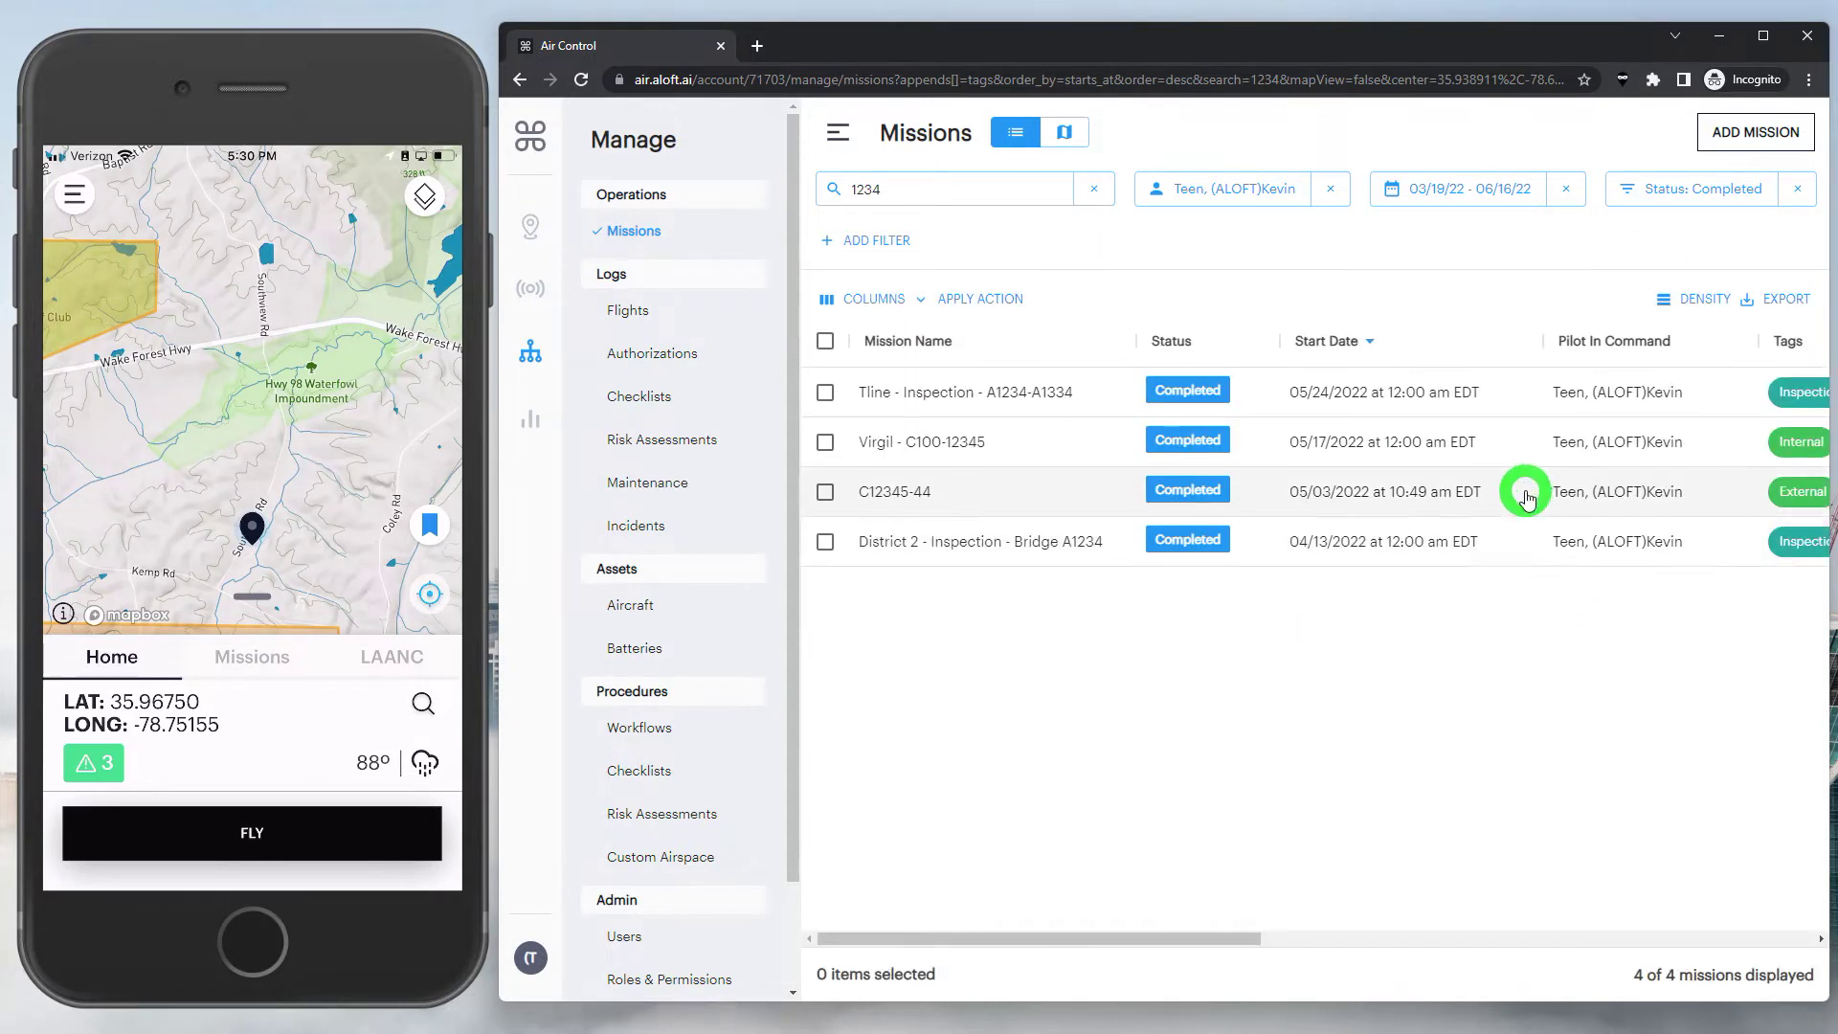
- Maximize the browser and add a Tags filter for Inspection, leaving 2 missions
{"action": "left_click", "coordinate": [1768, 45]}
{"action": "left_click", "coordinate": [1382, 155]}
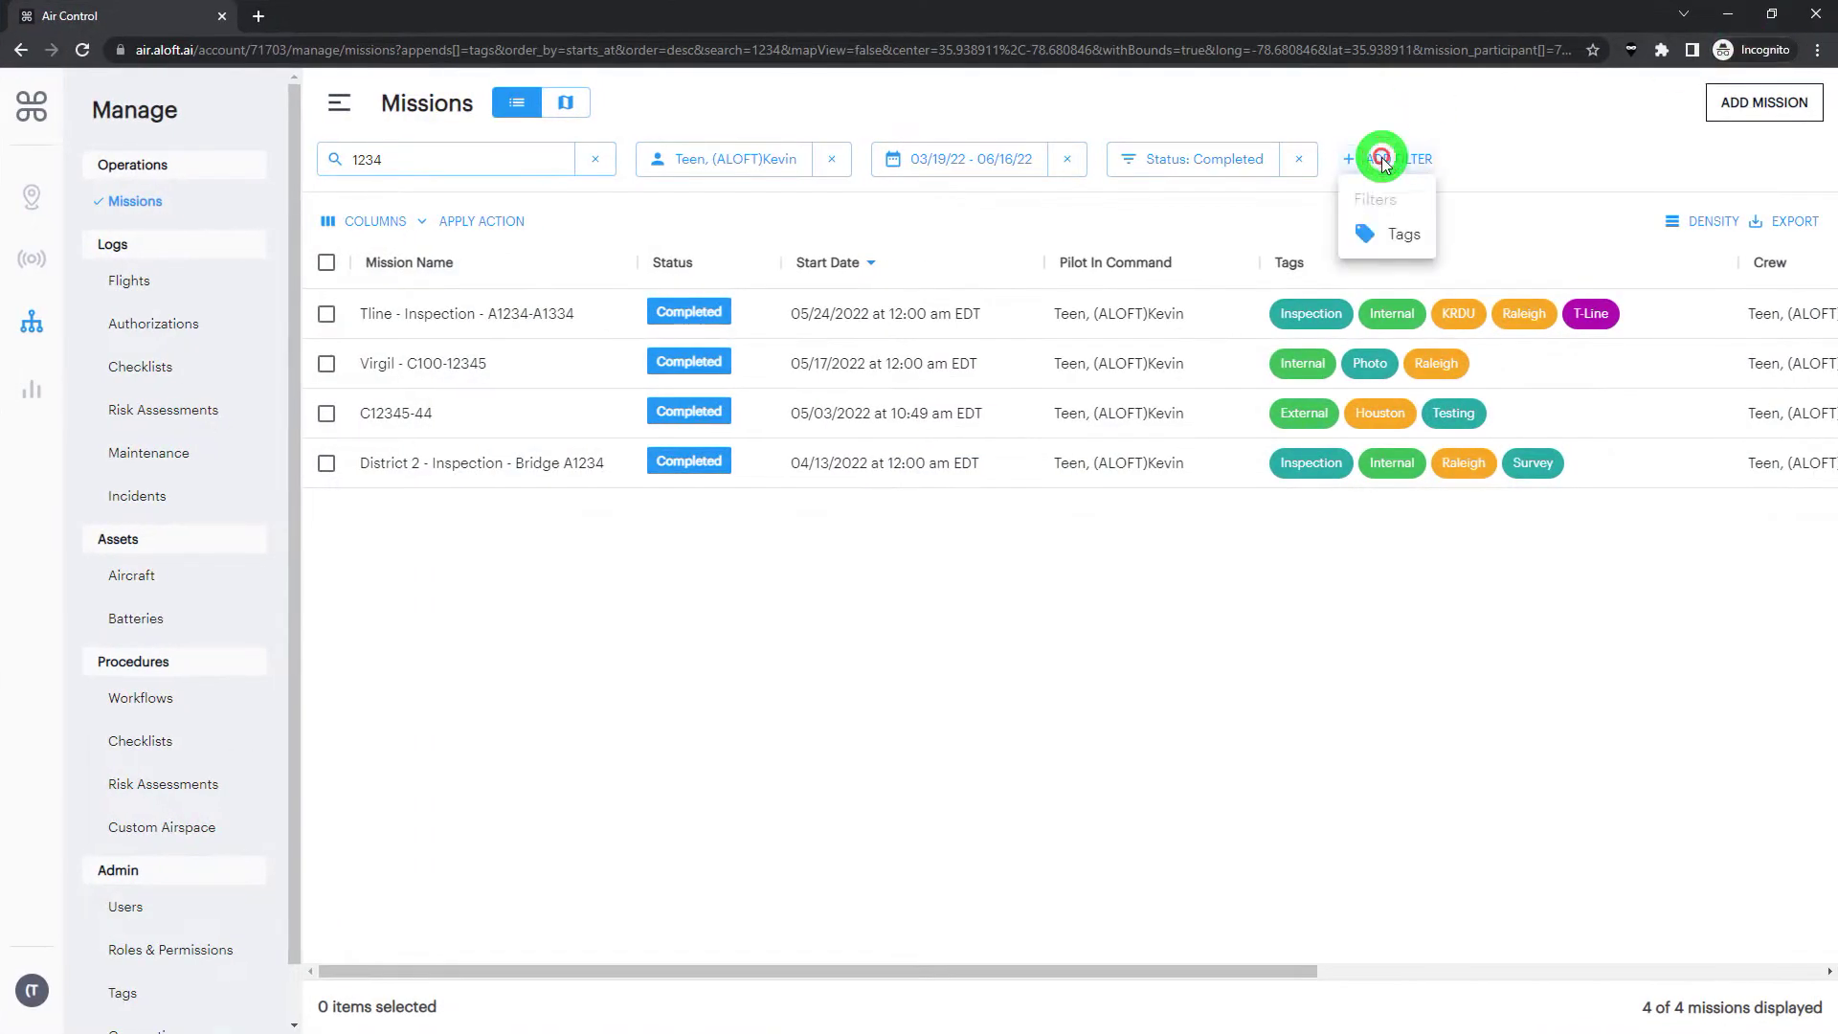
{"action": "left_click", "coordinate": [1391, 239]}
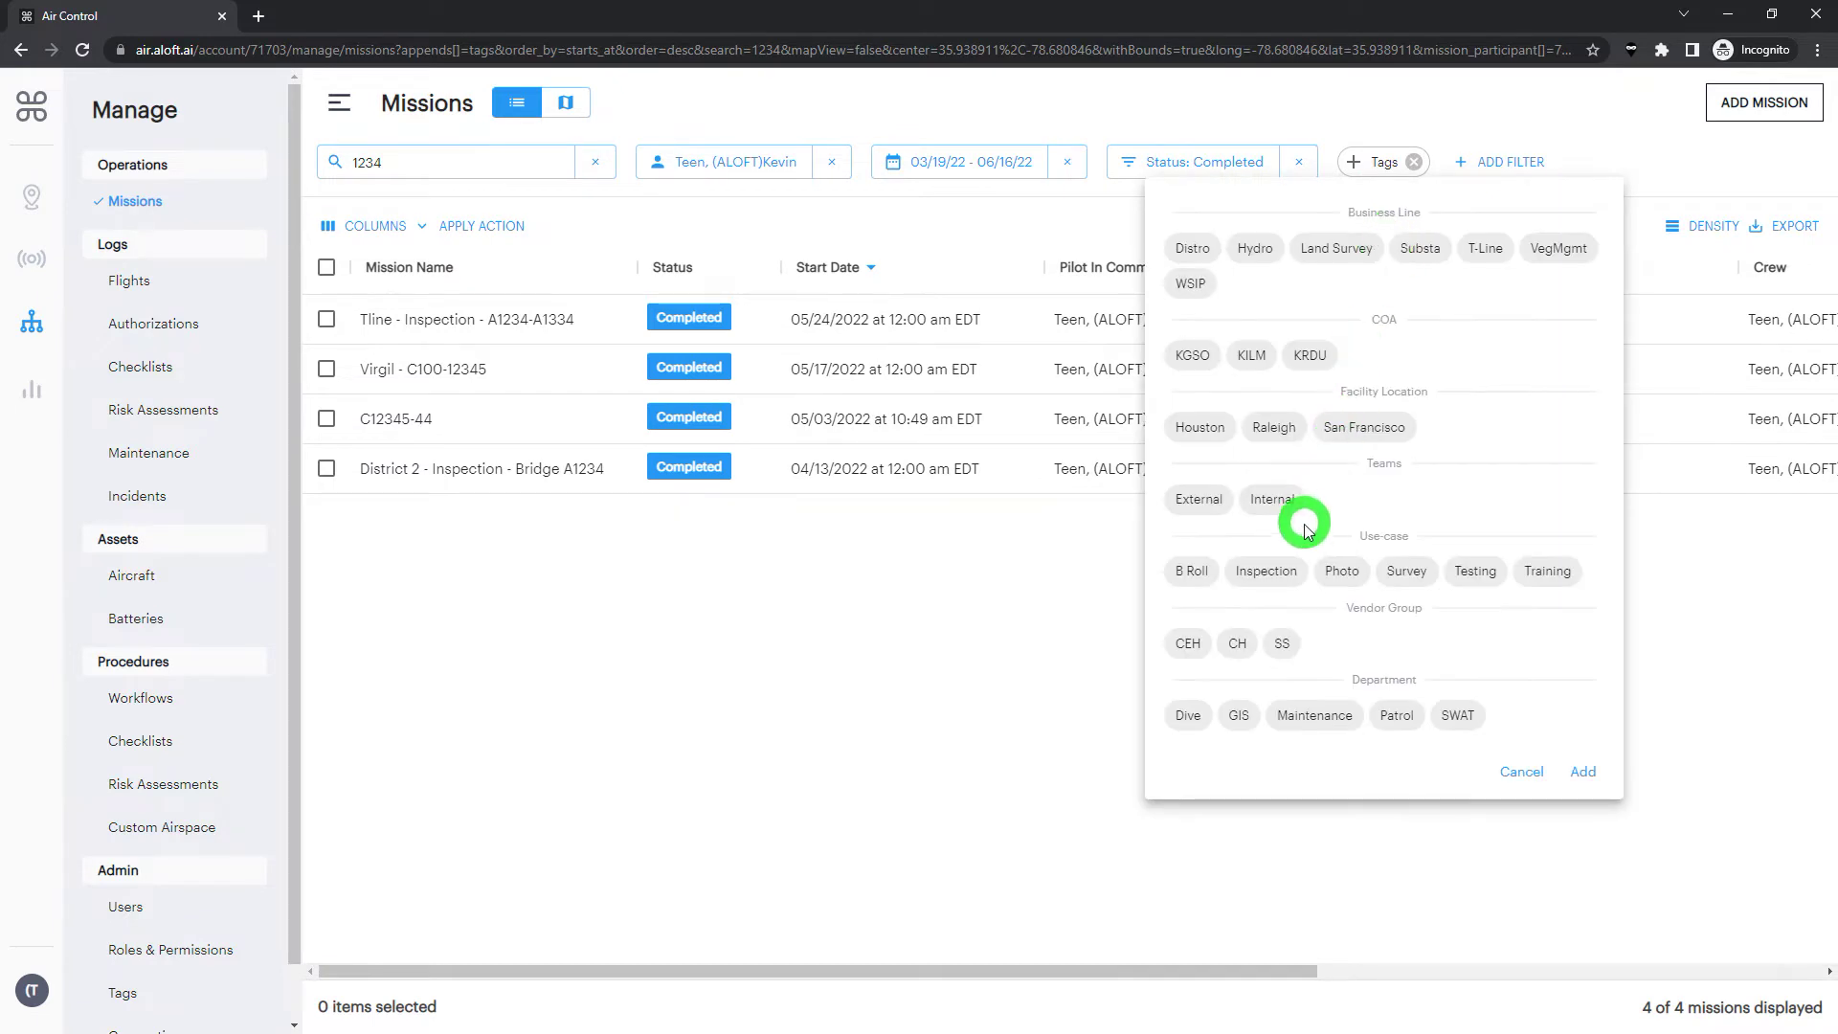
{"action": "left_click", "coordinate": [1297, 575]}
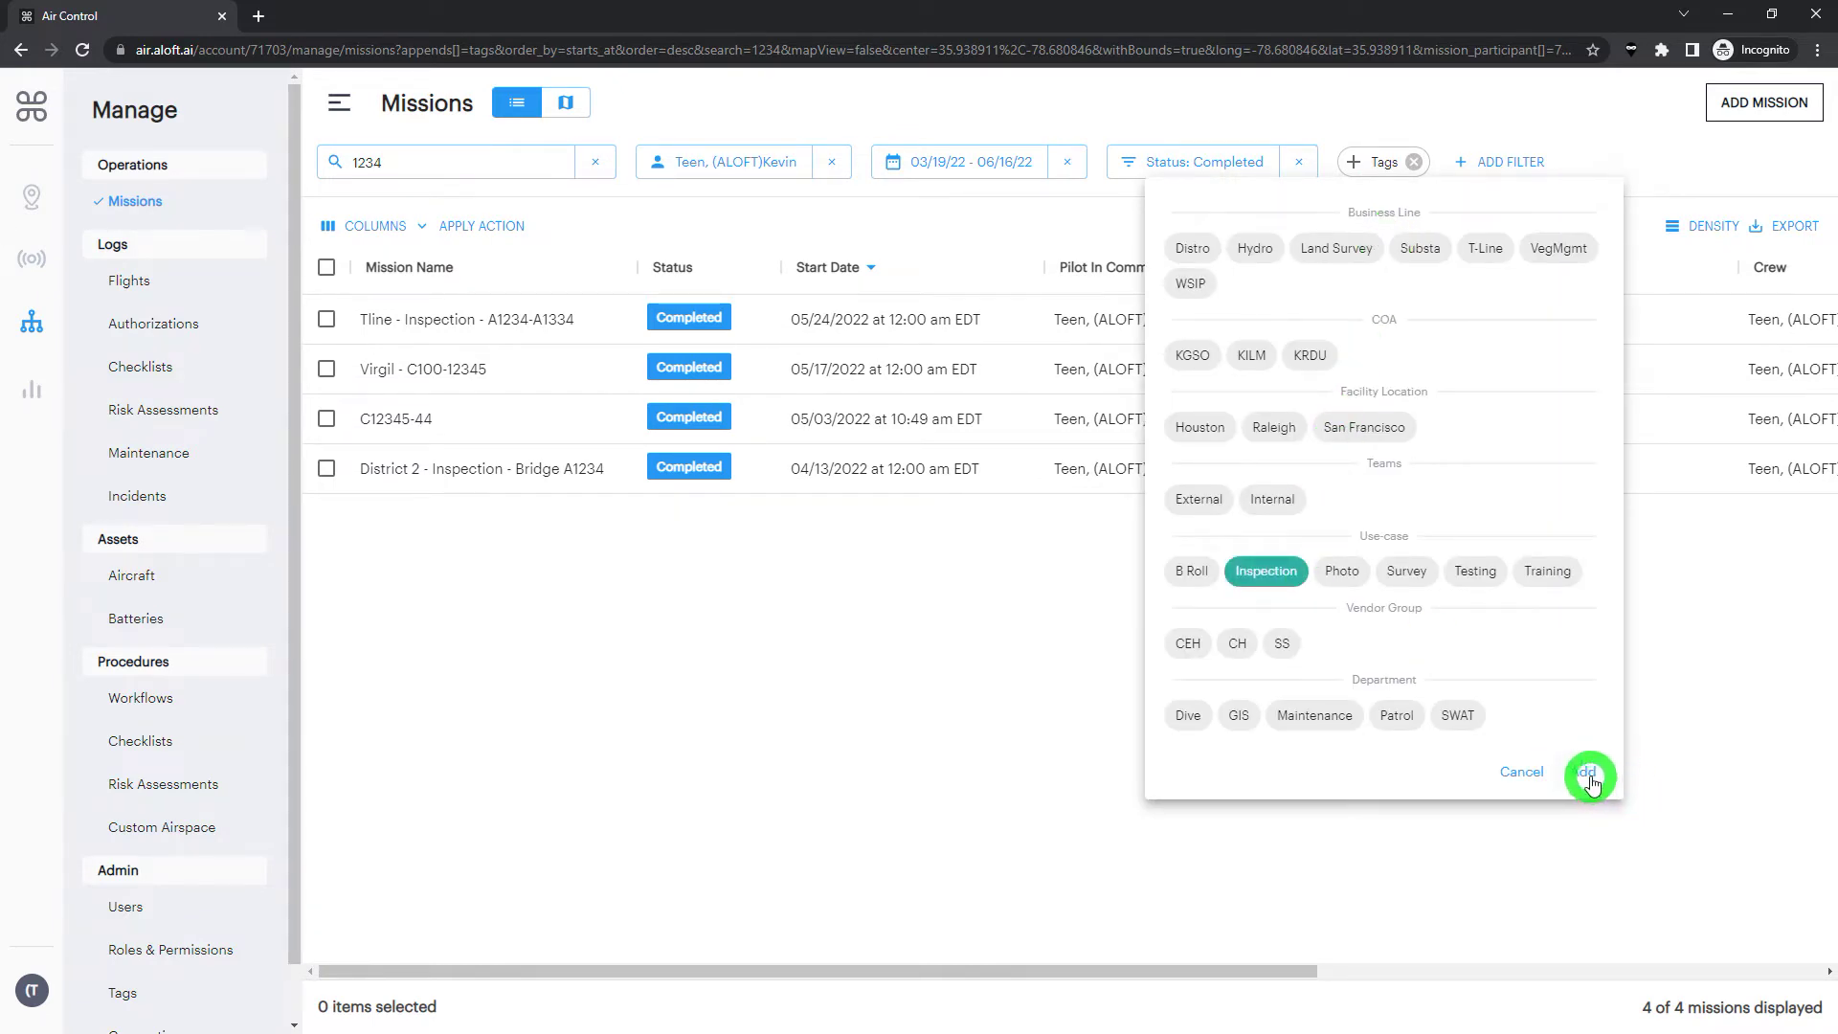
{"action": "left_click", "coordinate": [1584, 774]}
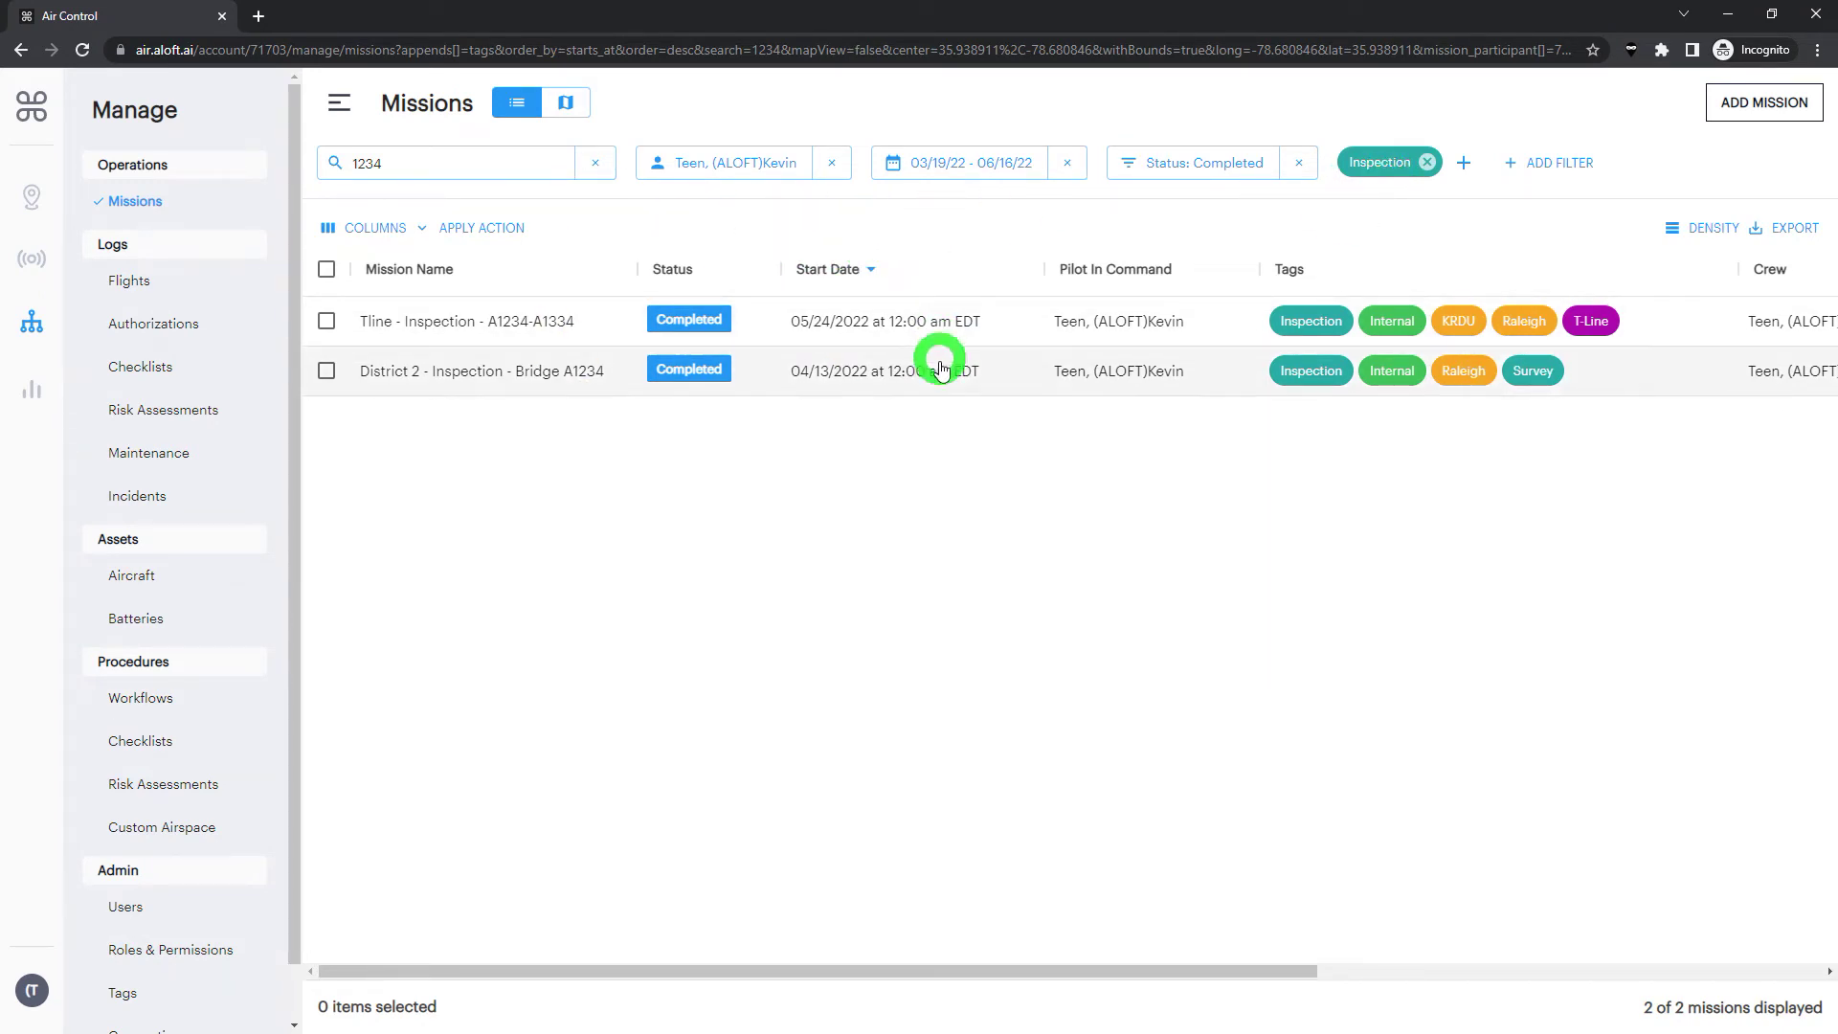
- Review the District 2 - Inspection - Bridge A1234 mission details, then close the drawer
{"action": "scroll", "coordinate": [1218, 406], "scroll_direction": "right", "scroll_amount": 2}
{"action": "scroll", "coordinate": [1215, 400], "scroll_direction": "right", "scroll_amount": 5}
{"action": "scroll", "coordinate": [1215, 400], "scroll_direction": "left", "scroll_amount": 8}
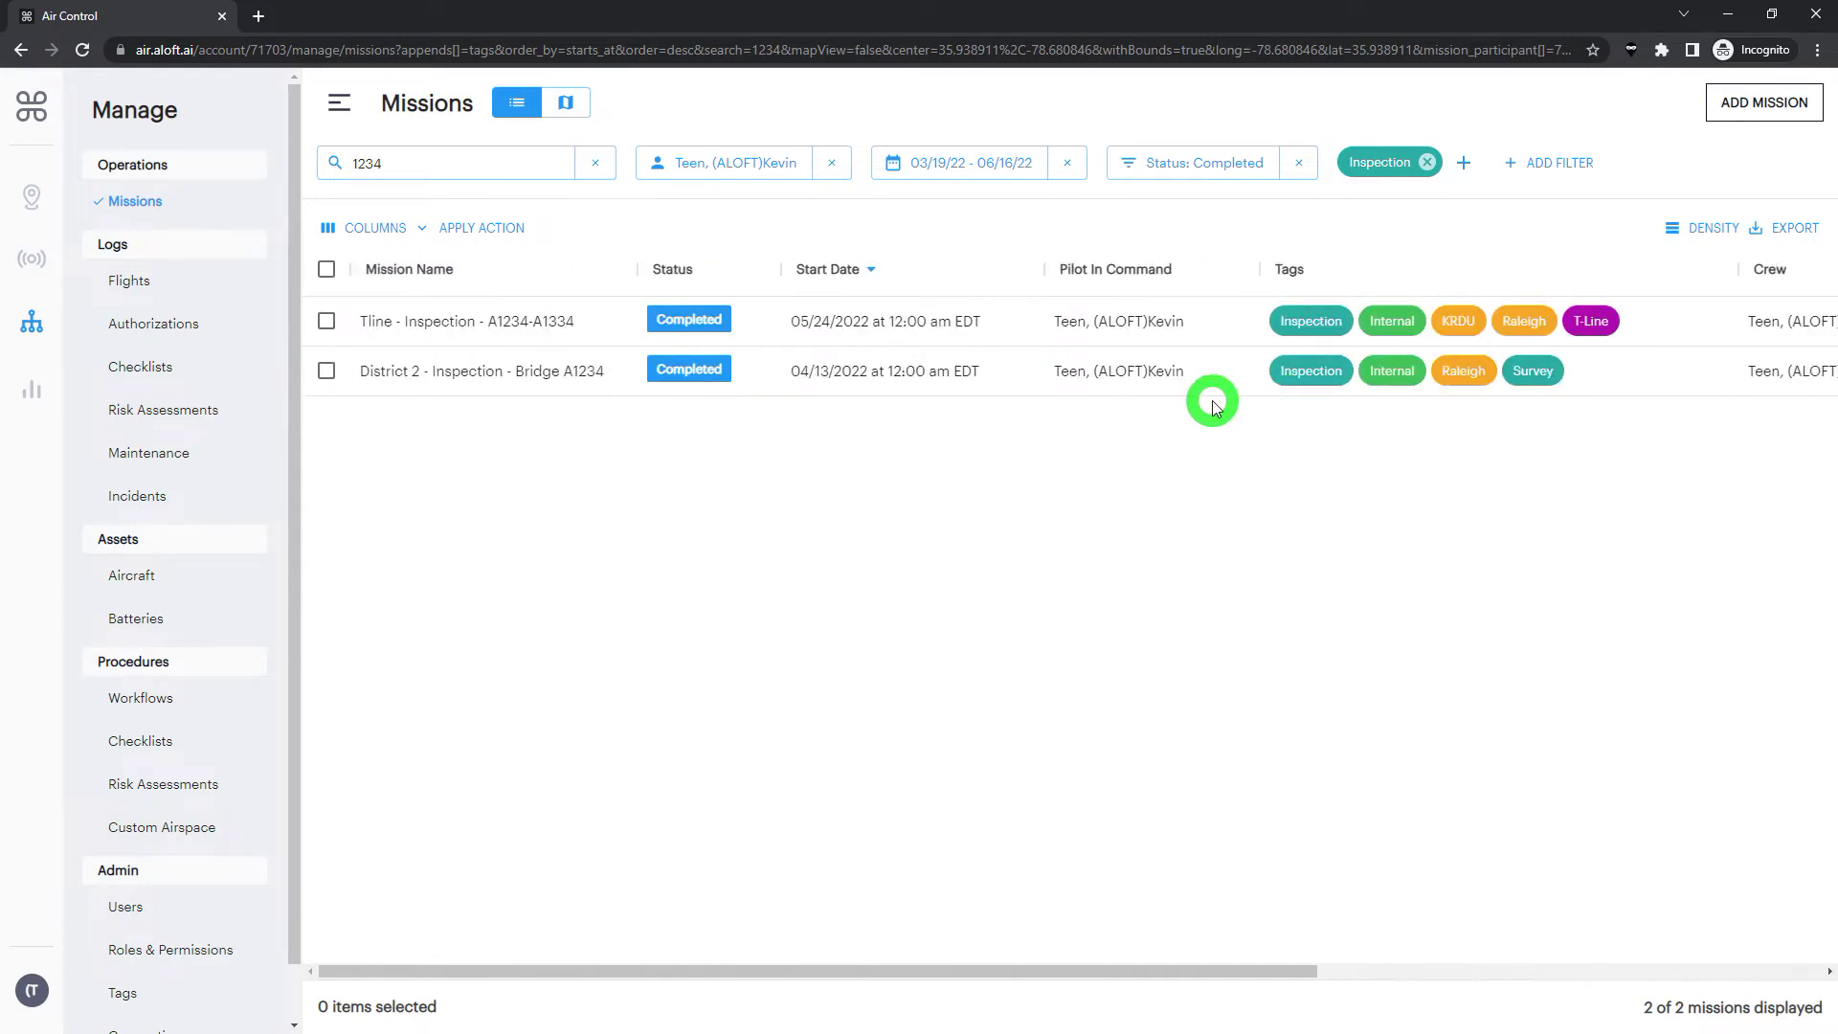
{"action": "left_click", "coordinate": [874, 371]}
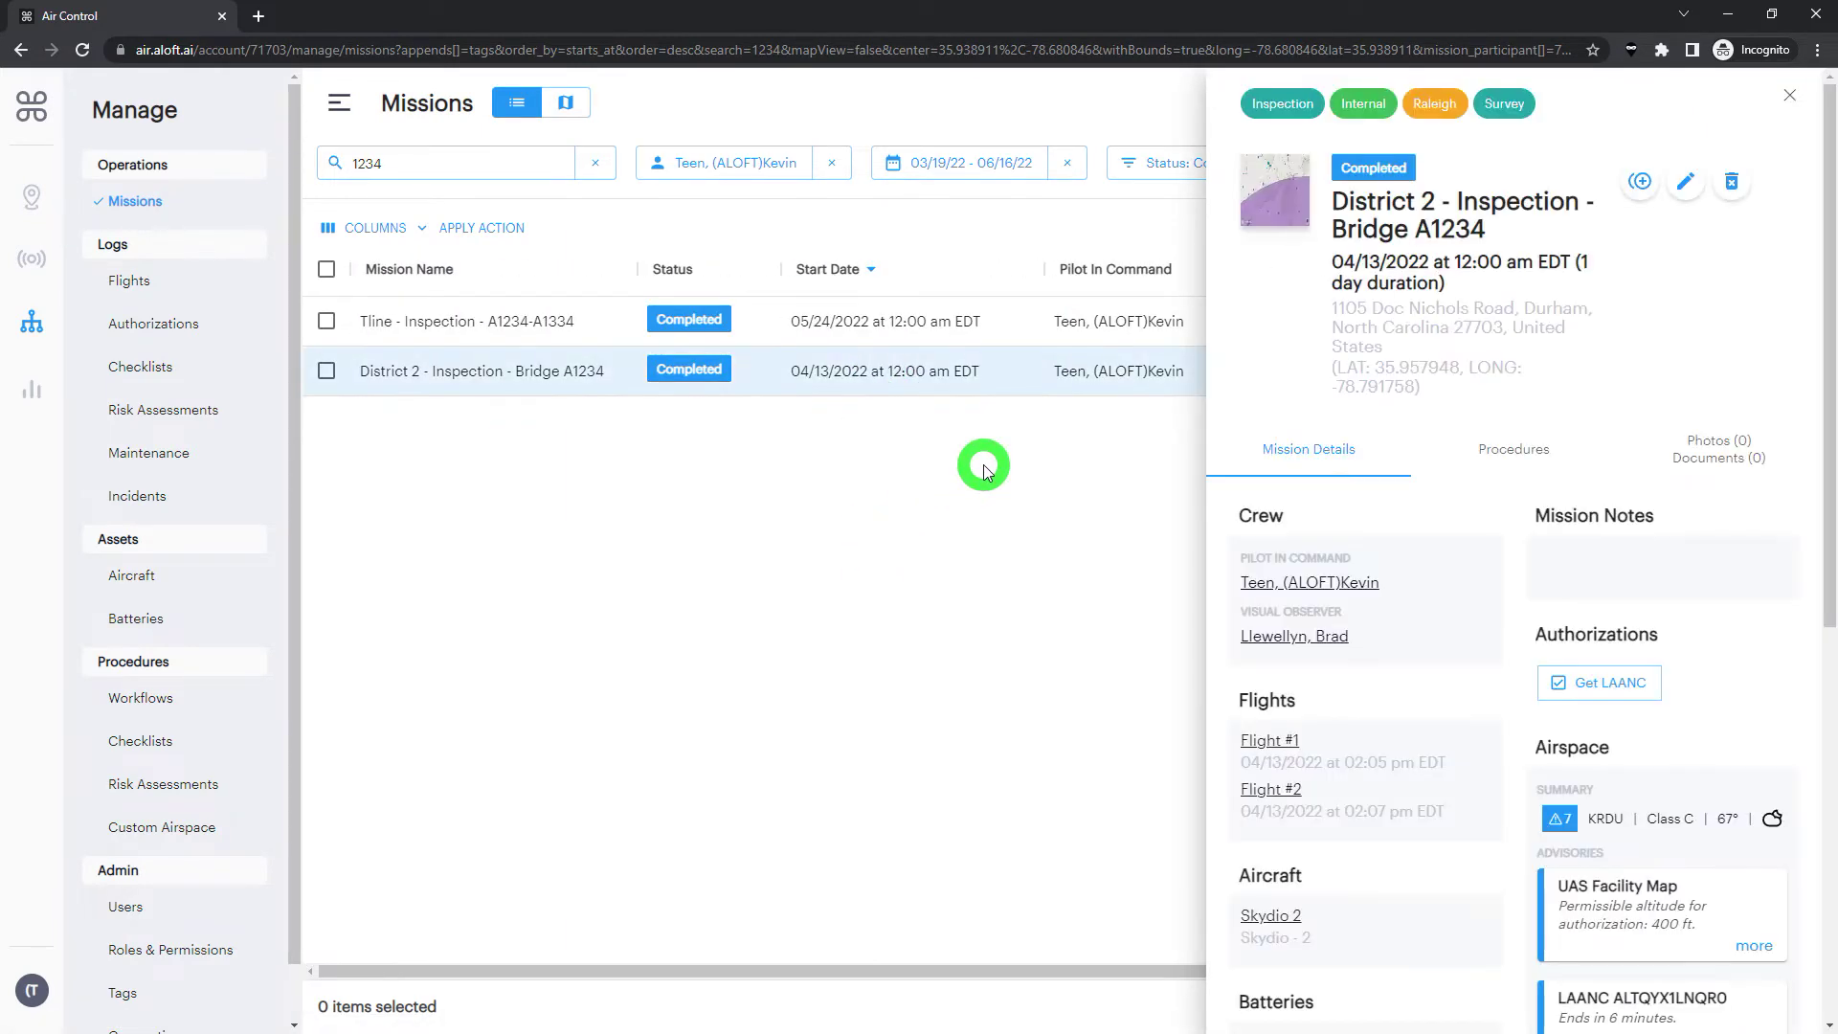
{"action": "scroll", "coordinate": [1378, 383], "scroll_direction": "down", "scroll_amount": 4}
{"action": "scroll", "coordinate": [1388, 433], "scroll_direction": "down", "scroll_amount": 1}
{"action": "scroll", "coordinate": [1388, 433], "scroll_direction": "up", "scroll_amount": 4}
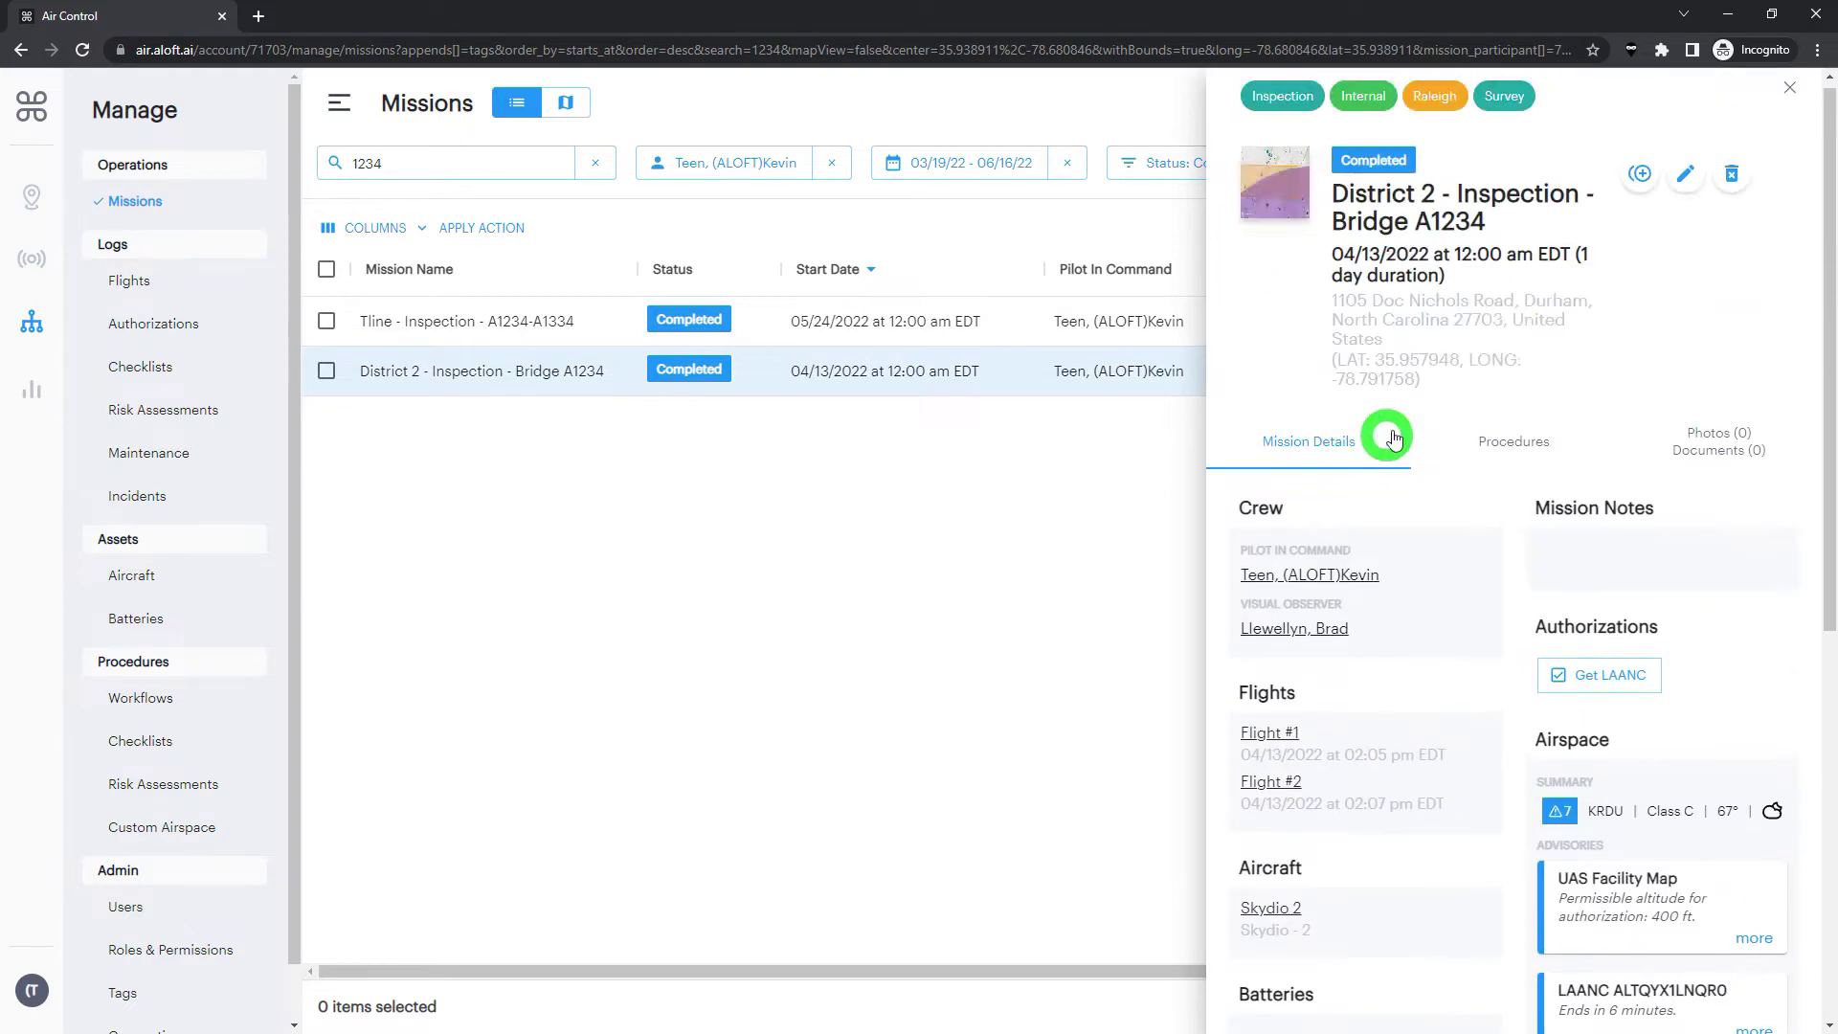
{"action": "left_click", "coordinate": [1773, 107]}
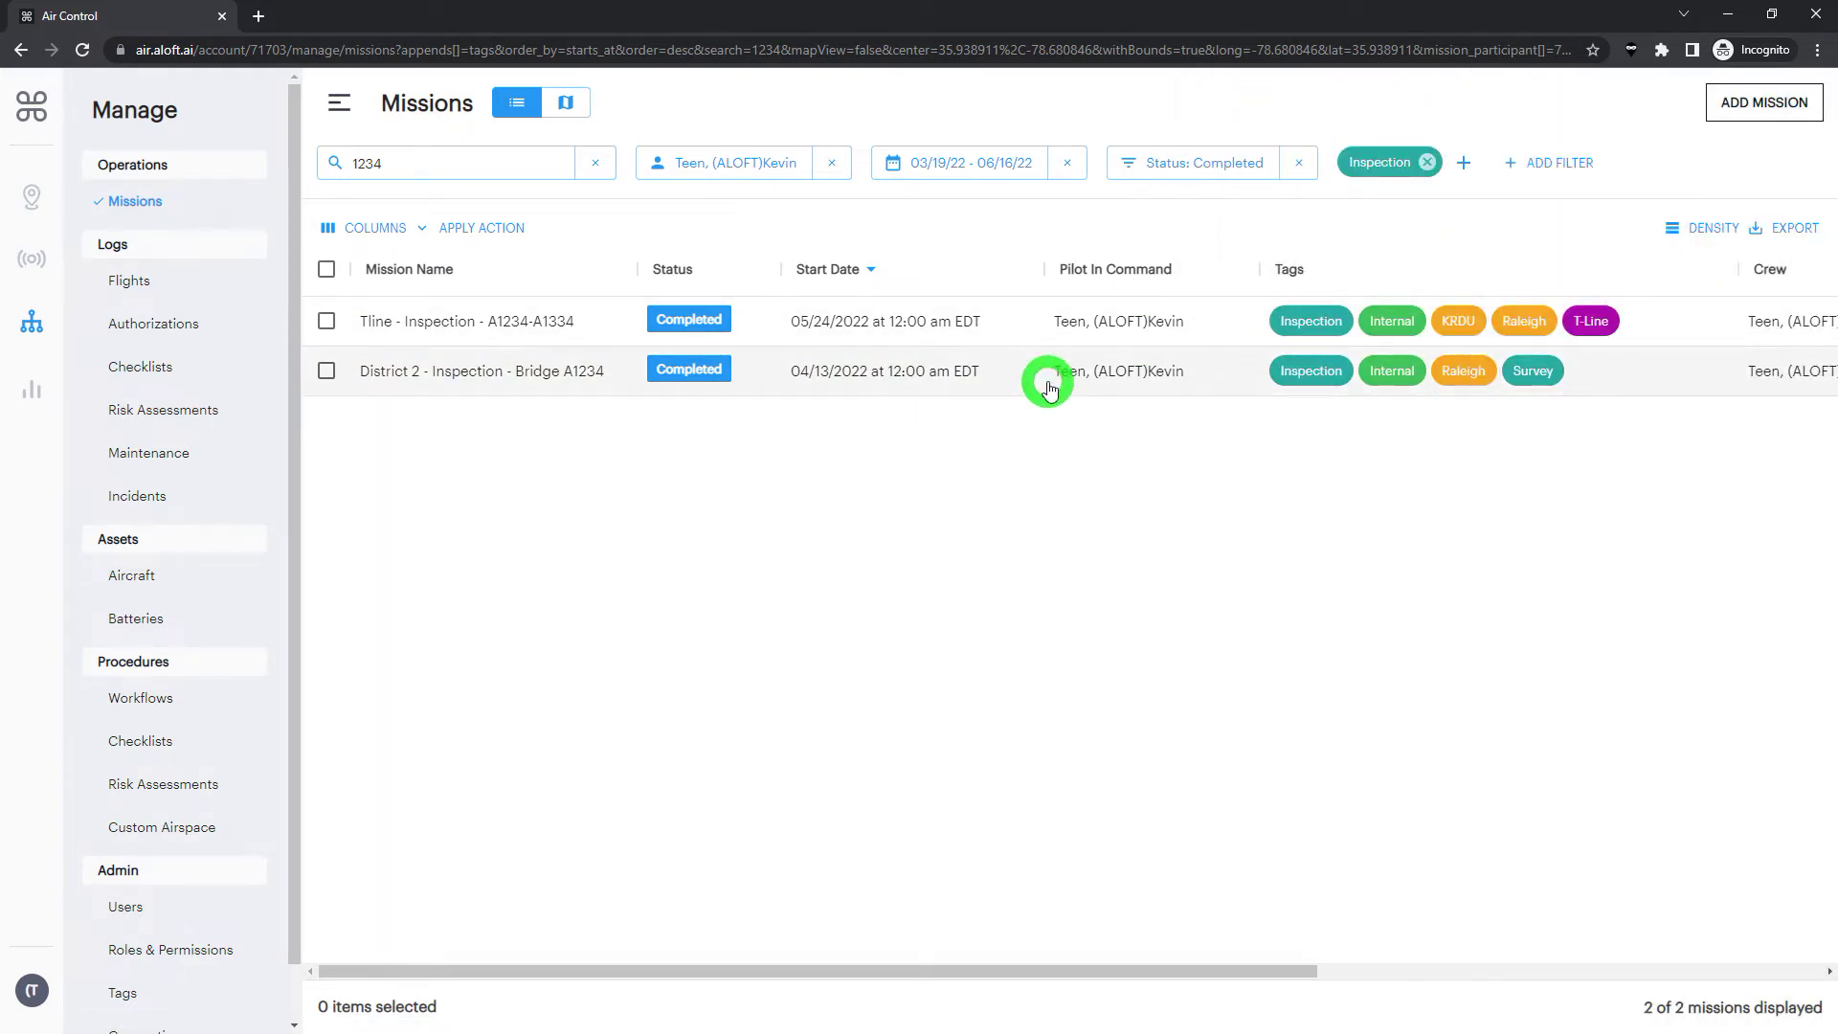
- Show the missions on a map zoomed to the selected mission's area
{"action": "left_click", "coordinate": [565, 110]}
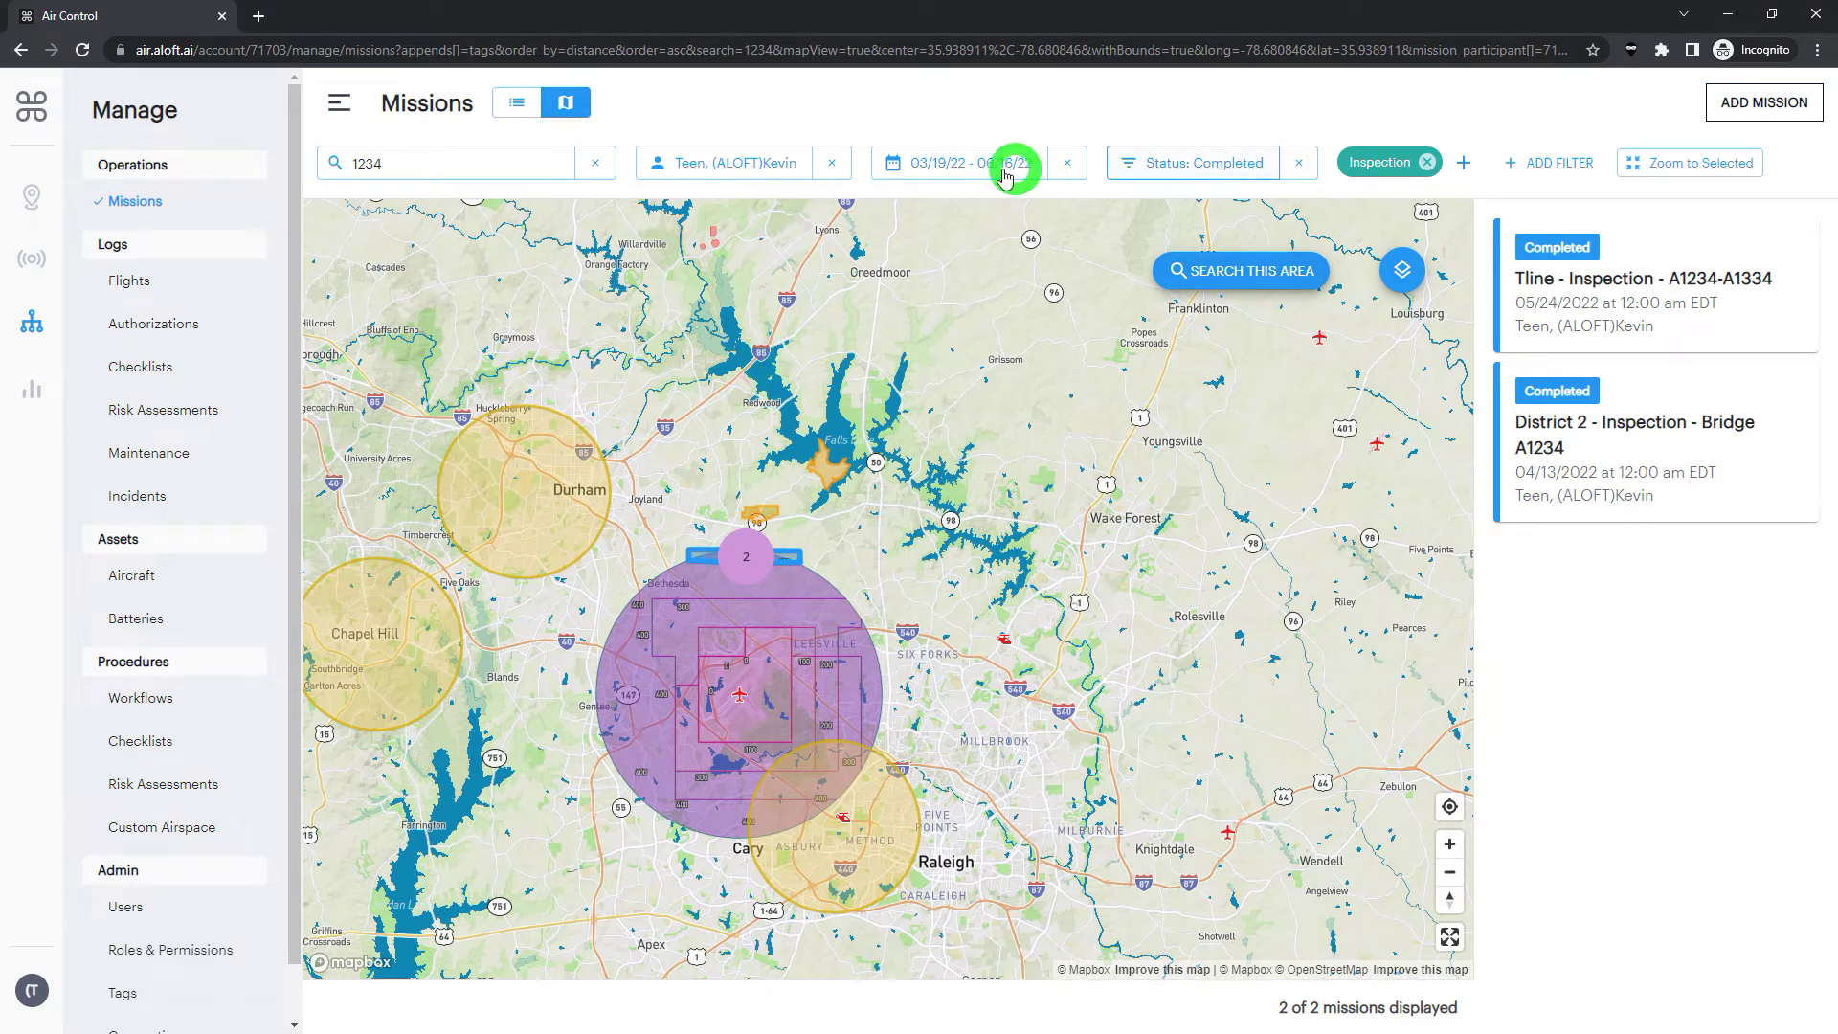
{"action": "left_click", "coordinate": [1639, 162]}
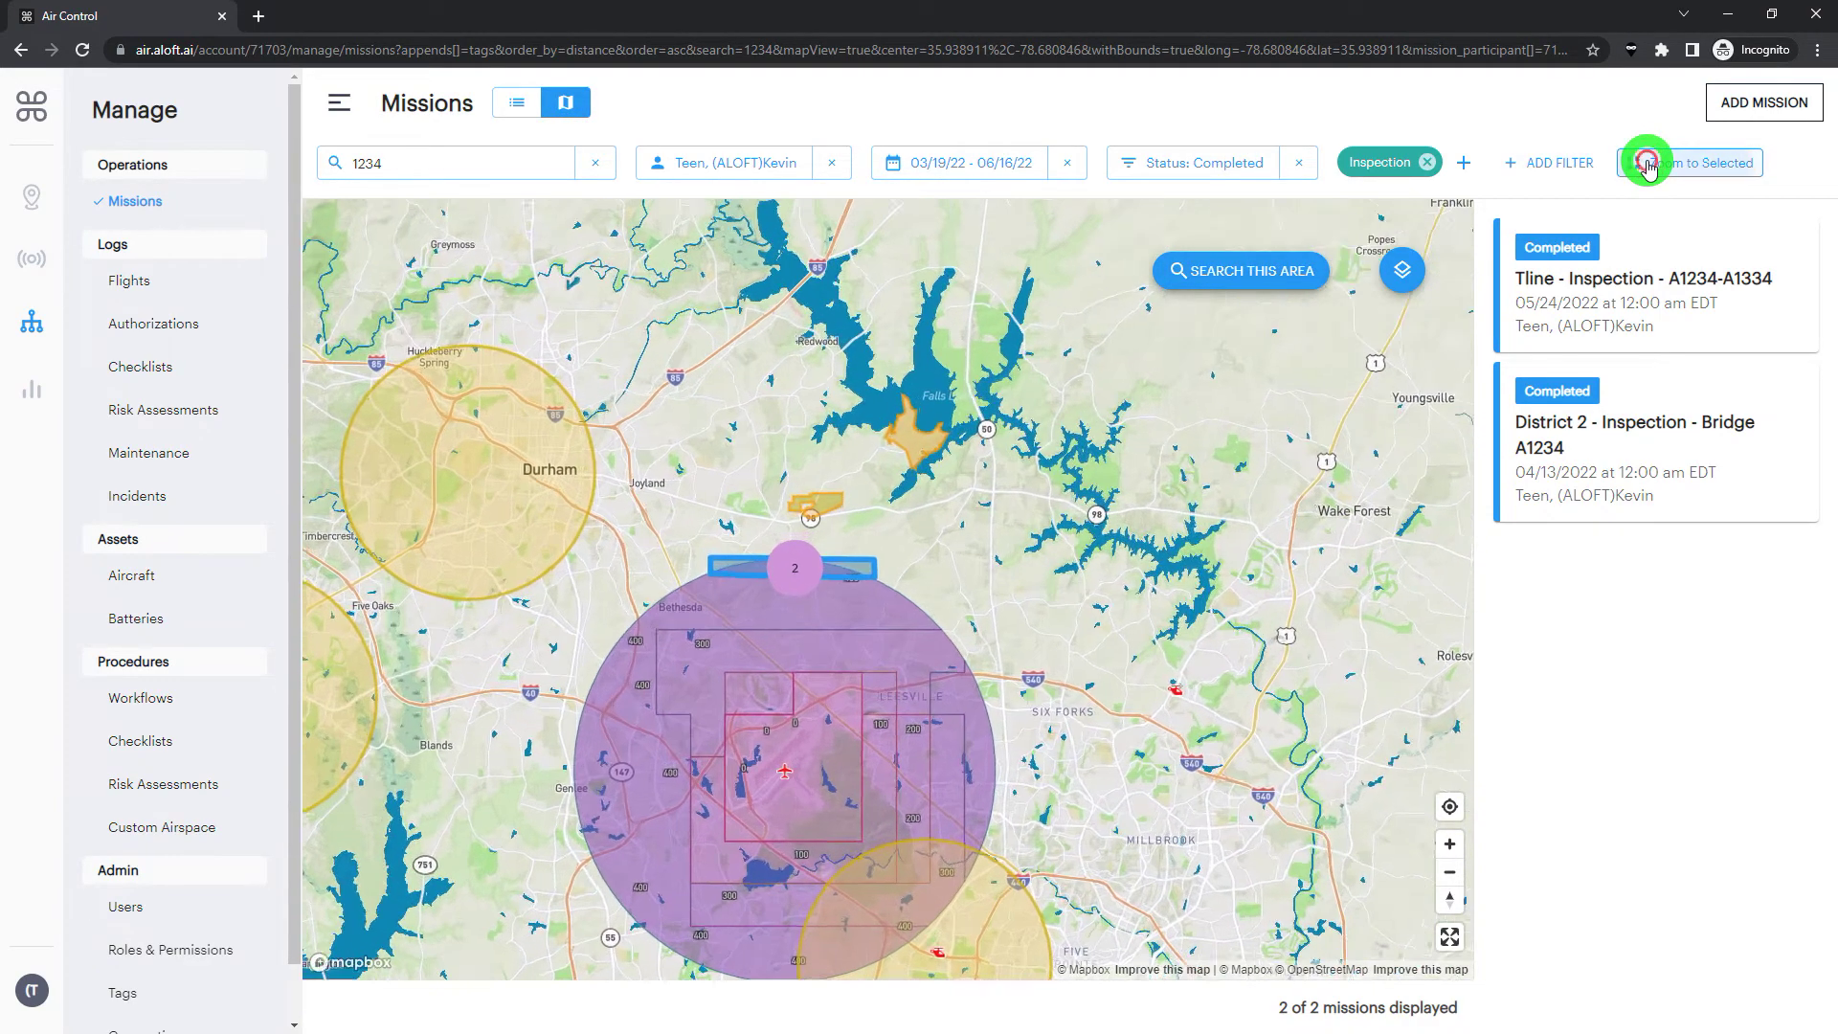
{"action": "scroll", "coordinate": [958, 565], "scroll_direction": "down", "scroll_amount": 5}
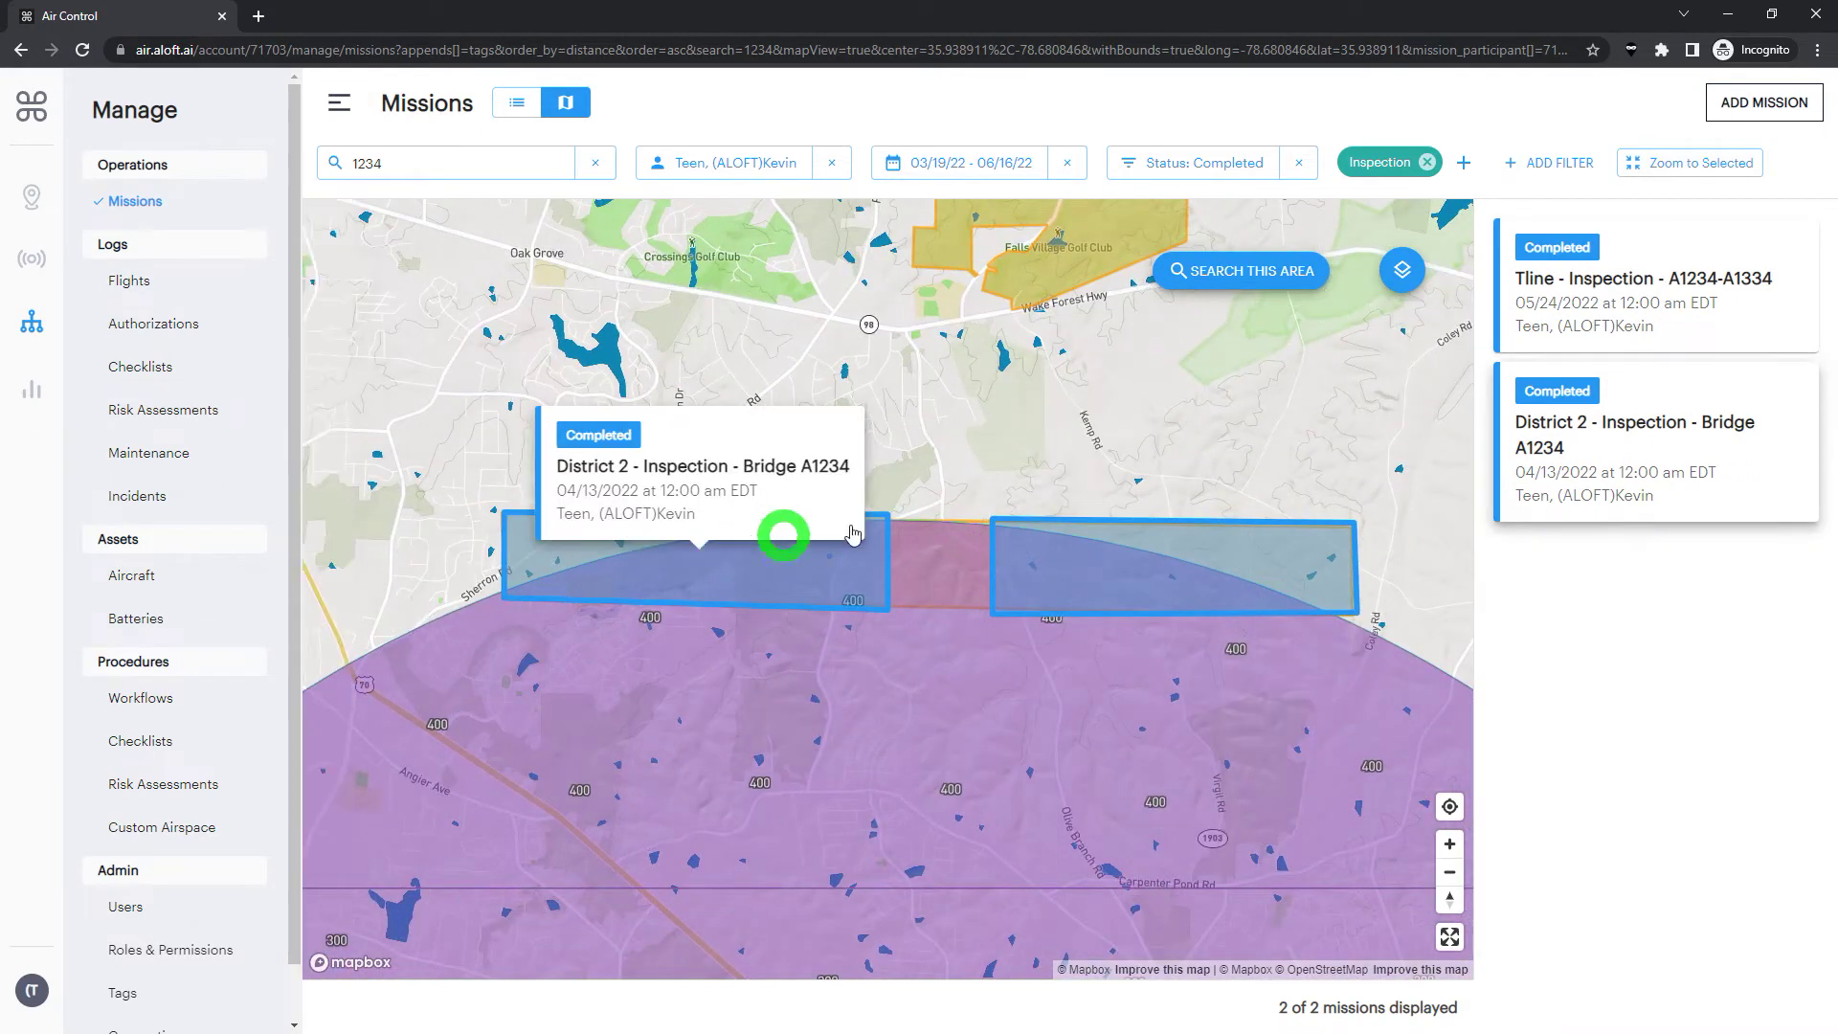
{"action": "mouse_move", "coordinate": [1241, 563]}
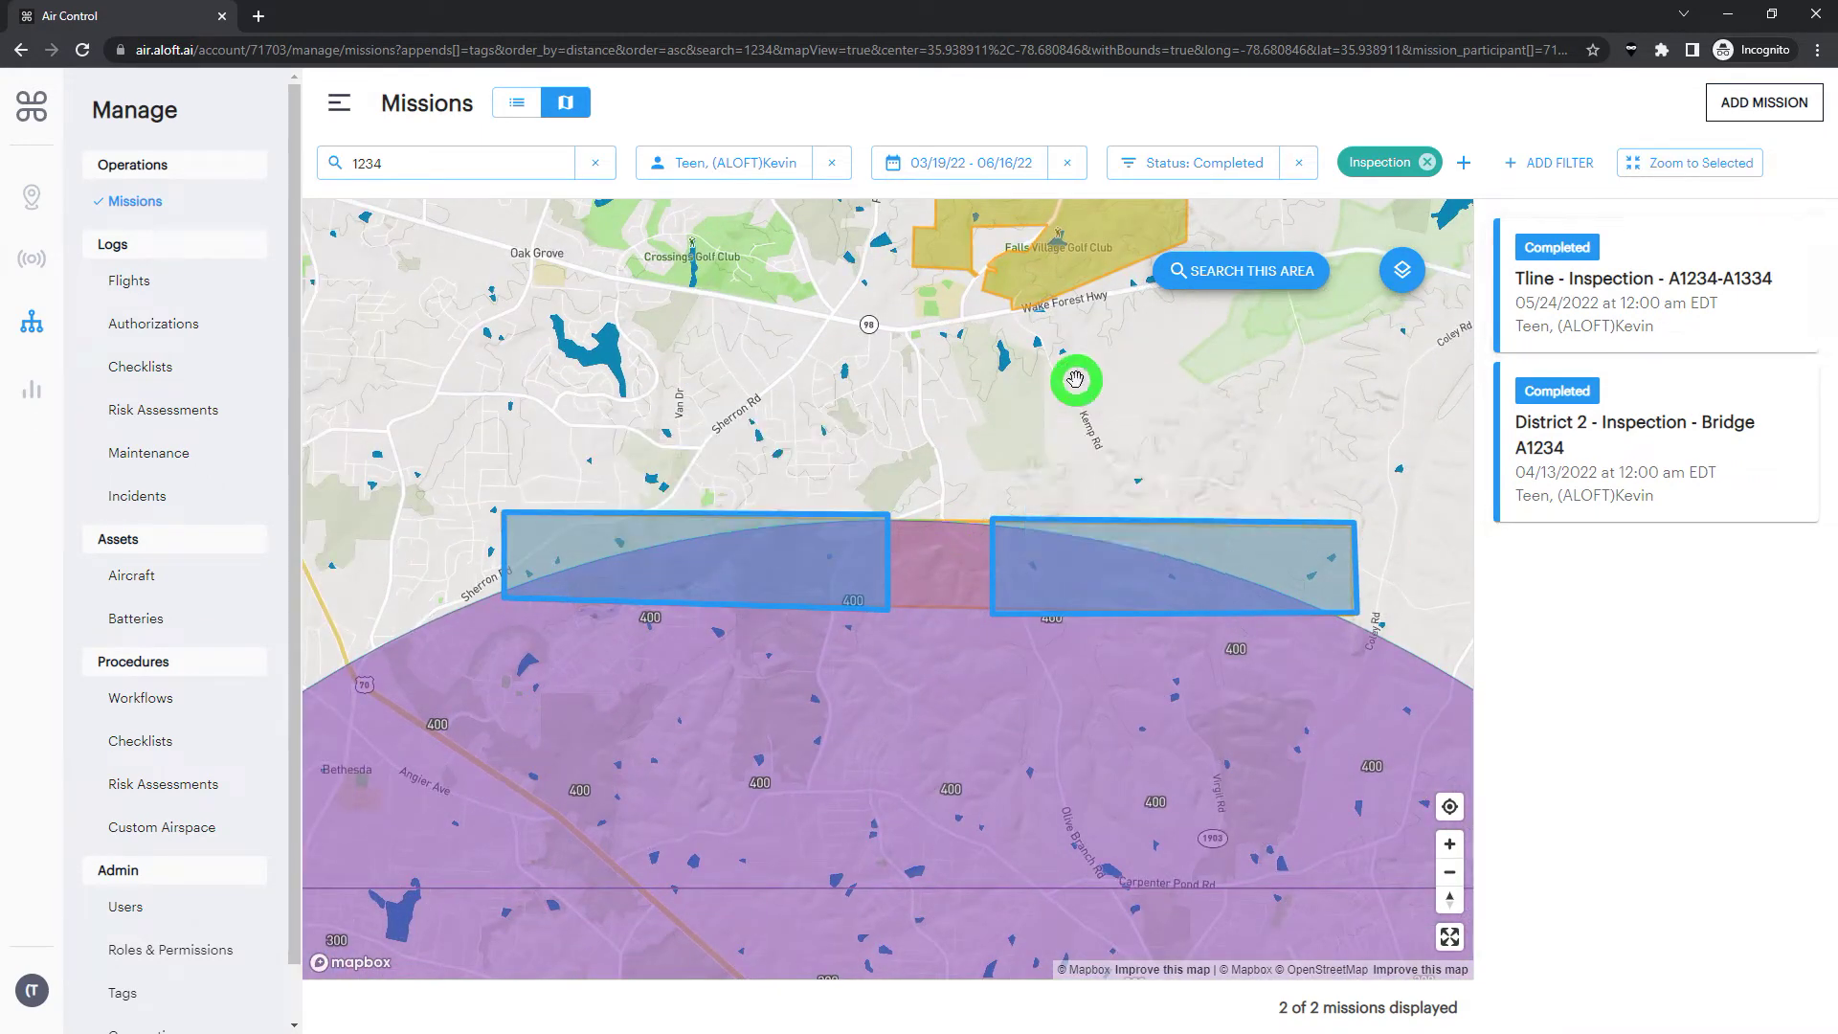
- Search missions within the current map area, recentre the view, then return to the table
{"action": "left_click", "coordinate": [1214, 290]}
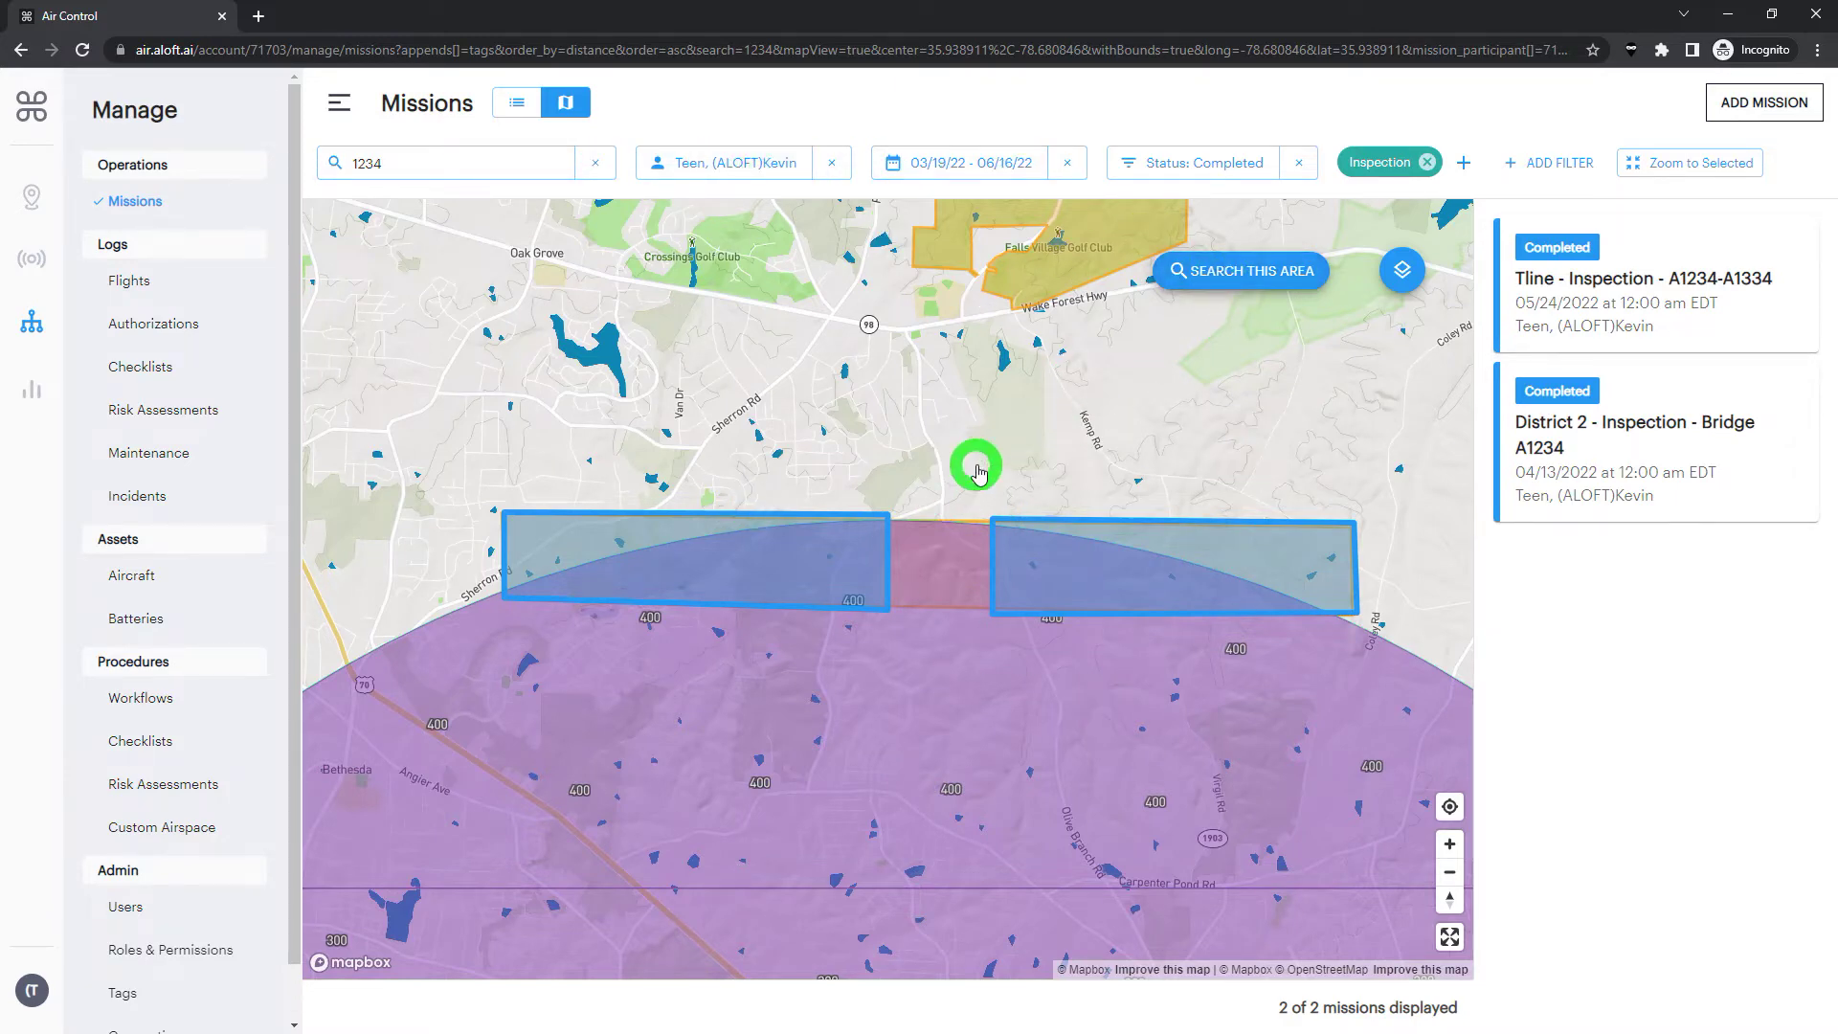
{"action": "scroll", "coordinate": [971, 476], "scroll_direction": "down", "scroll_amount": 4}
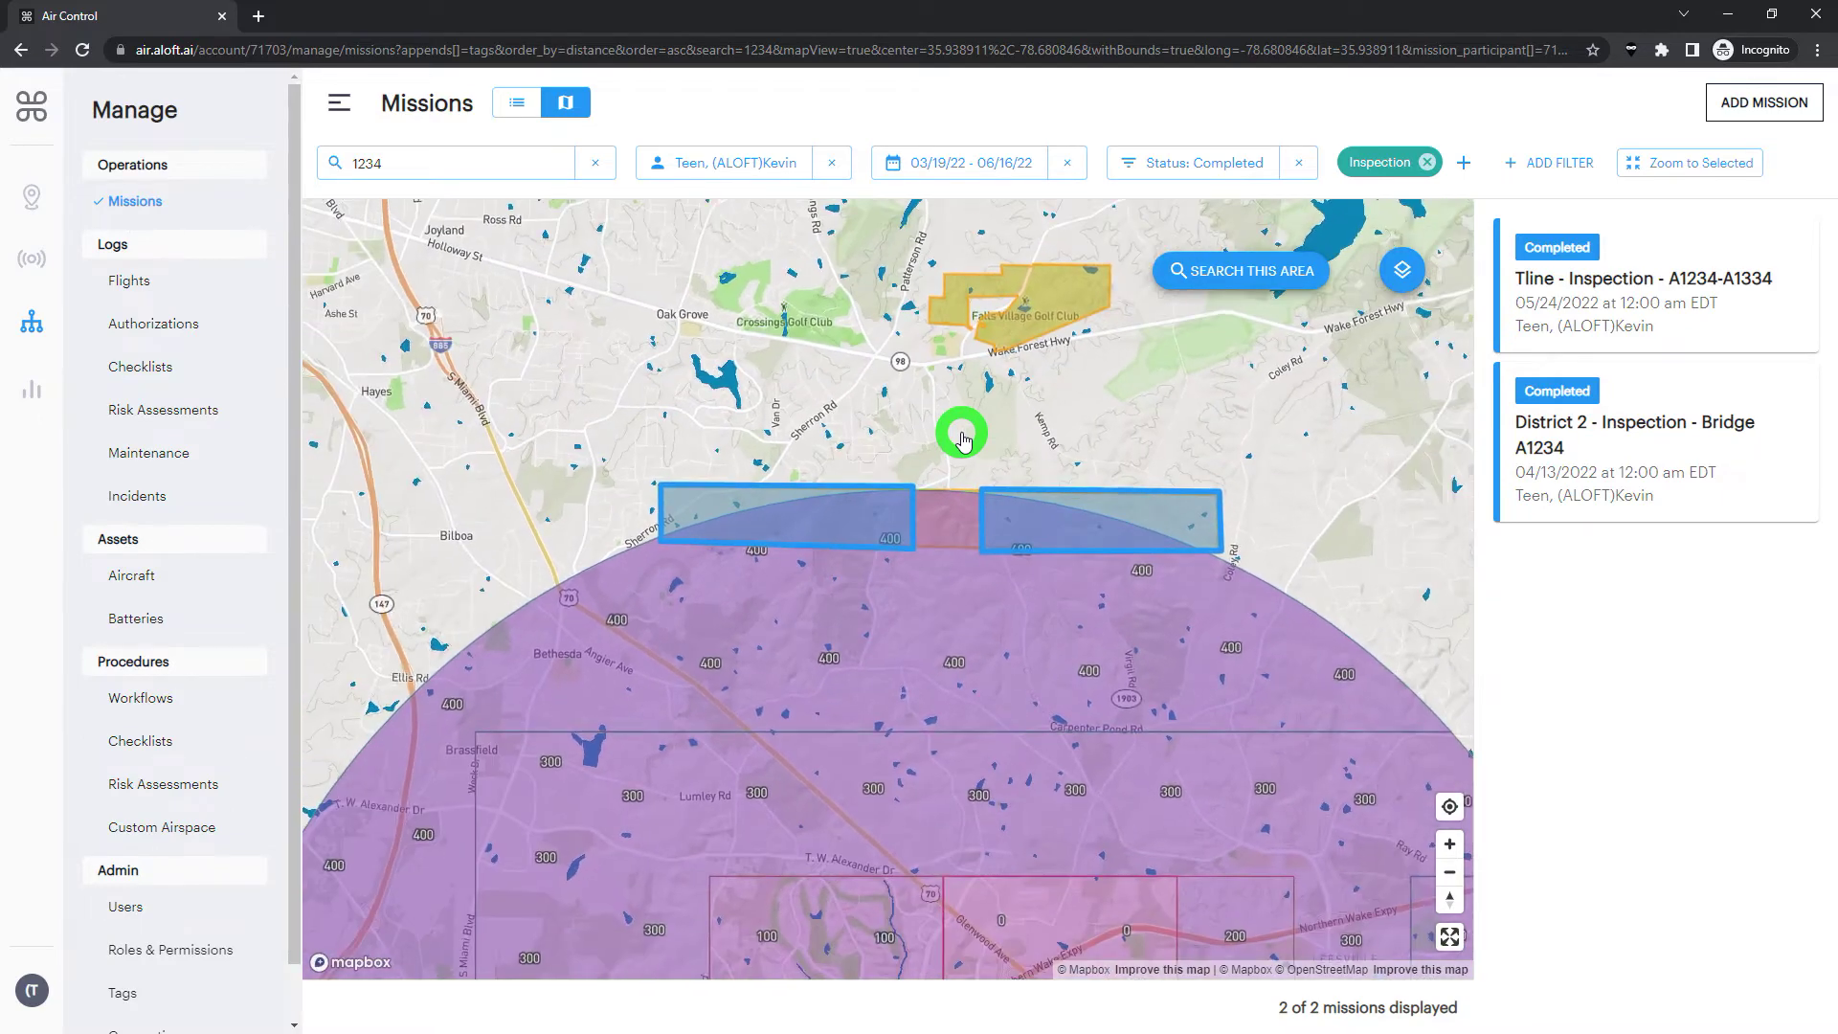
{"action": "left_click_drag", "start_coordinate": [975, 426], "coordinate": [905, 469]}
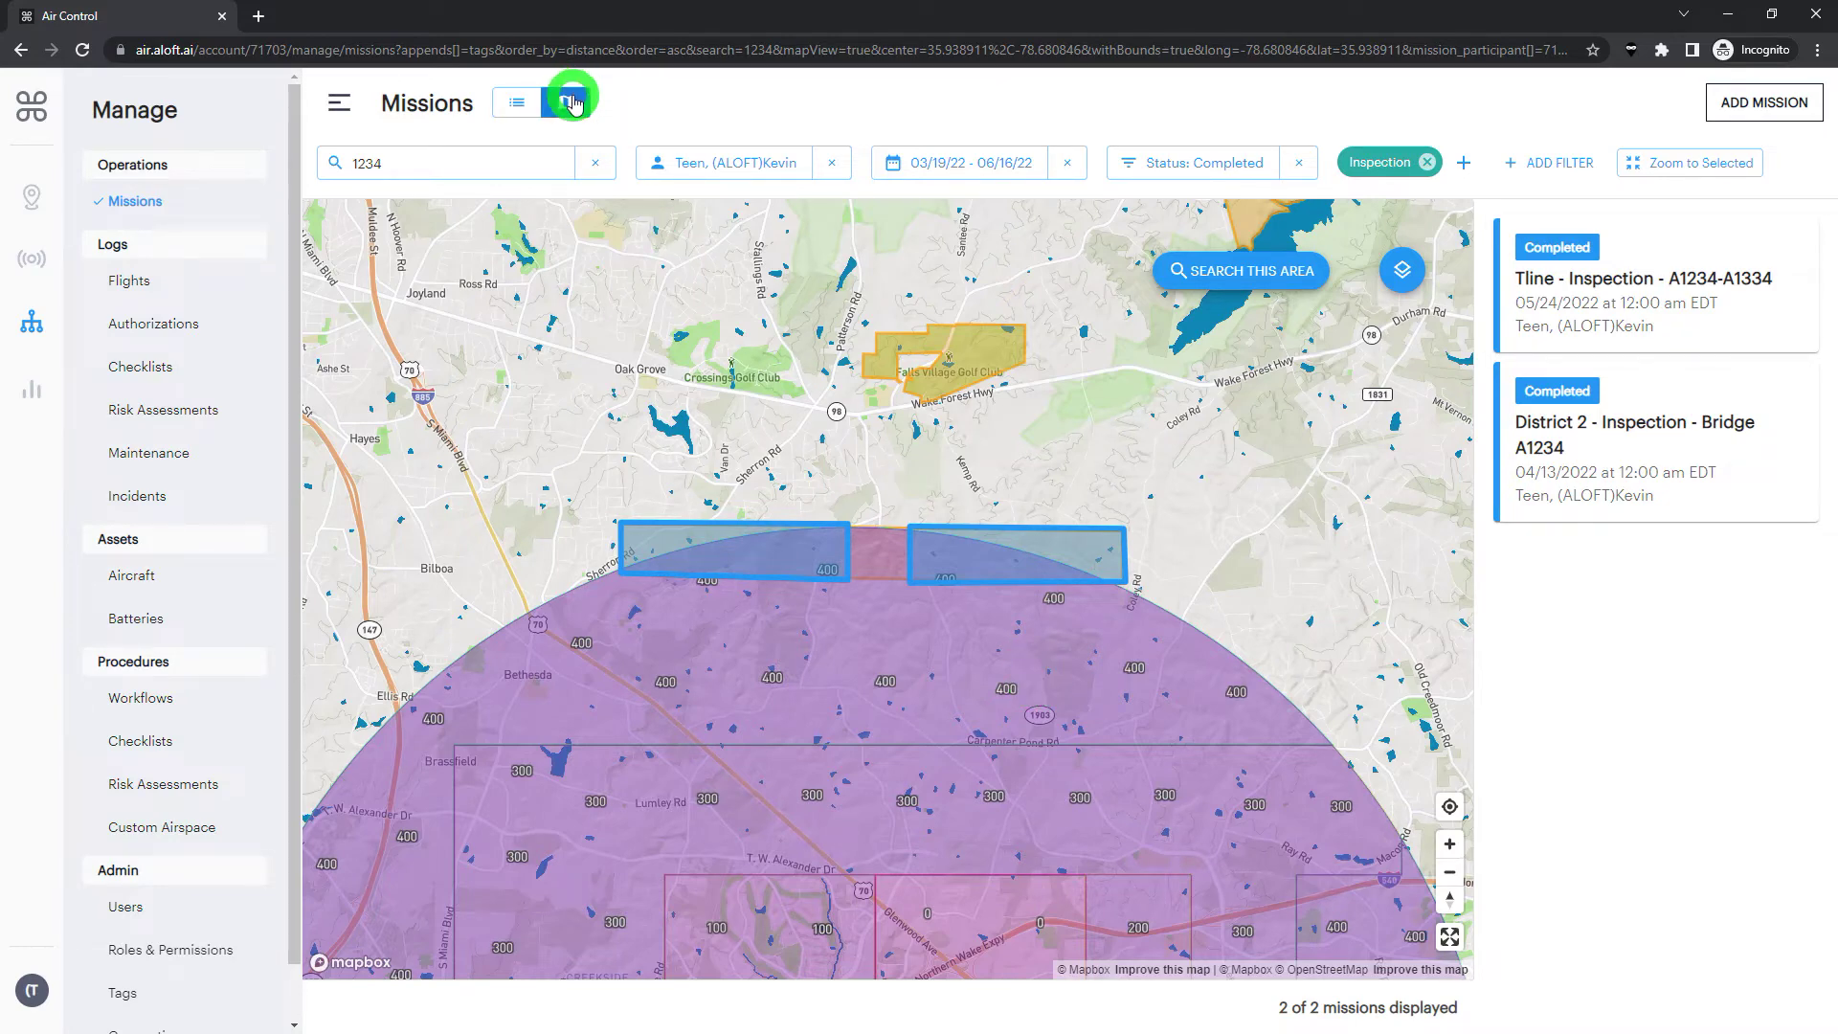
{"action": "left_click", "coordinate": [502, 112]}
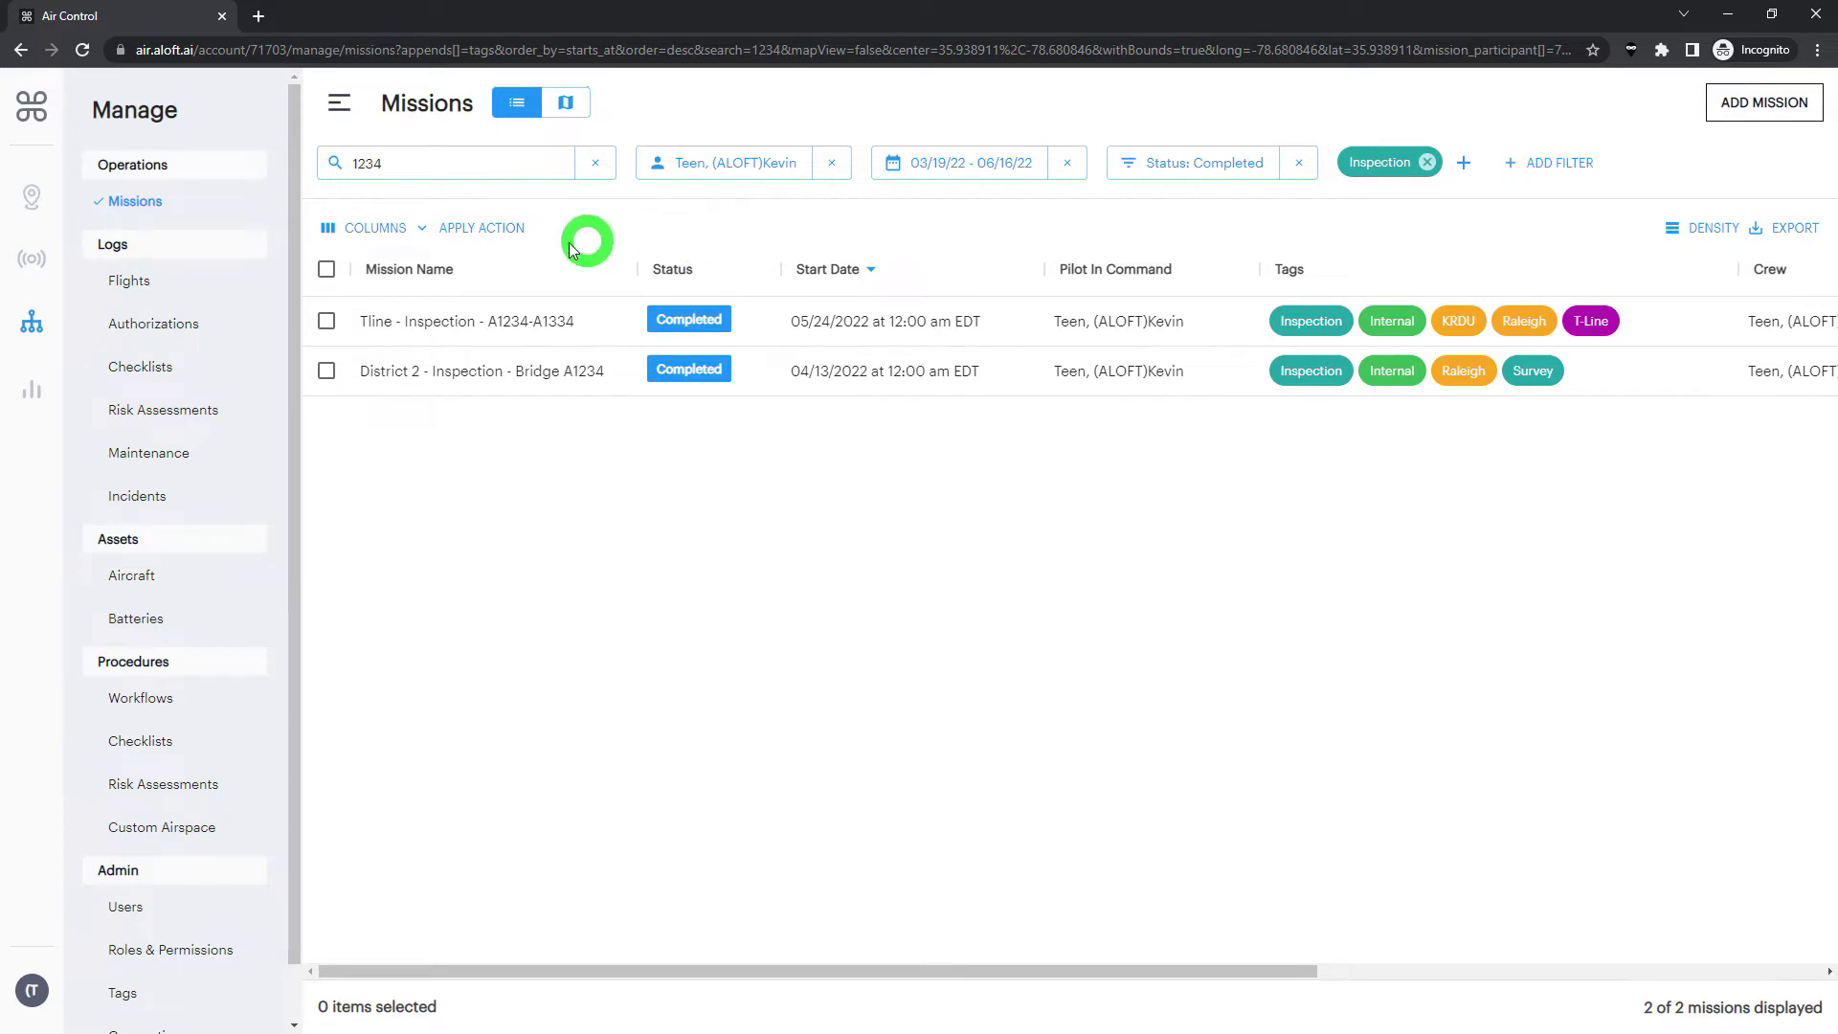
- Hide the Tags and Crew columns, then select the District 2 mission row
{"action": "left_click", "coordinate": [388, 236]}
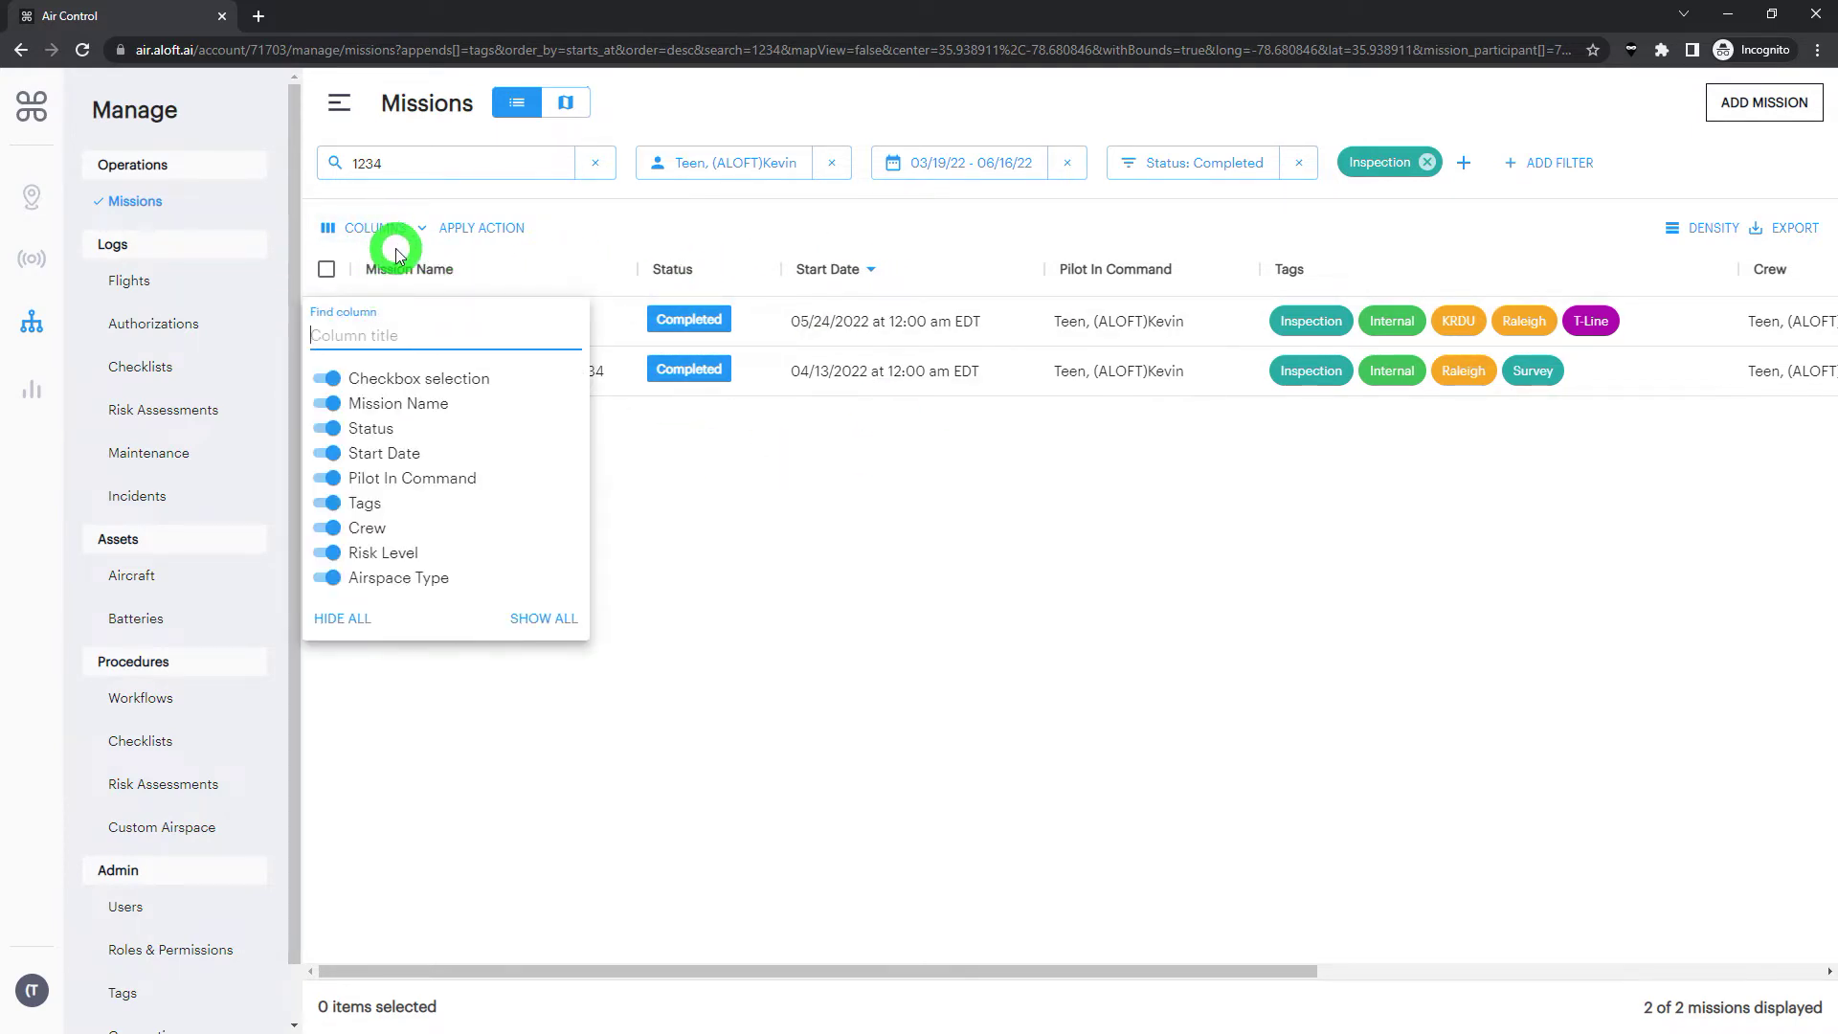
{"action": "left_click", "coordinate": [334, 505]}
{"action": "left_click", "coordinate": [334, 531]}
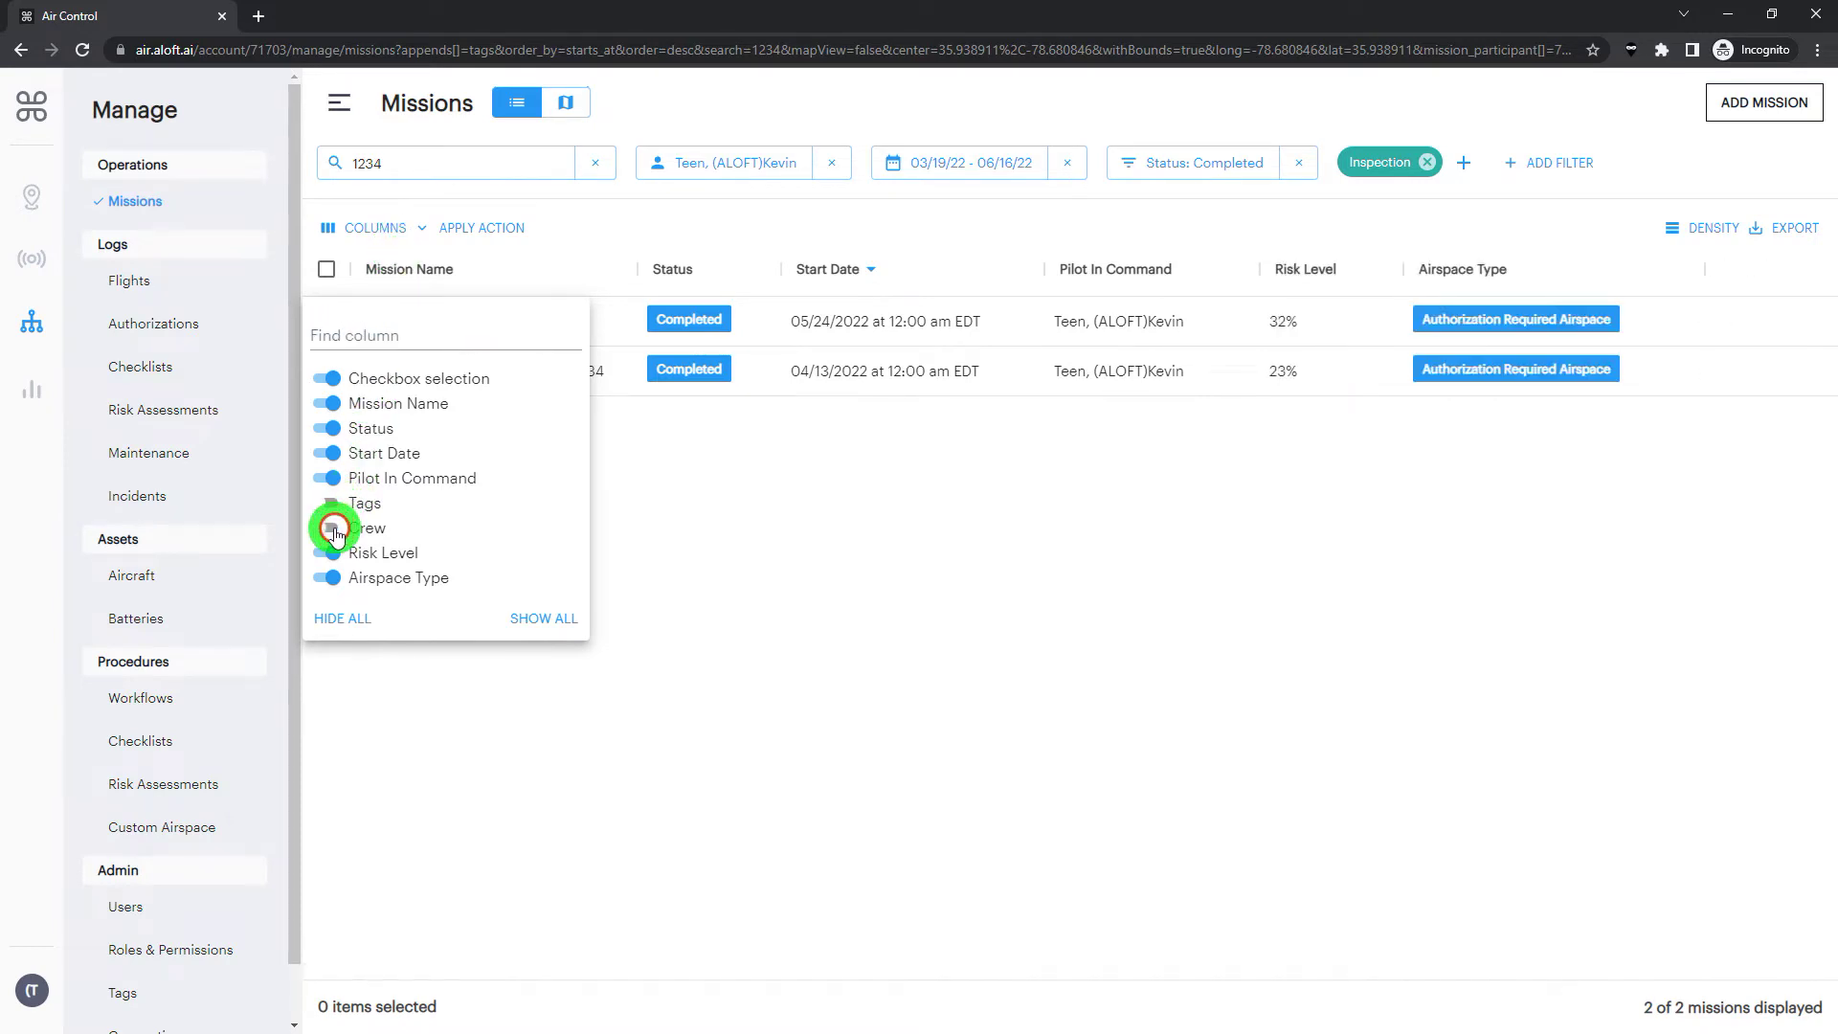
{"action": "left_click", "coordinate": [944, 541]}
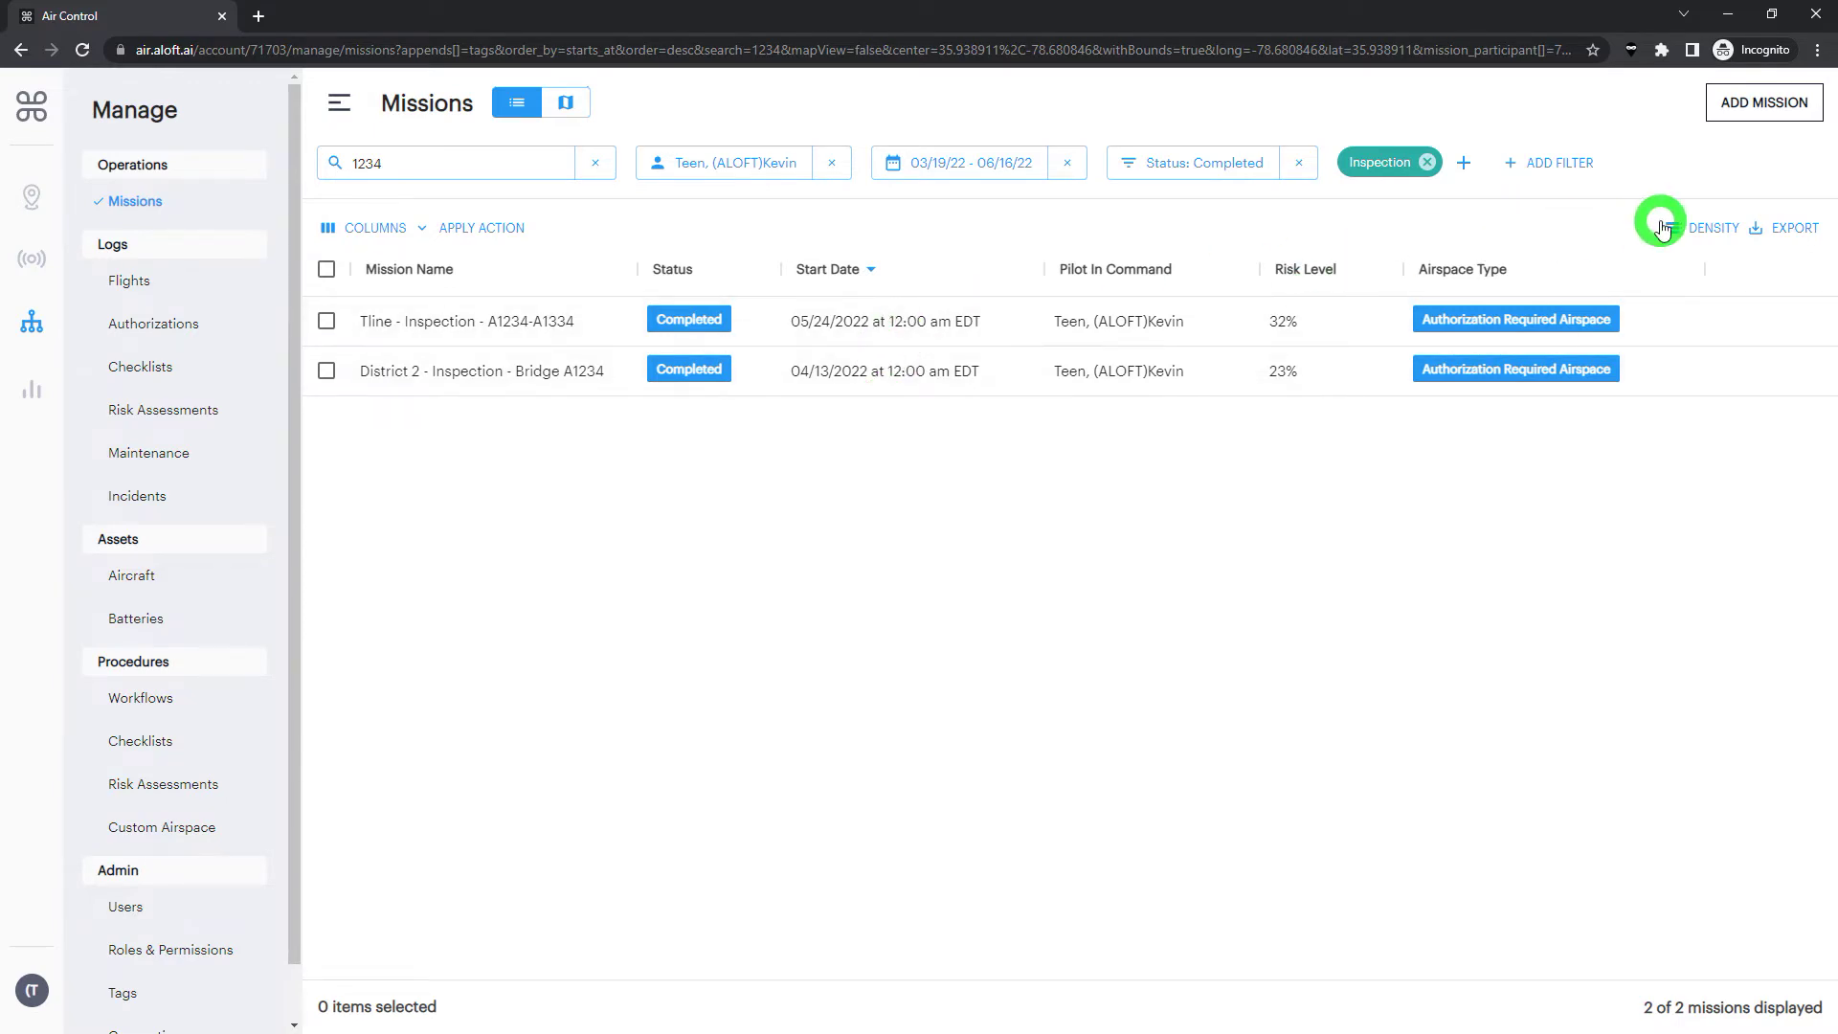
{"action": "left_click", "coordinate": [325, 372]}
{"action": "left_click", "coordinate": [327, 320]}
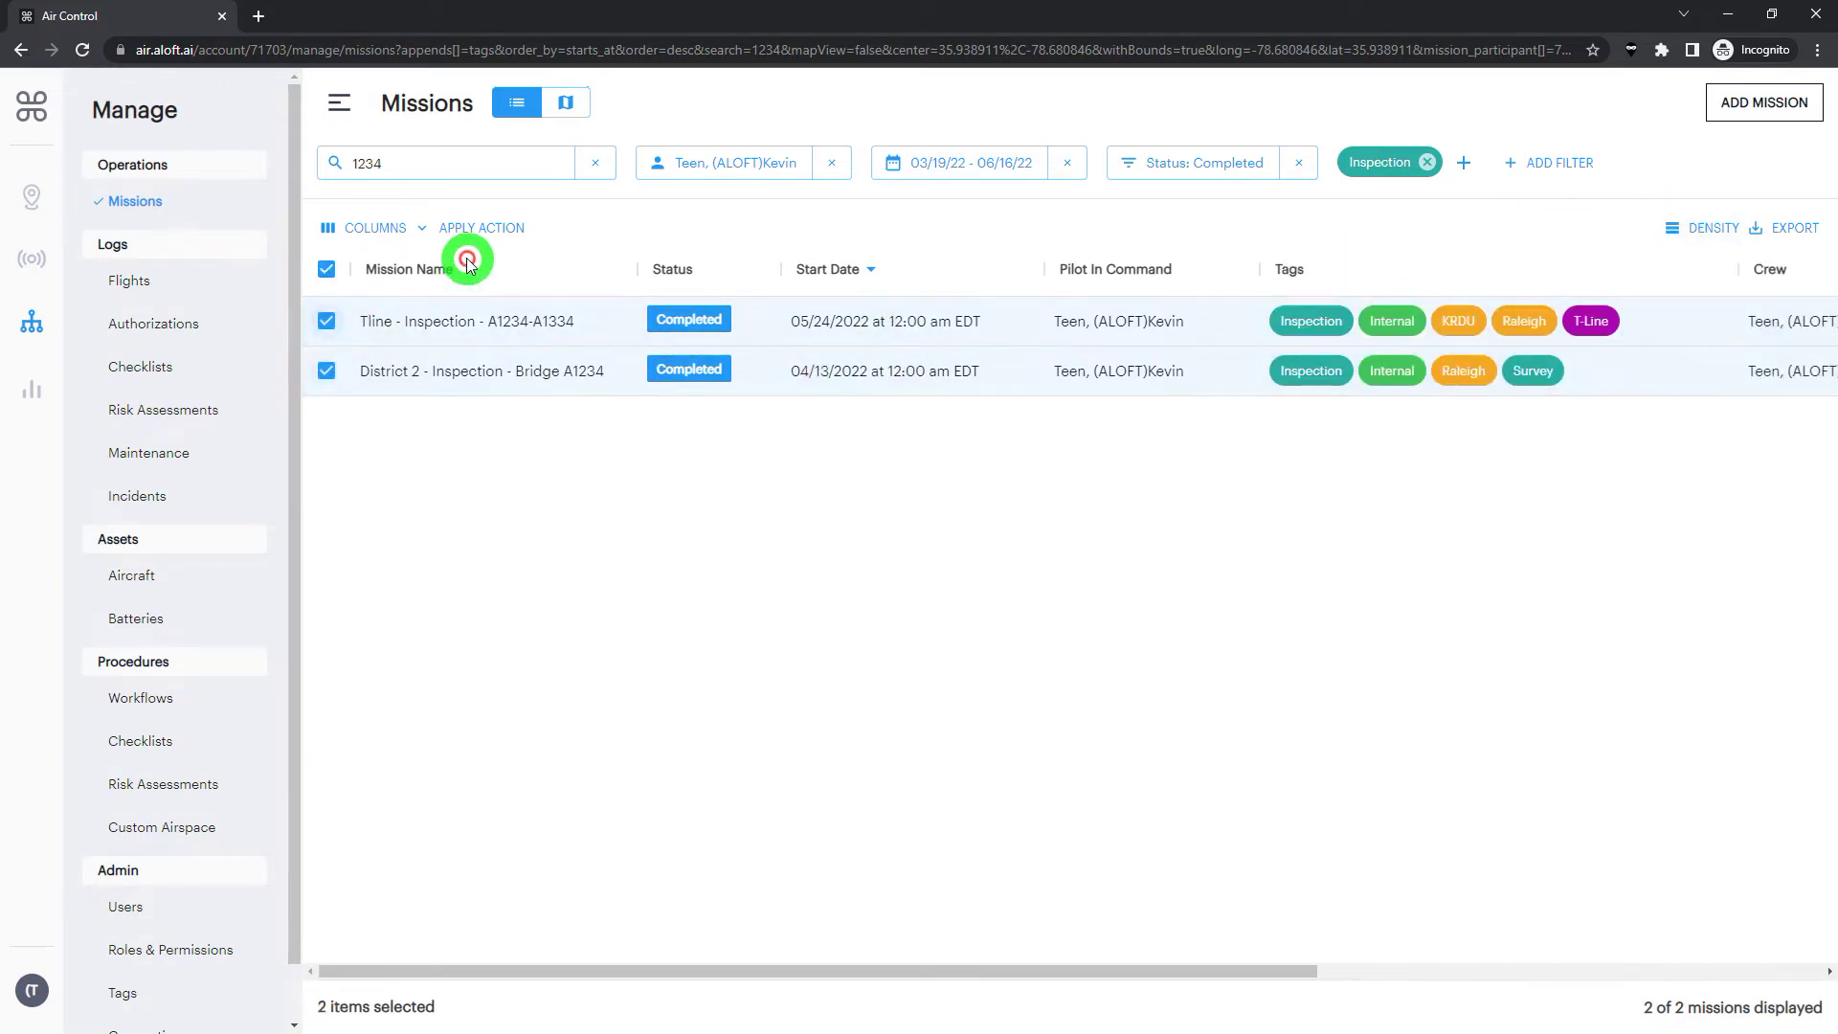
{"action": "left_click", "coordinate": [475, 229]}
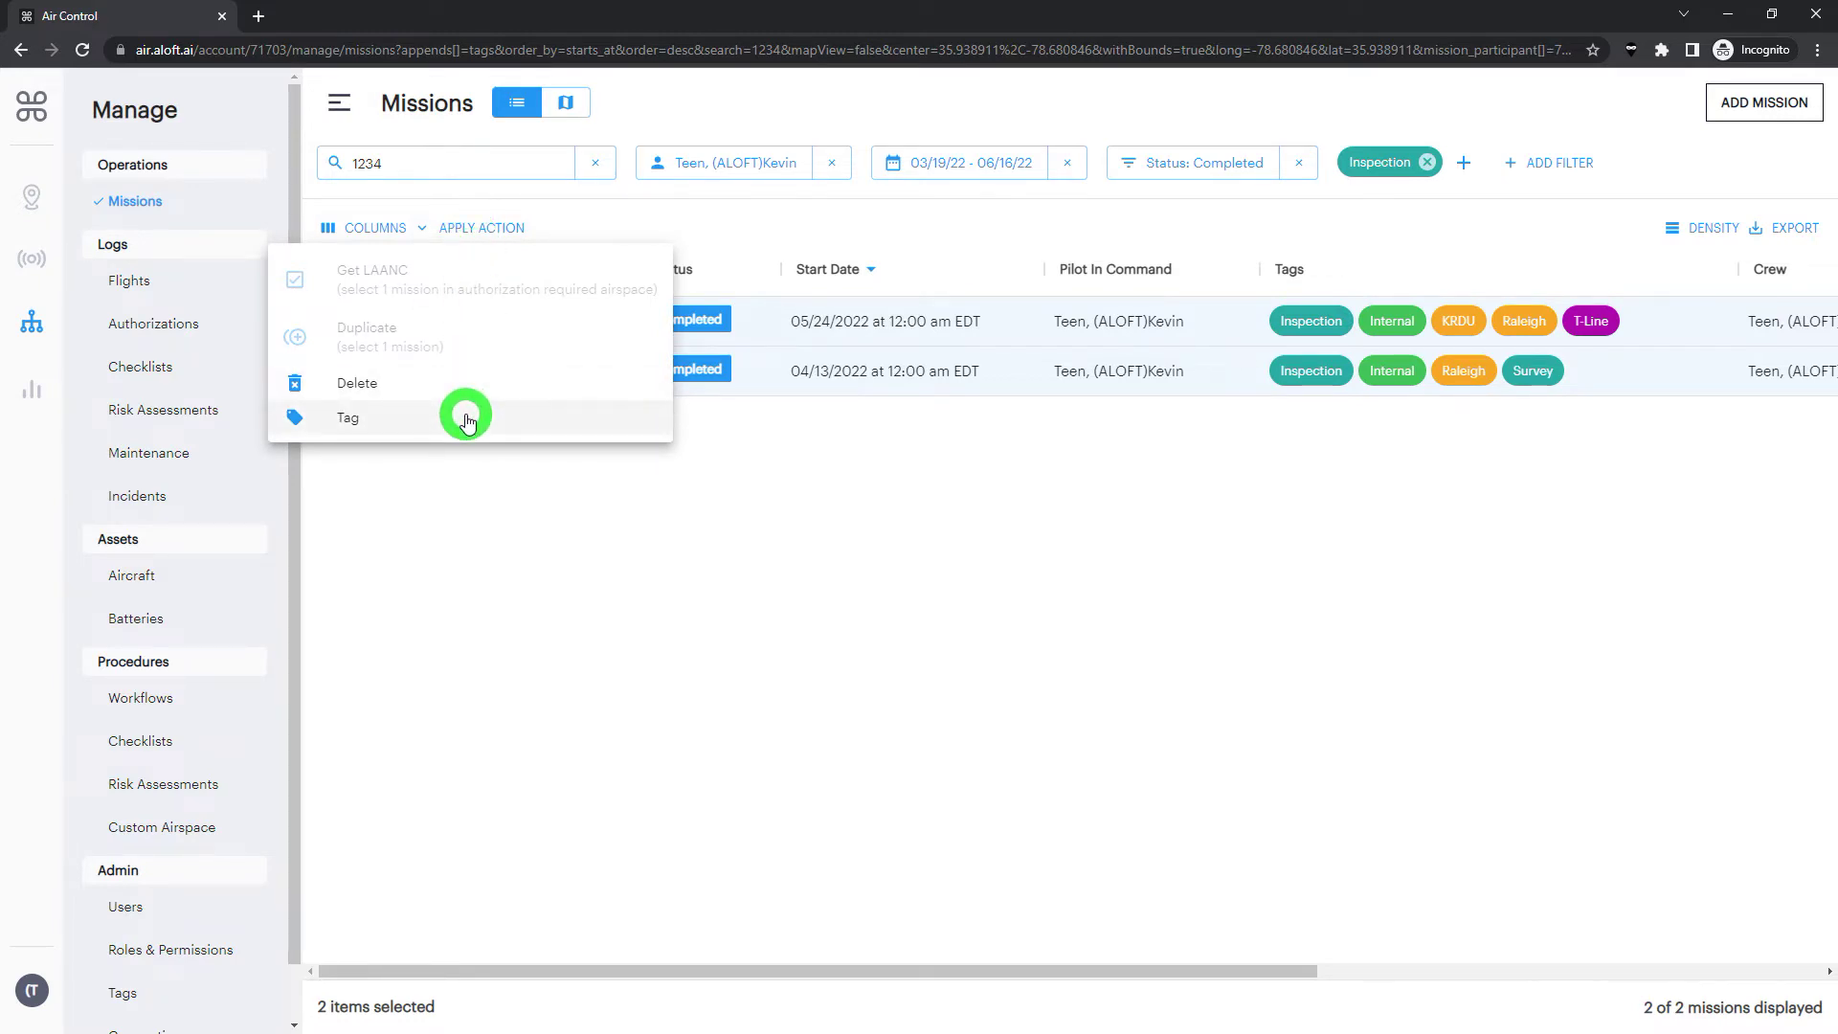
{"action": "left_click", "coordinate": [566, 549]}
{"action": "left_click", "coordinate": [326, 321]}
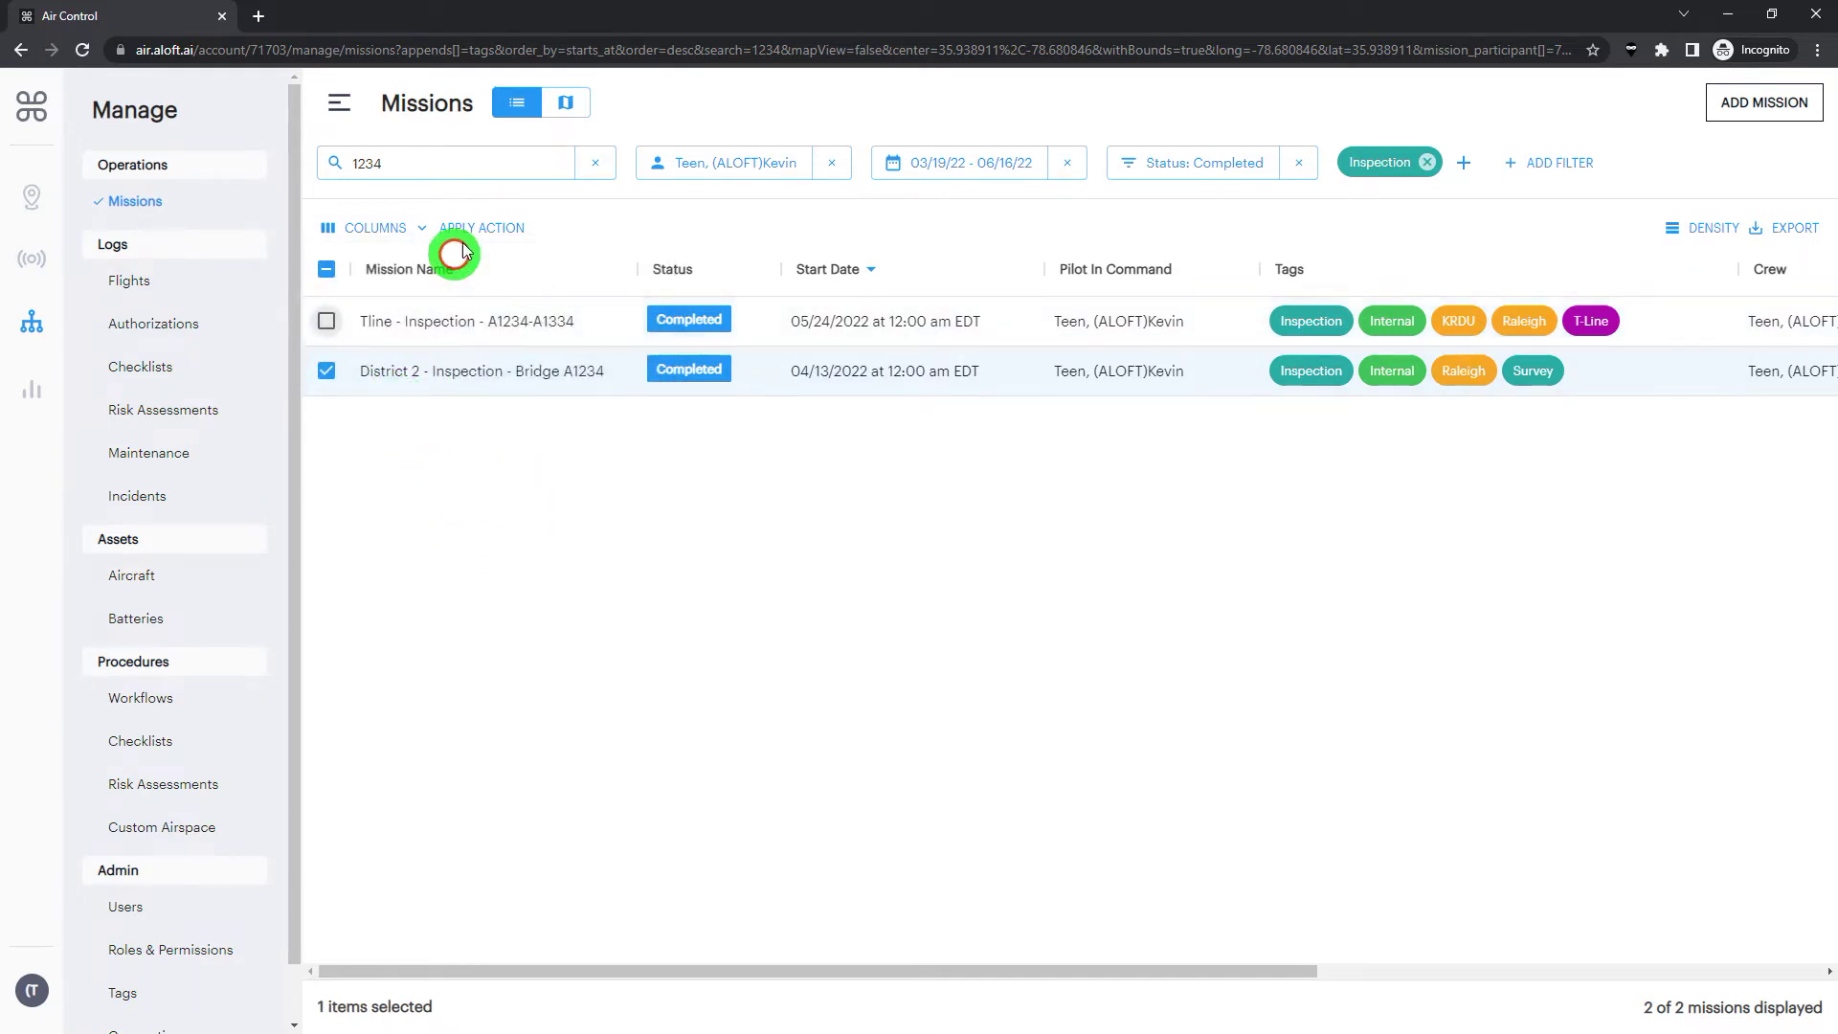
{"action": "left_click", "coordinate": [466, 232]}
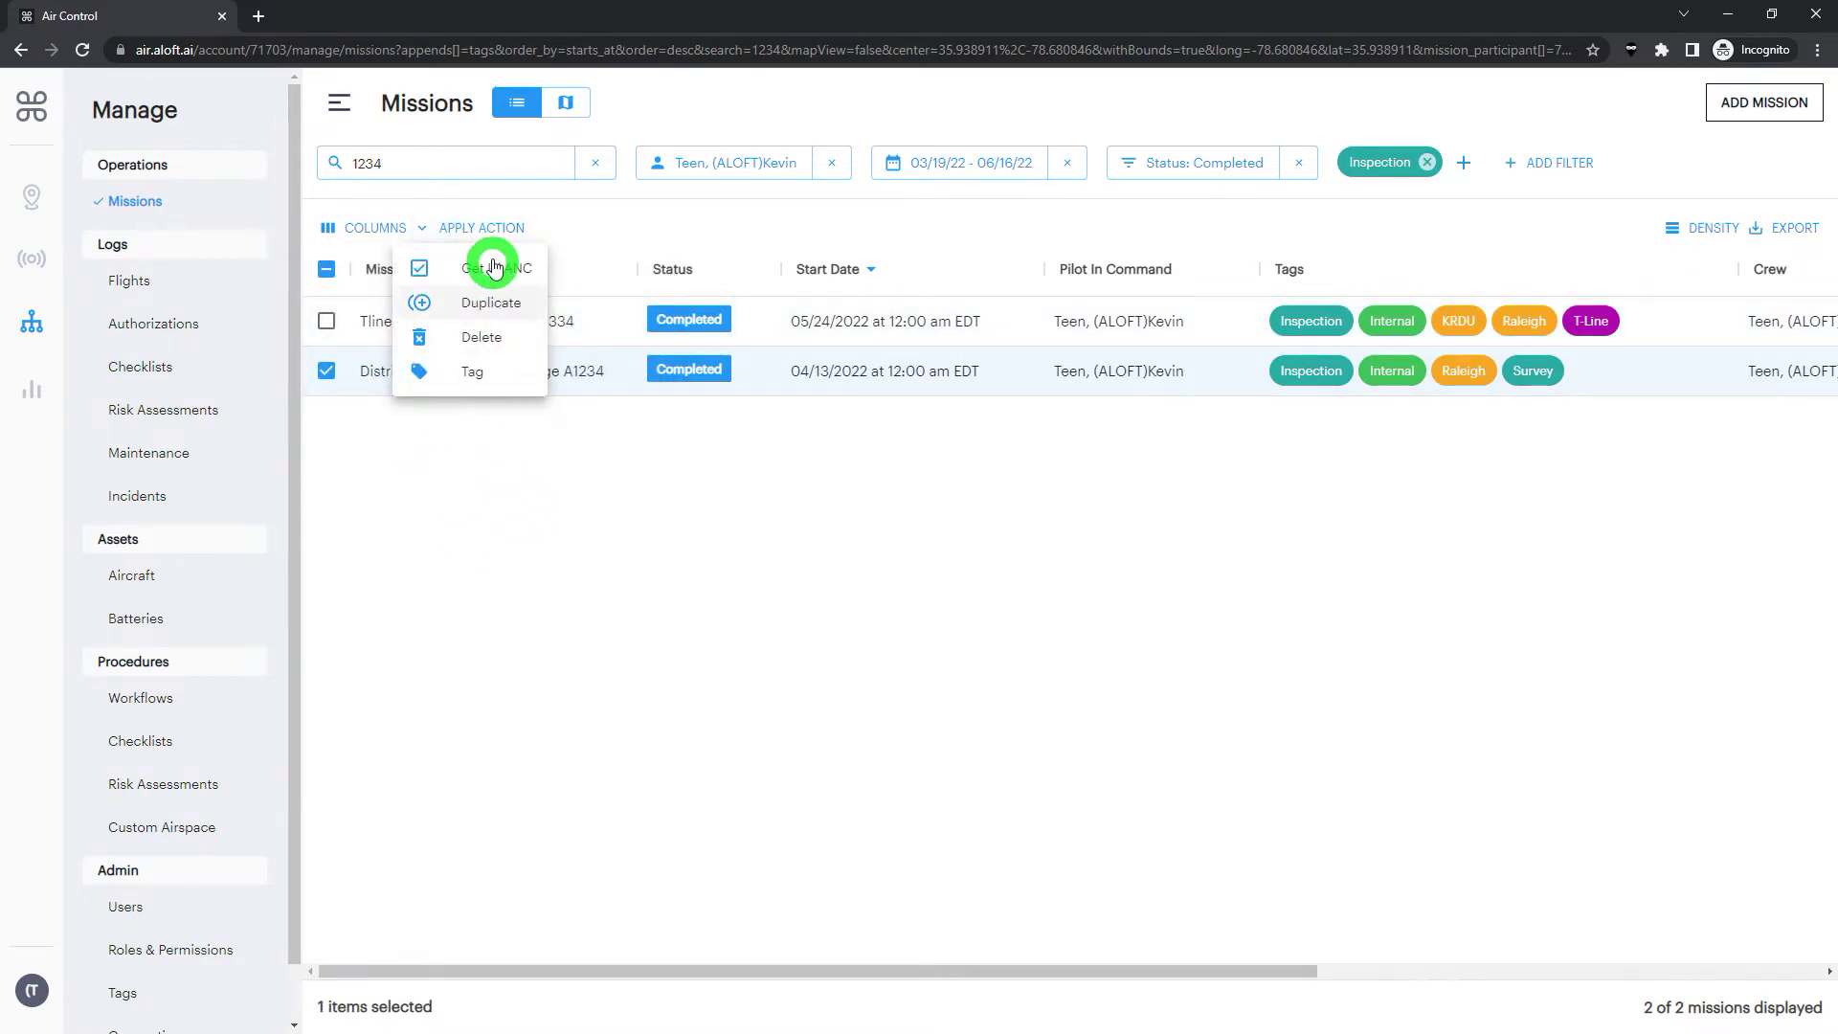
{"action": "left_click", "coordinate": [565, 554]}
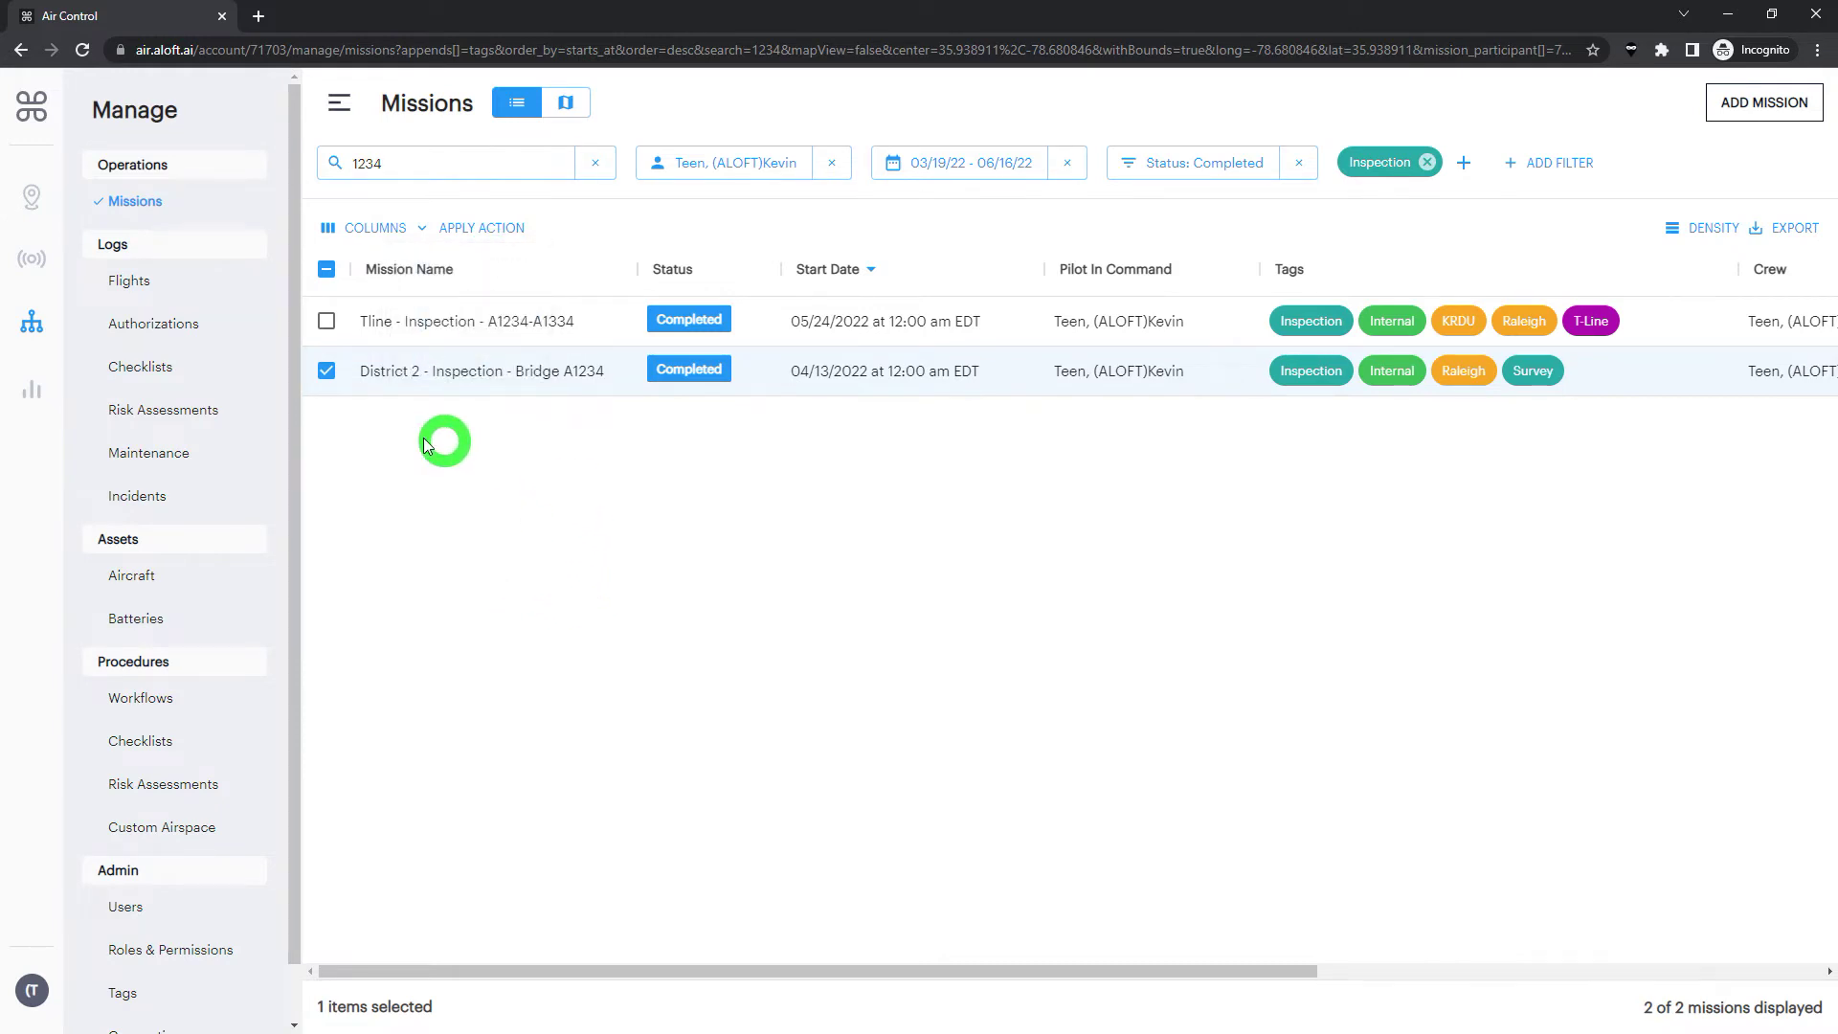
{"action": "left_click", "coordinate": [327, 371]}
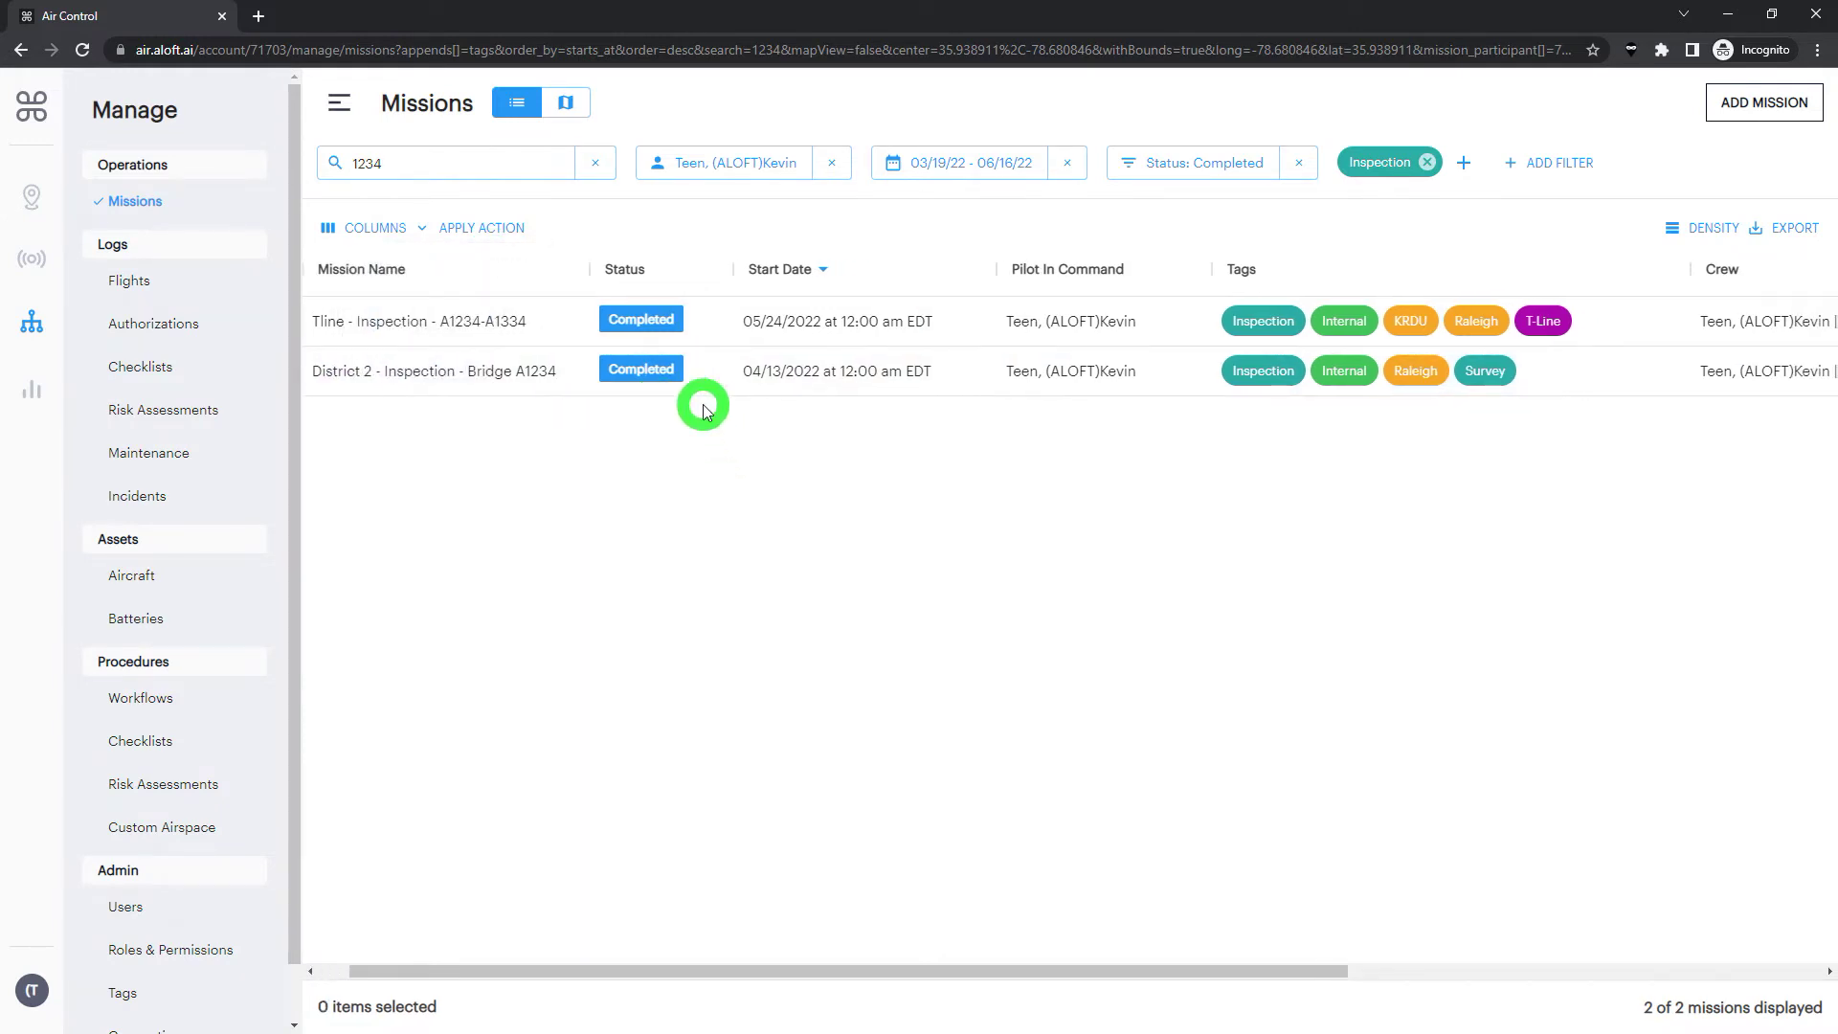
- Try Compact and Comfortable row density, then set the rows back to Standard
{"action": "left_click", "coordinate": [1680, 235]}
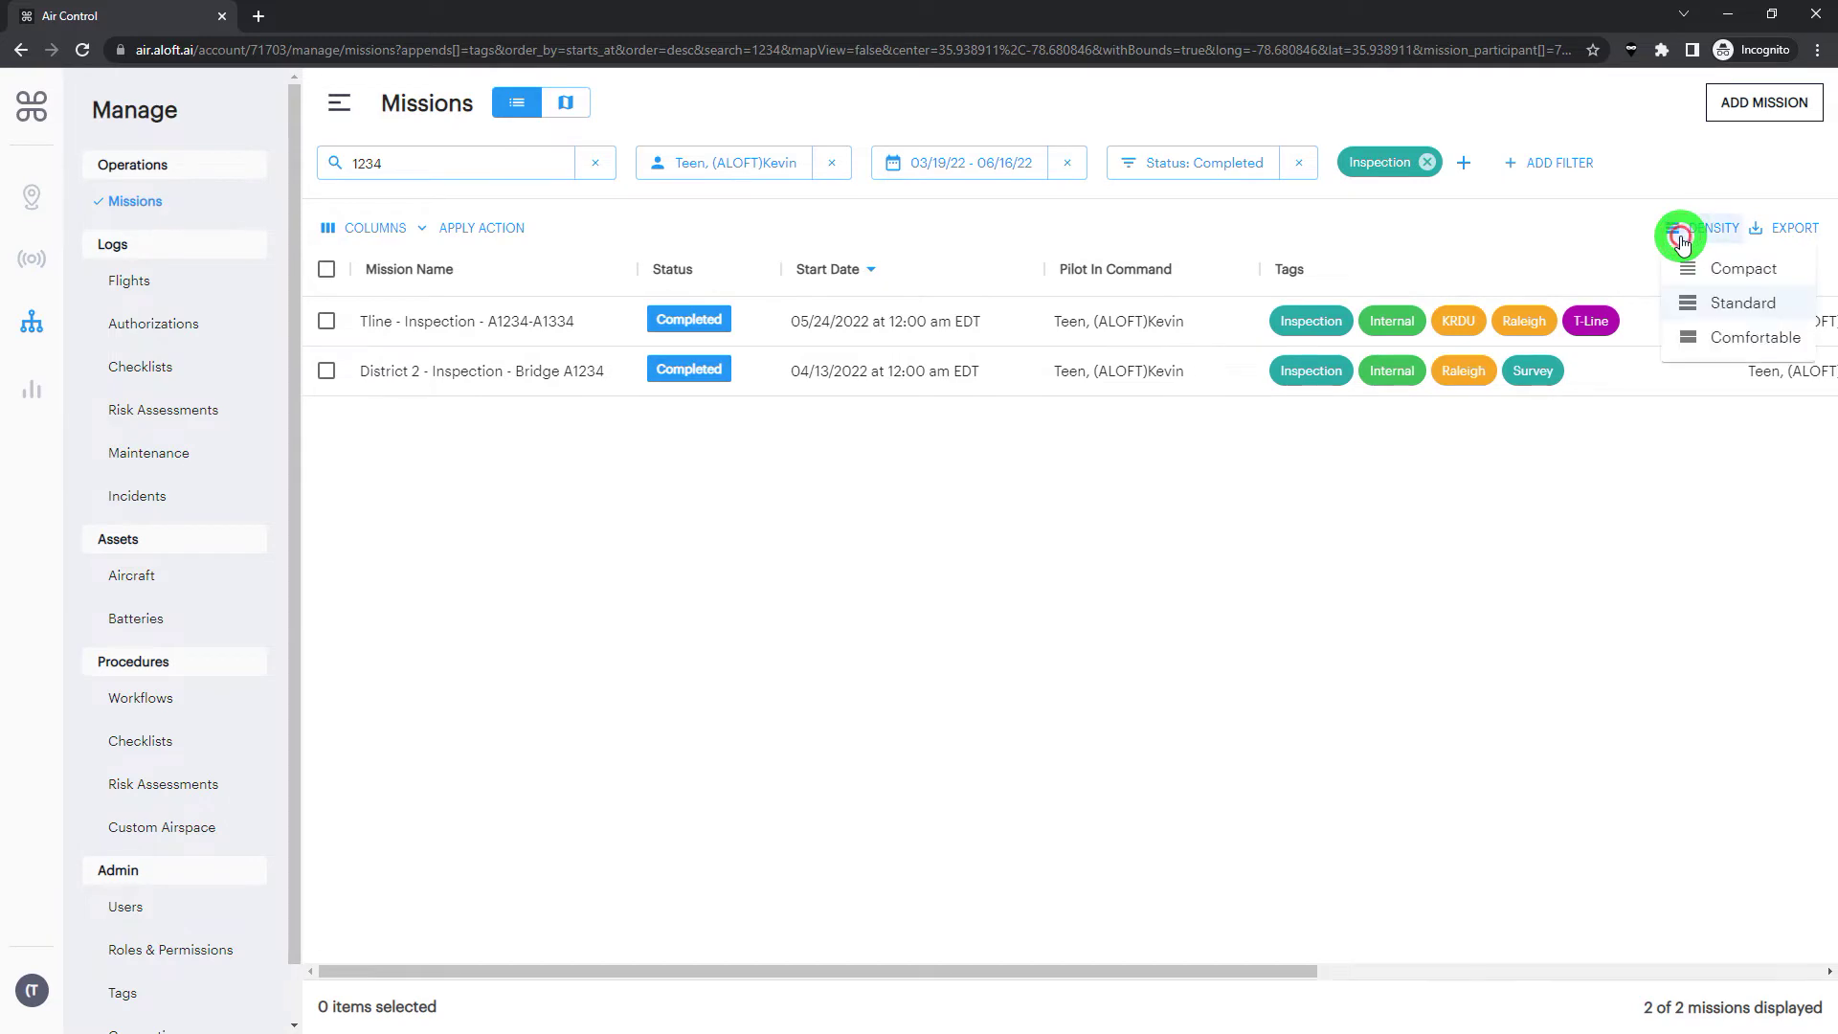
{"action": "left_click", "coordinate": [1699, 268]}
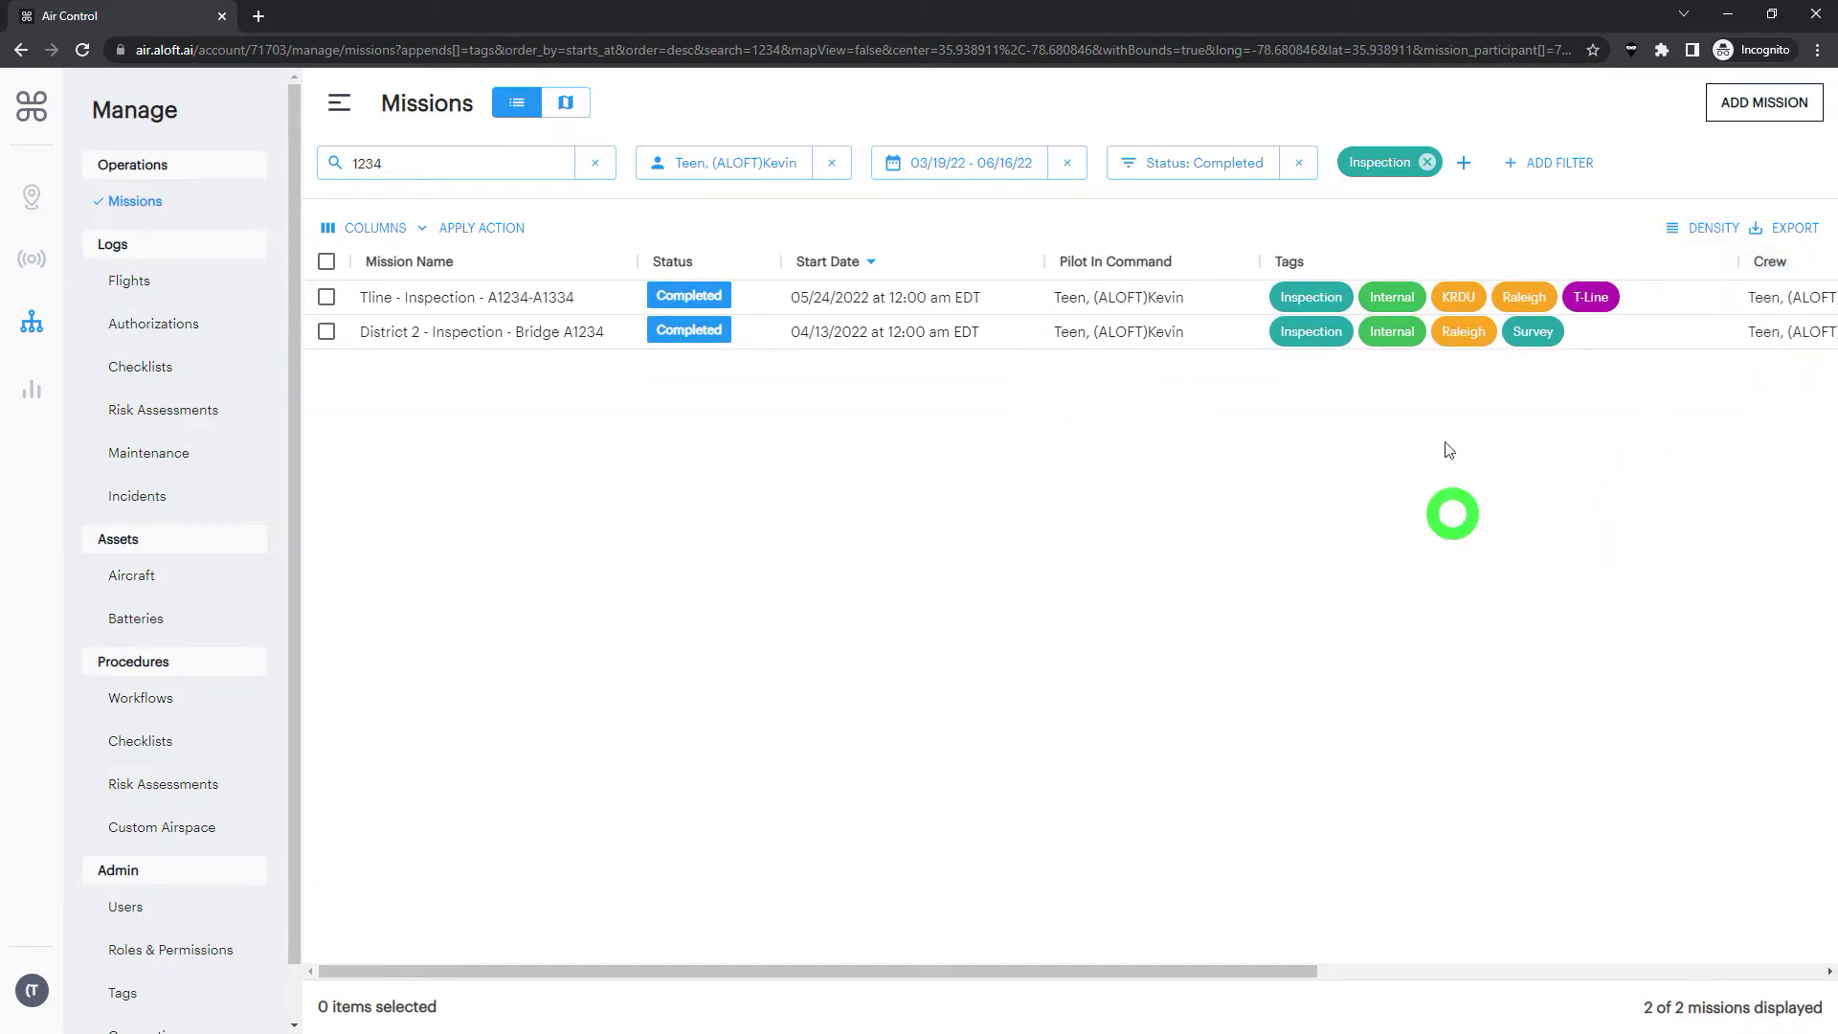
{"action": "left_click", "coordinate": [1698, 235]}
{"action": "left_click", "coordinate": [1693, 332]}
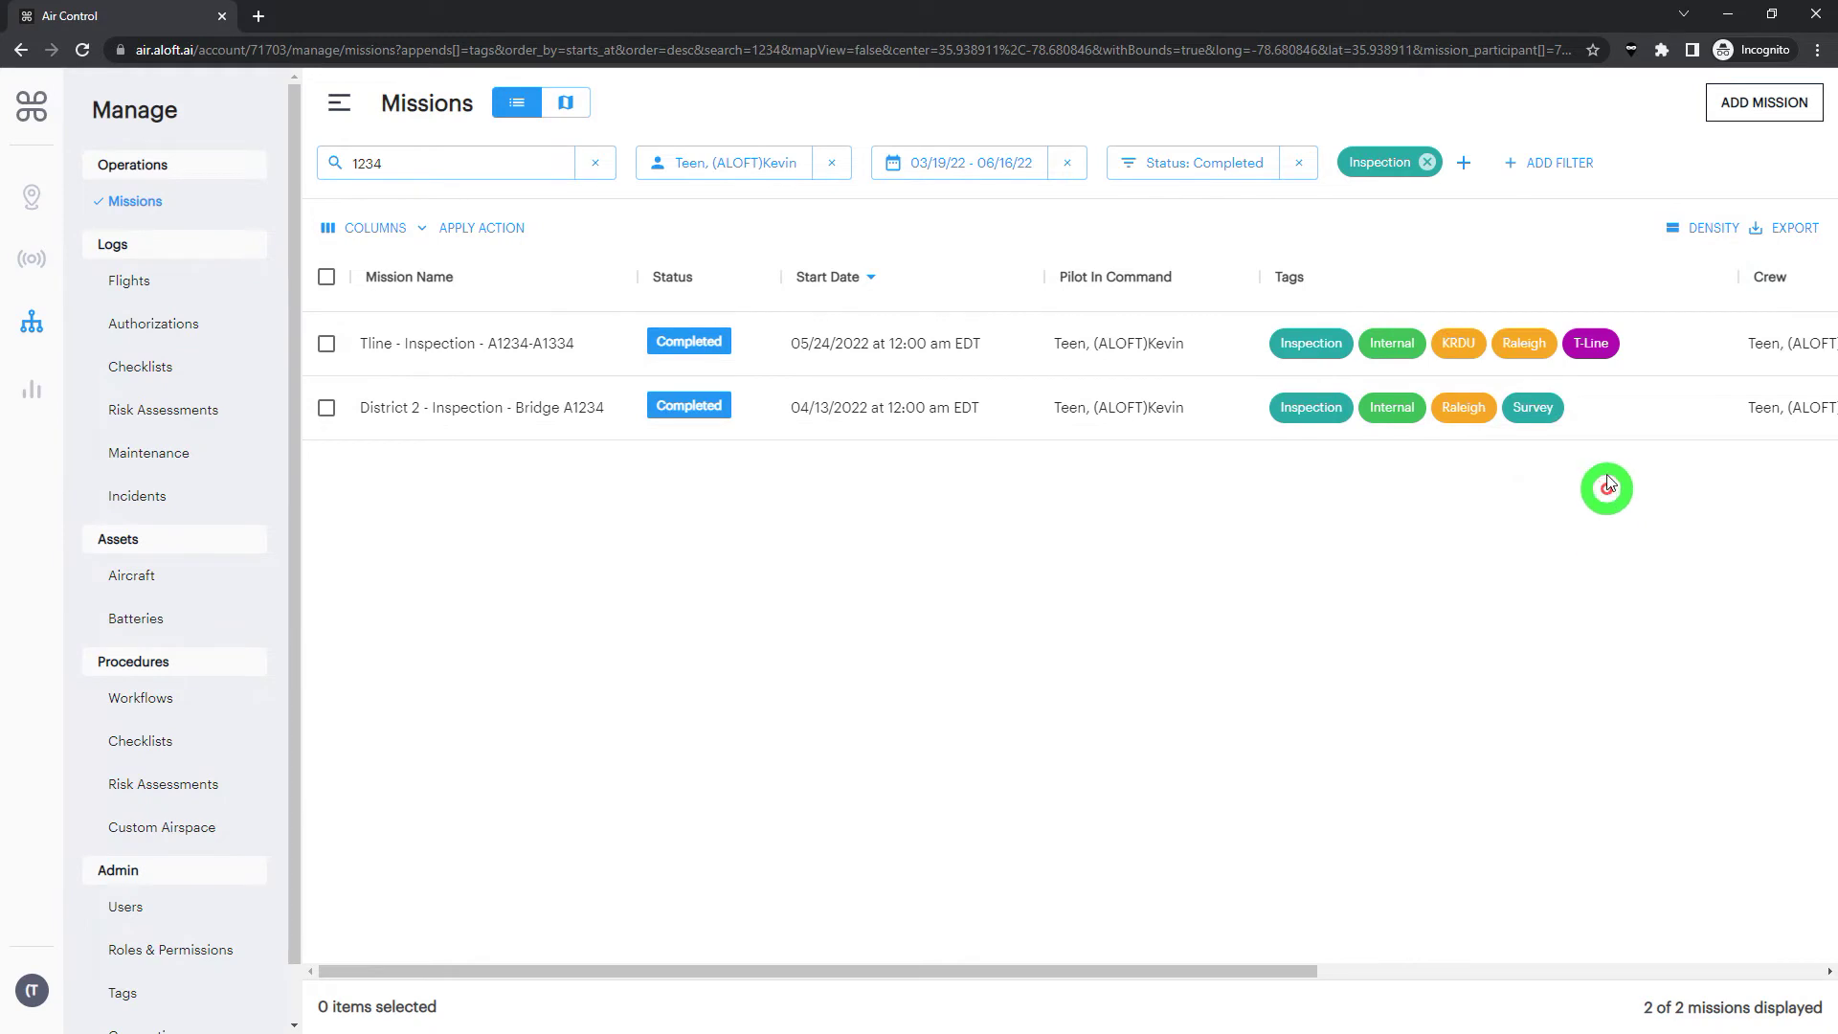
{"action": "left_click", "coordinate": [1687, 239]}
{"action": "left_click", "coordinate": [1687, 300]}
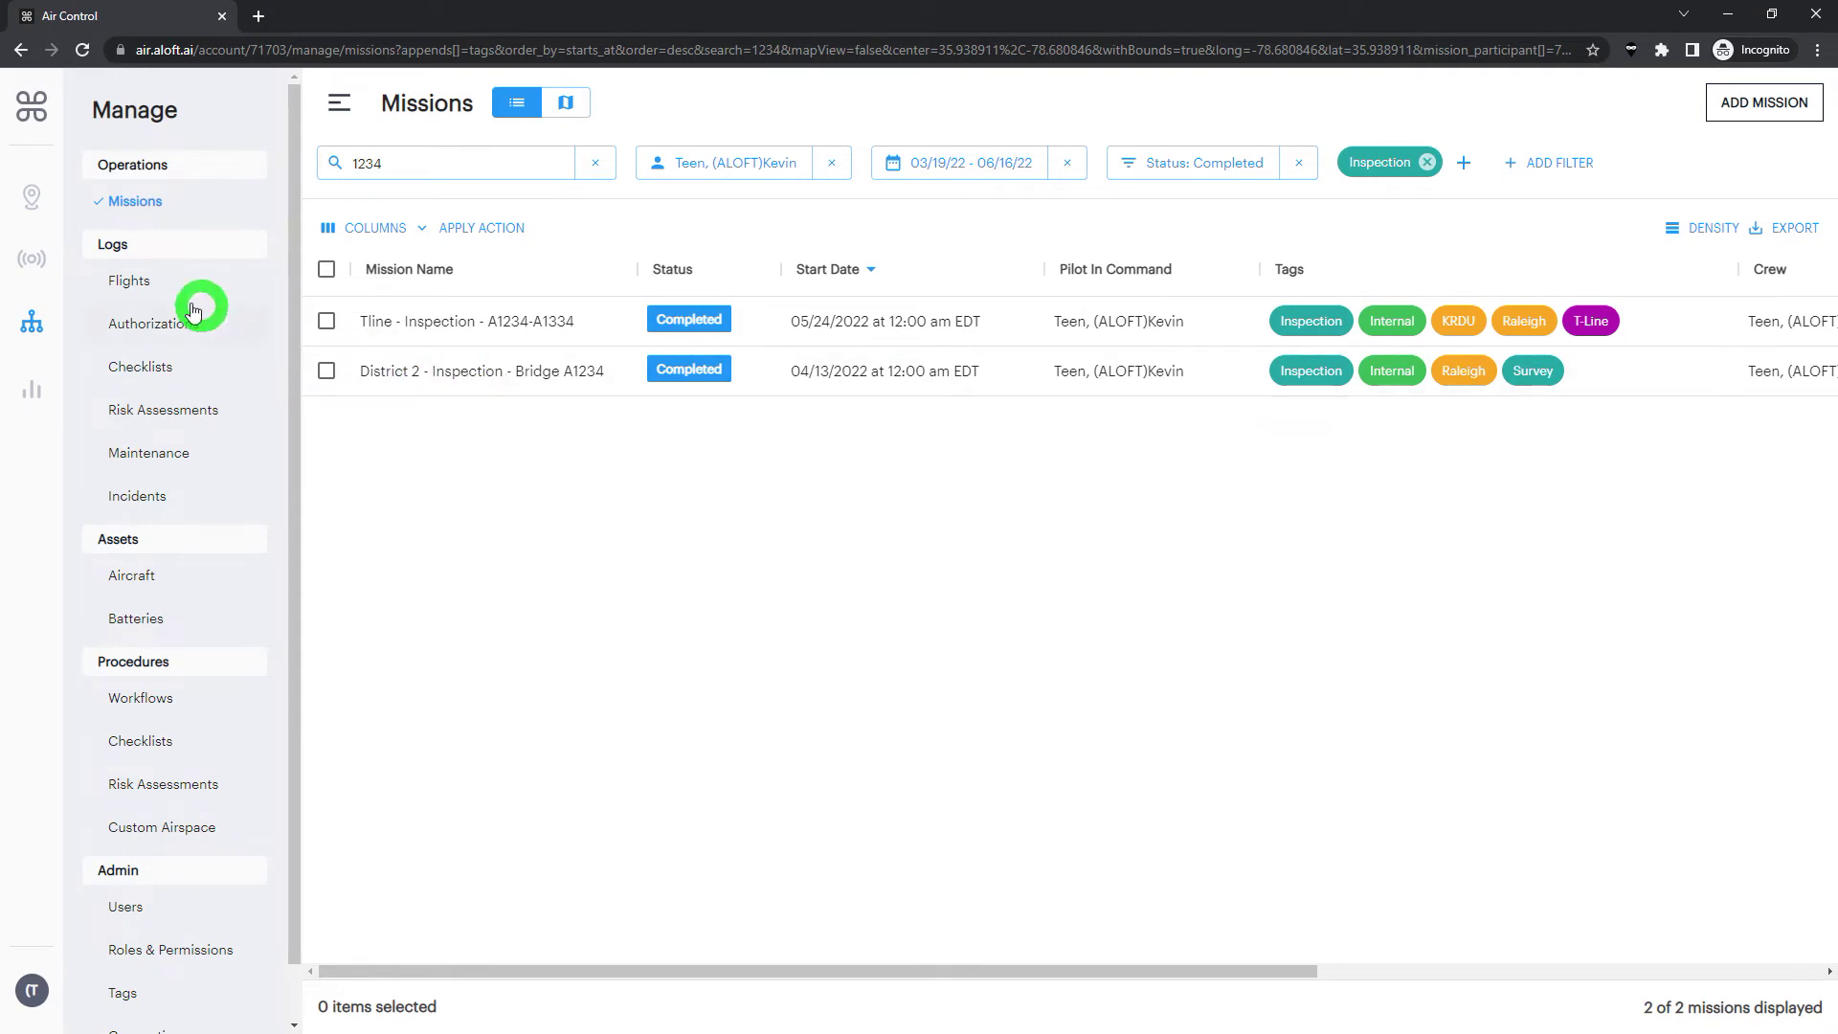
- Go to the Flights log and look over its filter options without adding one
{"action": "left_click", "coordinate": [134, 280]}
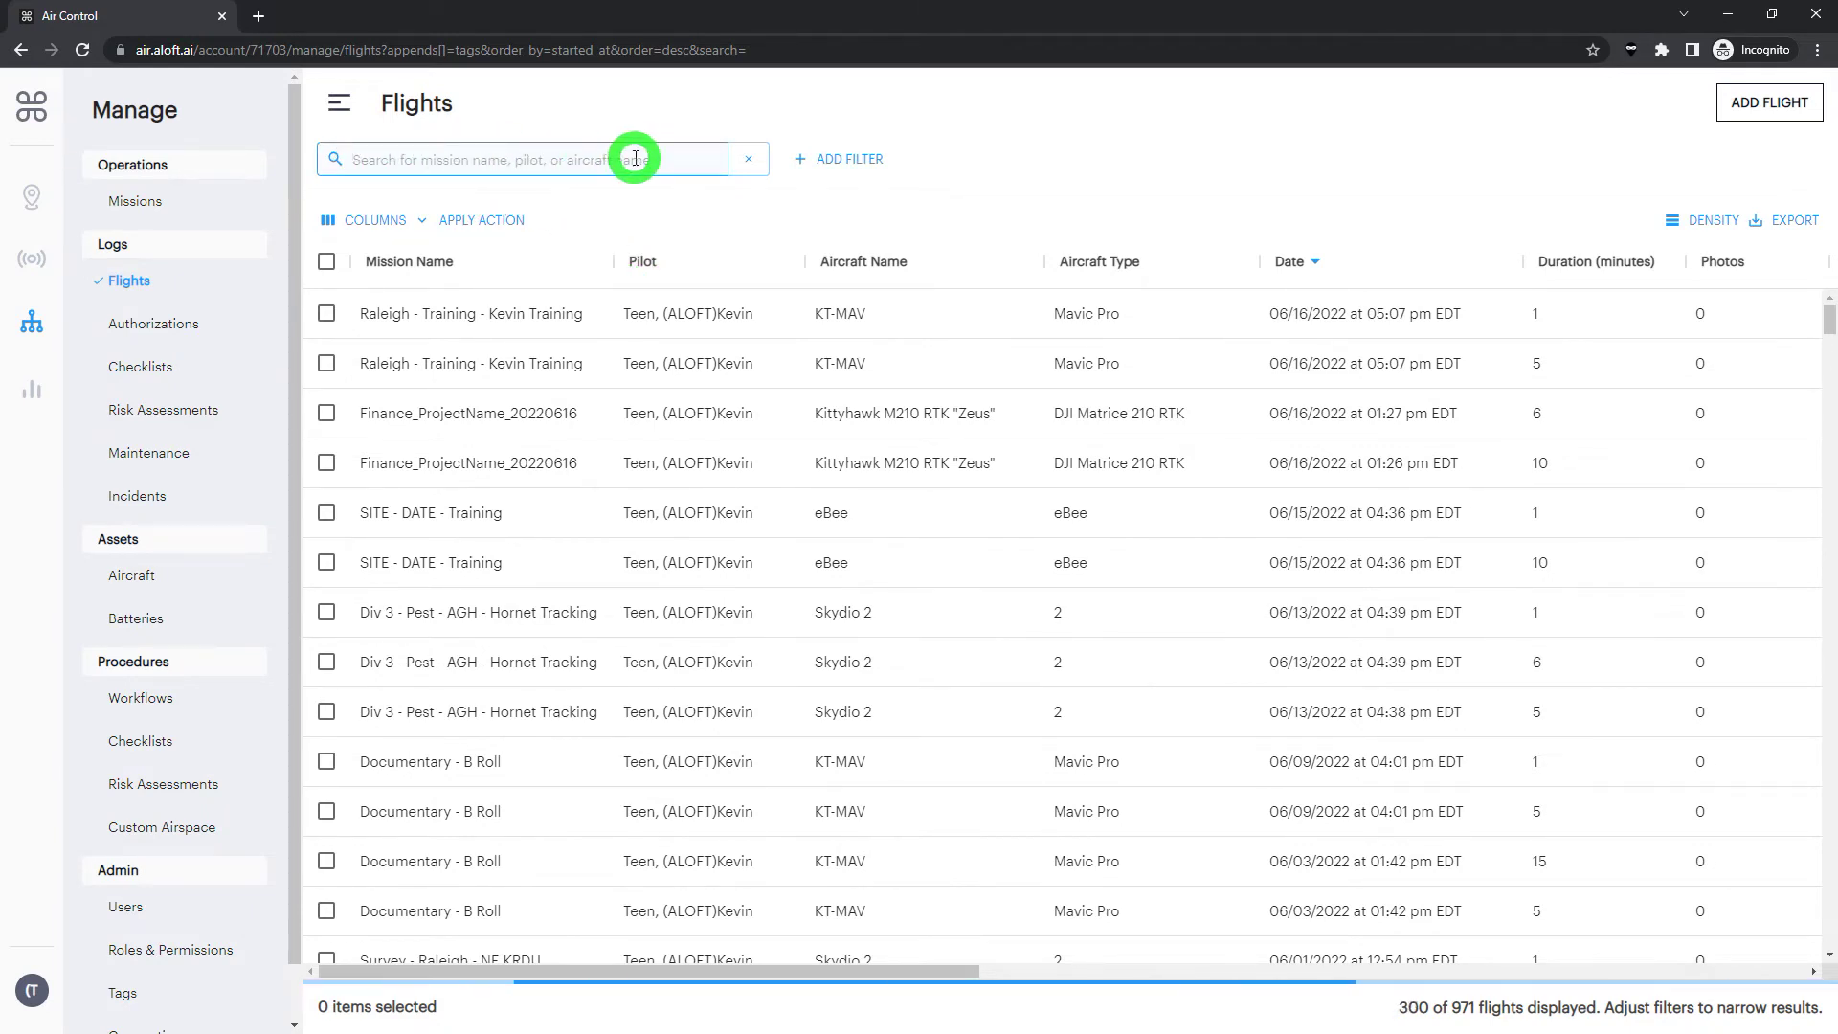
{"action": "left_click", "coordinate": [845, 165]}
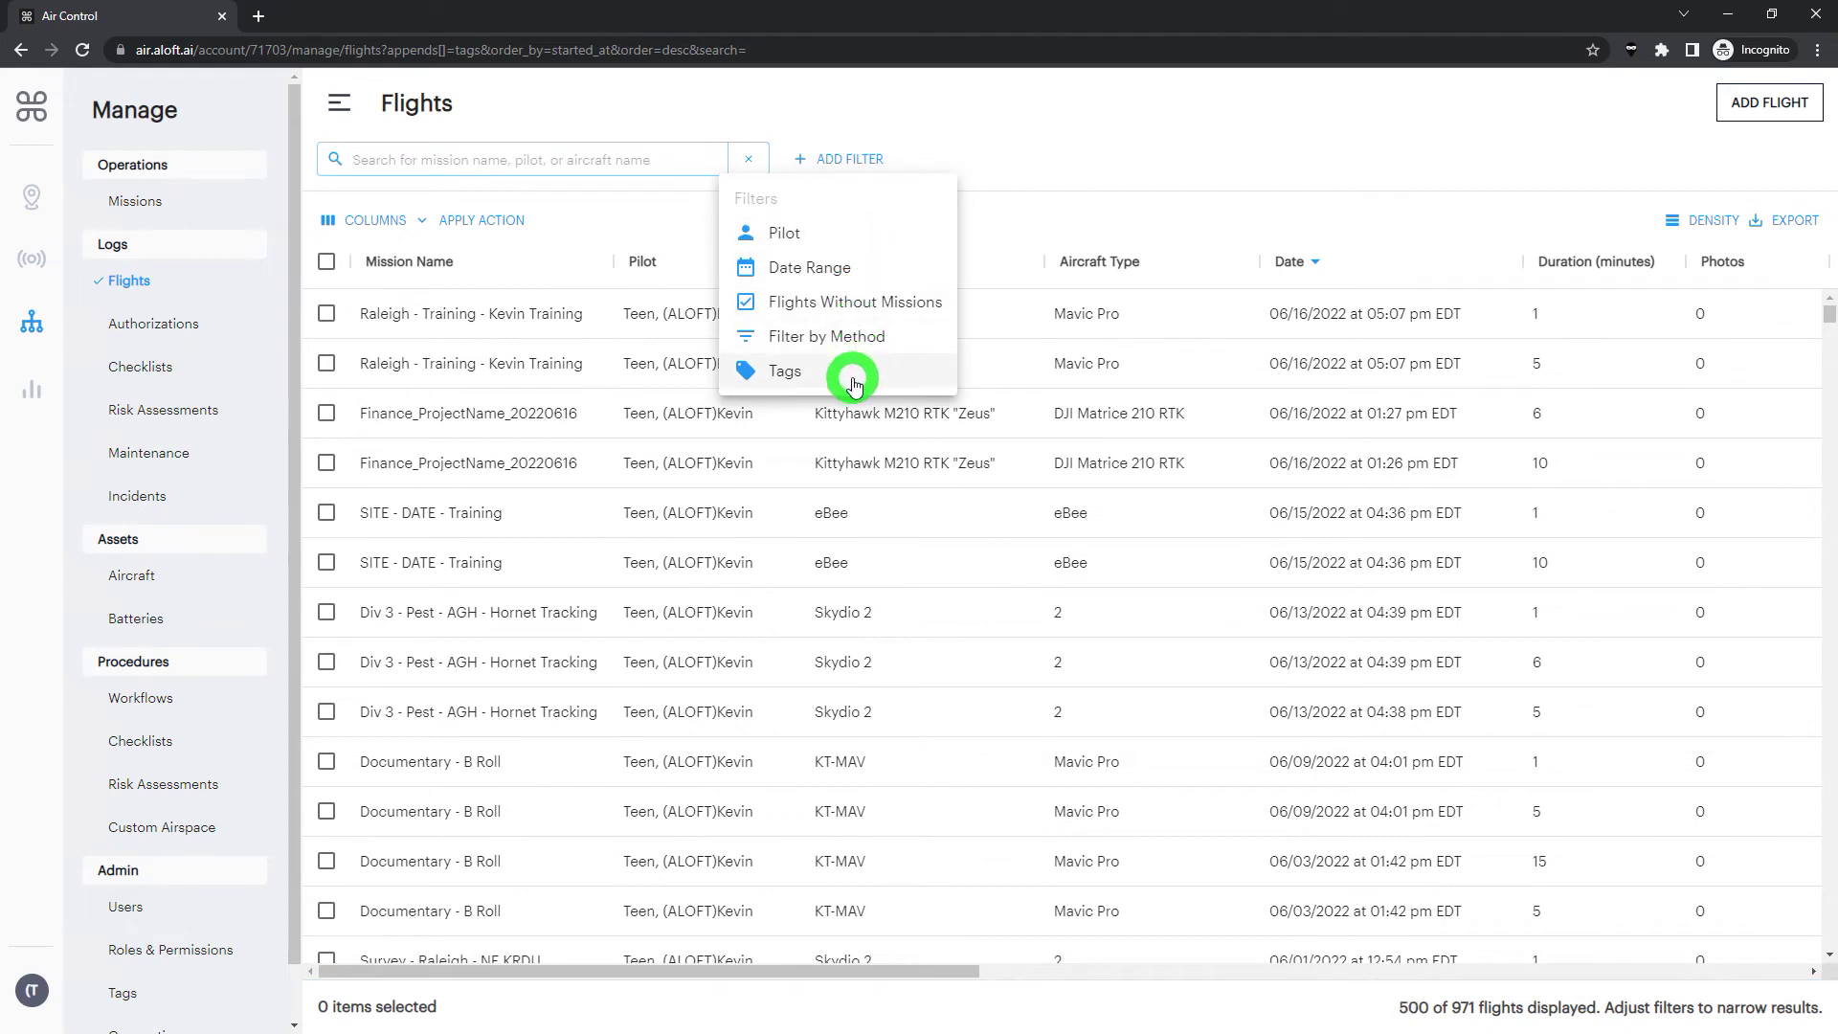
{"action": "left_click", "coordinate": [1146, 169]}
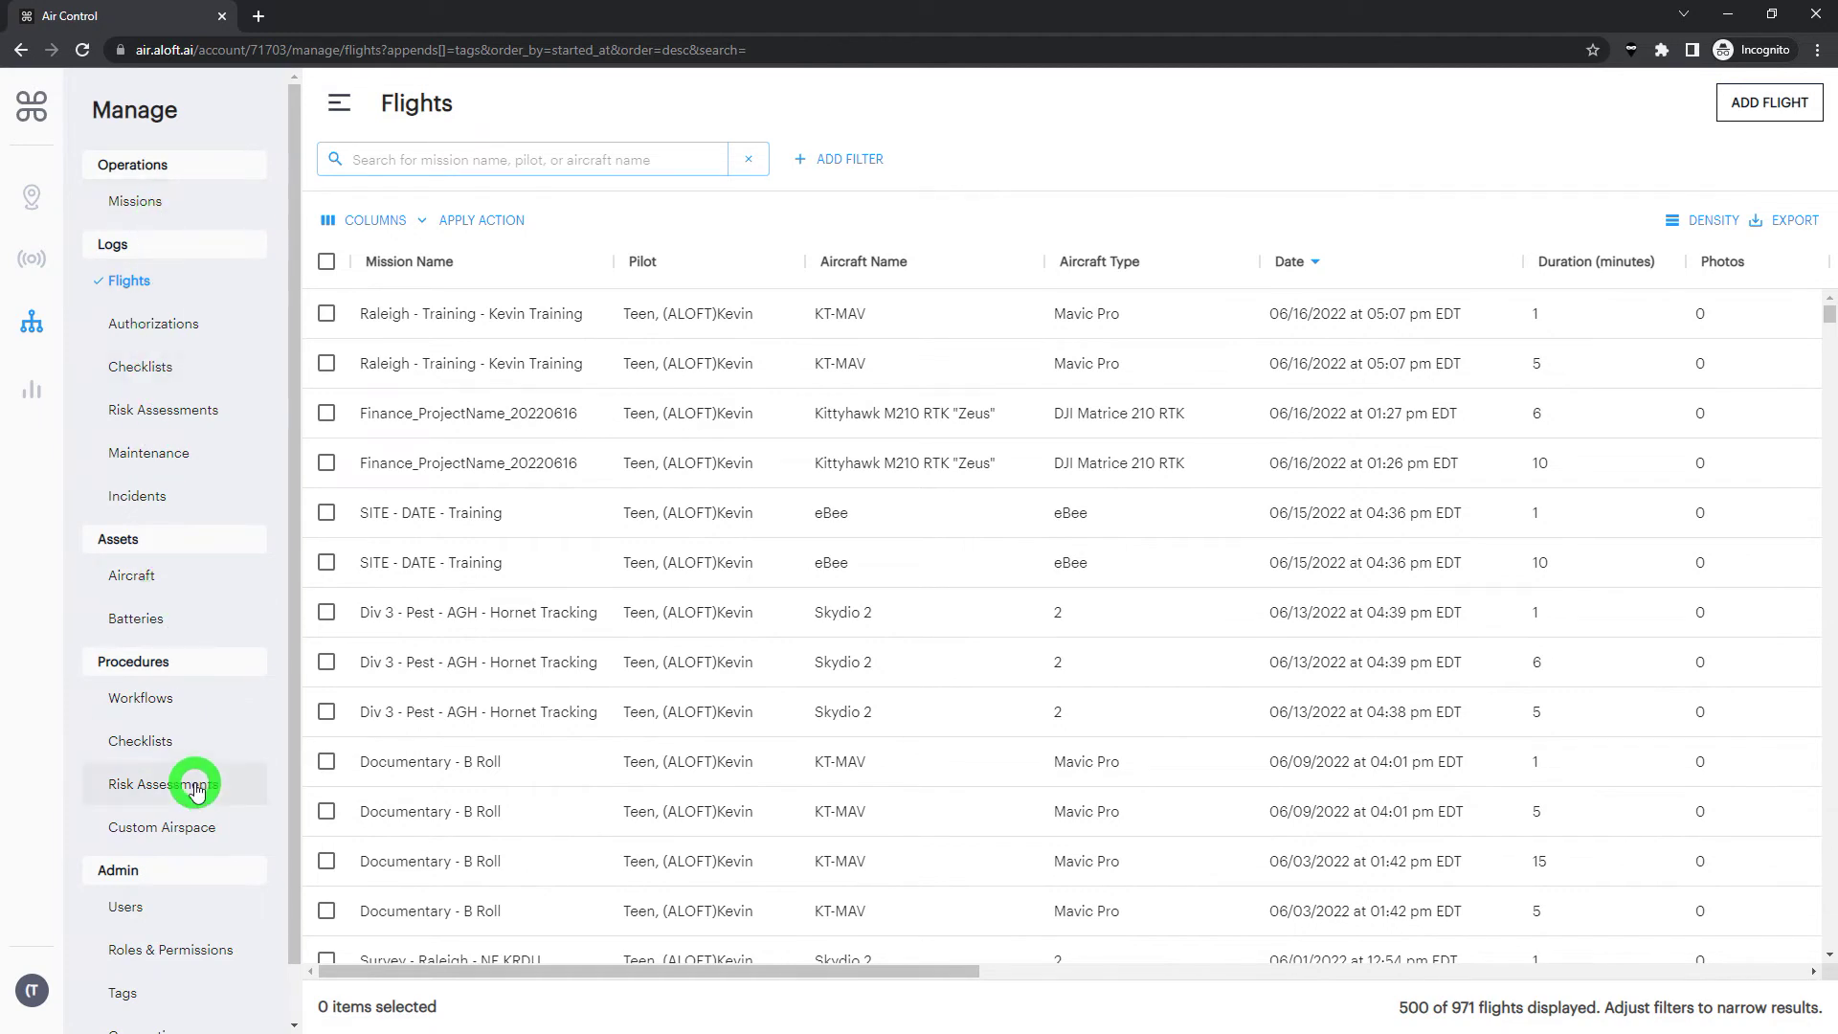
- On Missions, remove the pilot, date-range and Completed filters and clear the 1234 search
{"action": "left_click", "coordinate": [130, 196]}
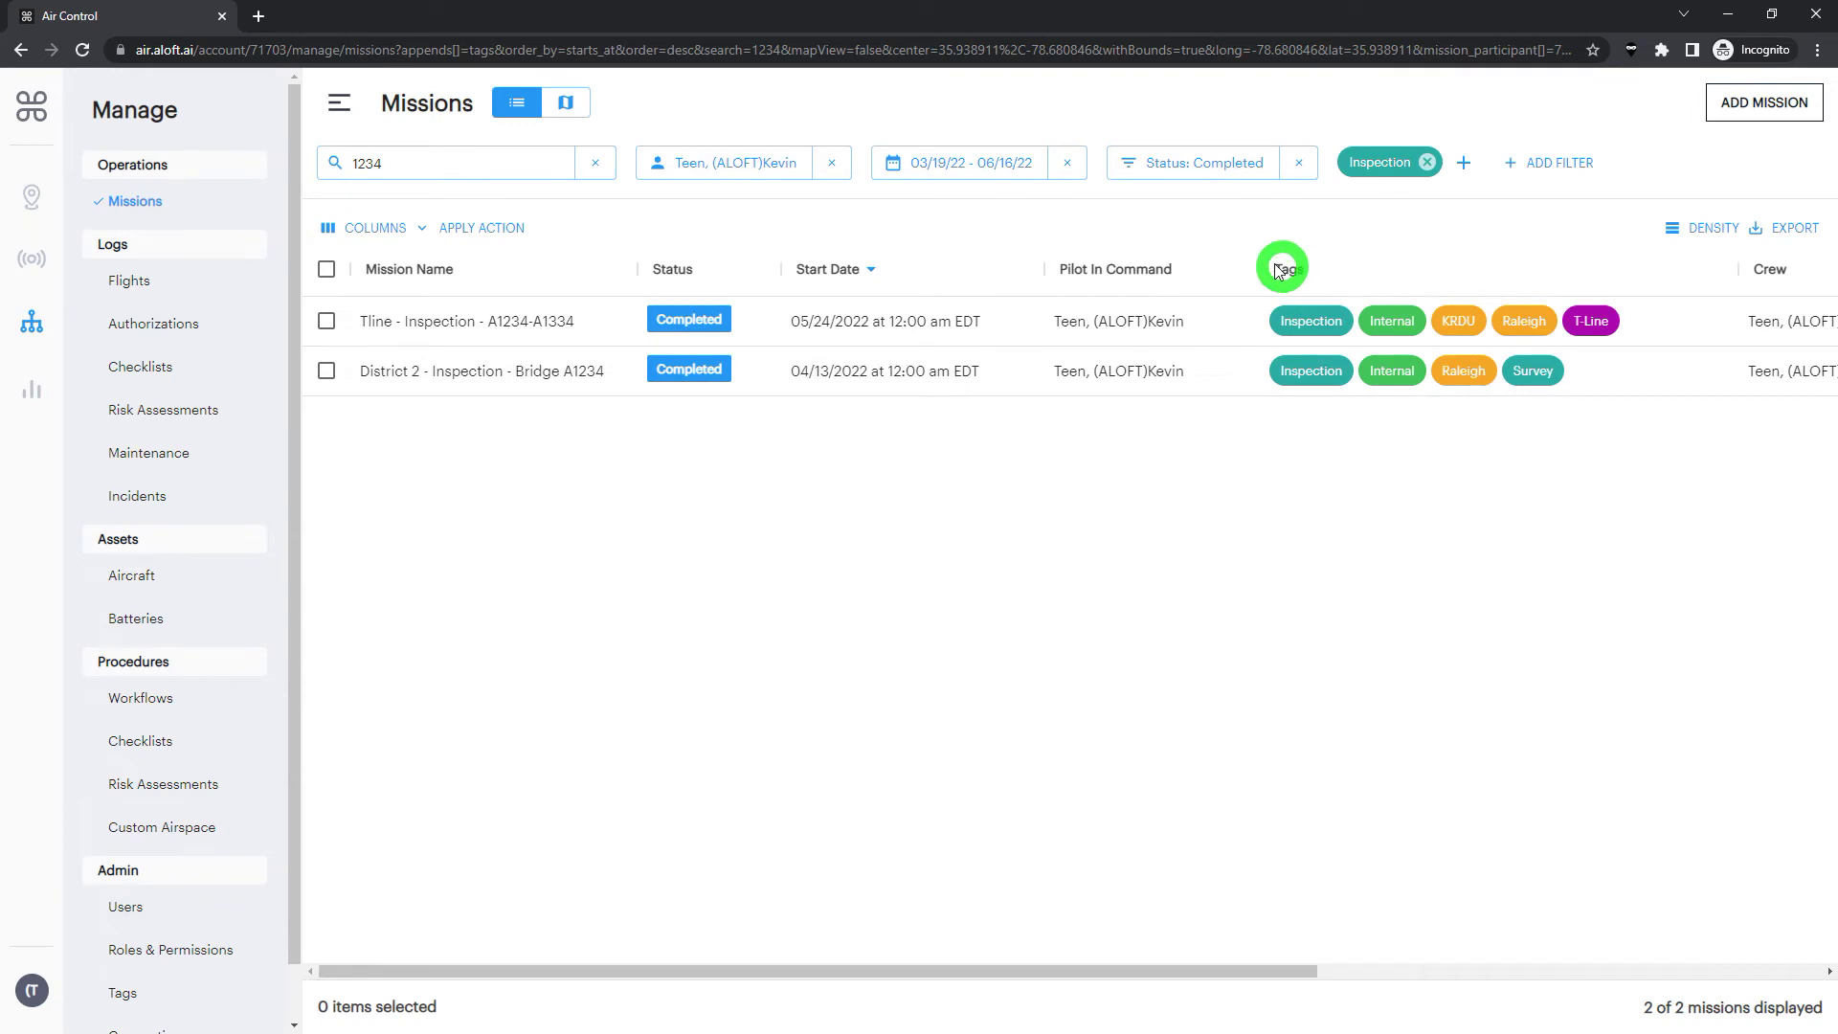
{"action": "left_click", "coordinate": [831, 163]}
{"action": "left_click", "coordinate": [831, 163]}
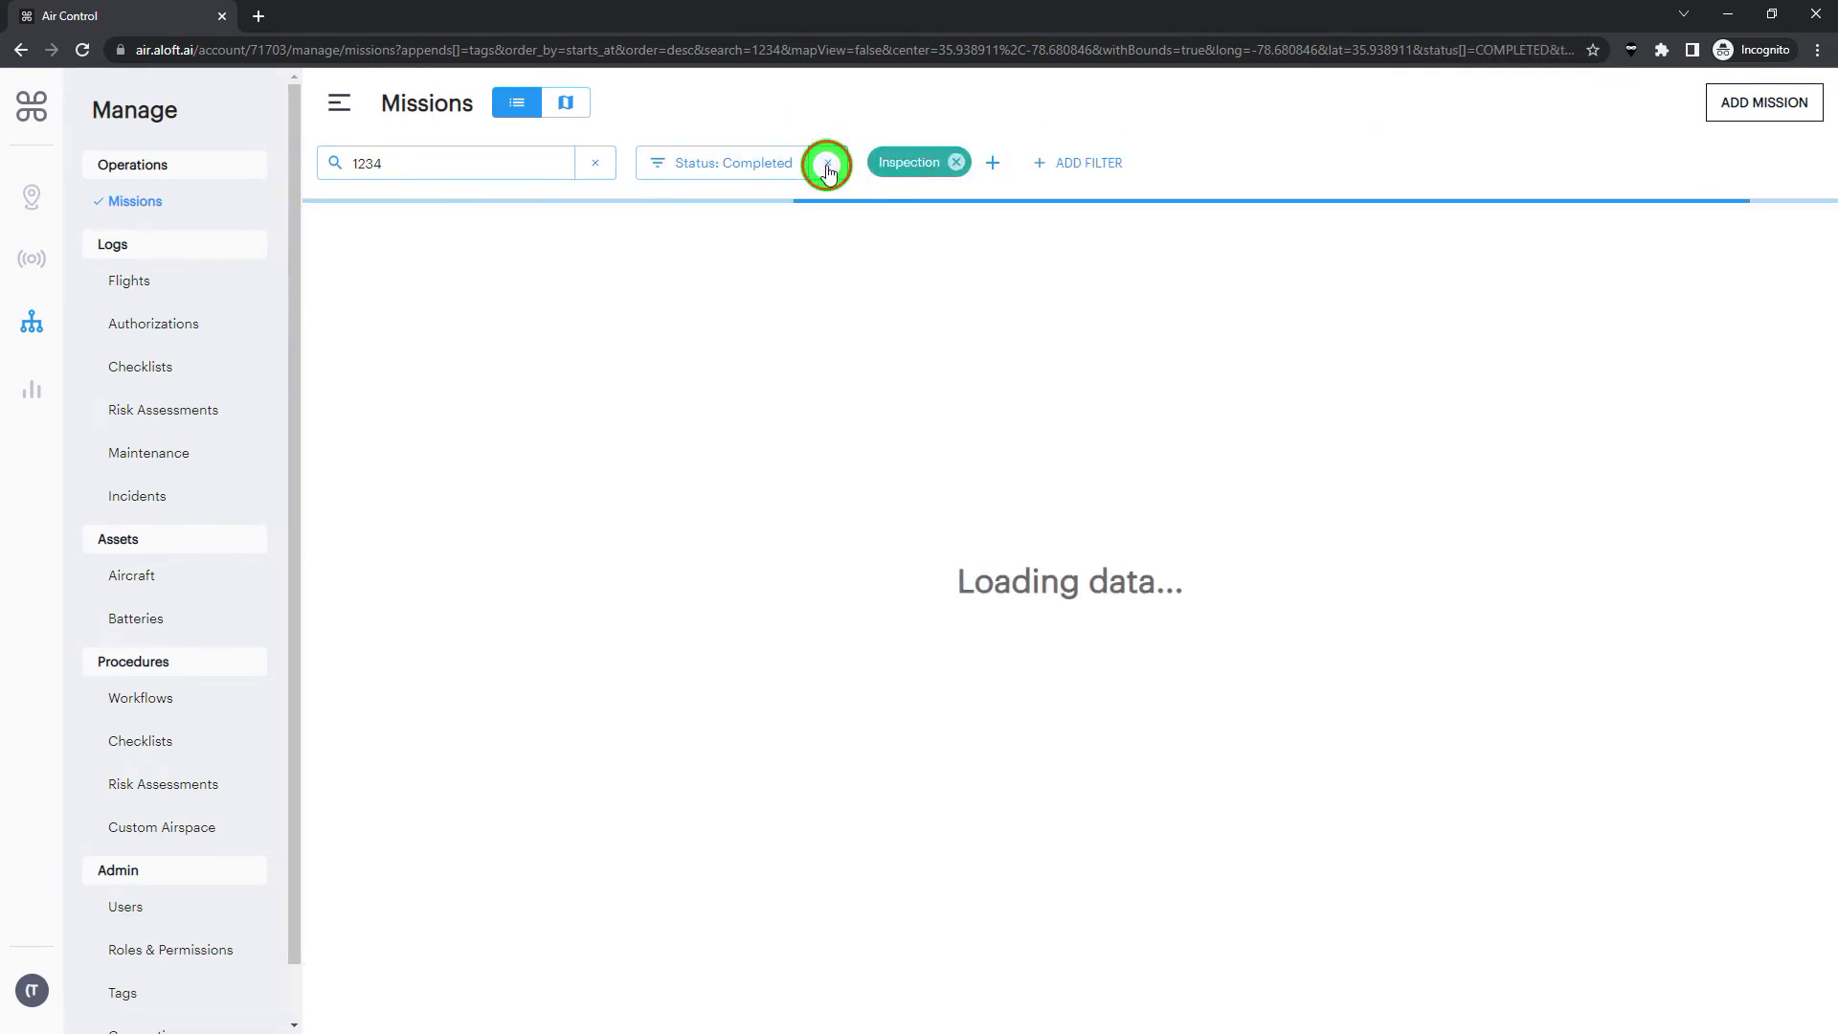
{"action": "left_click", "coordinate": [828, 164]}
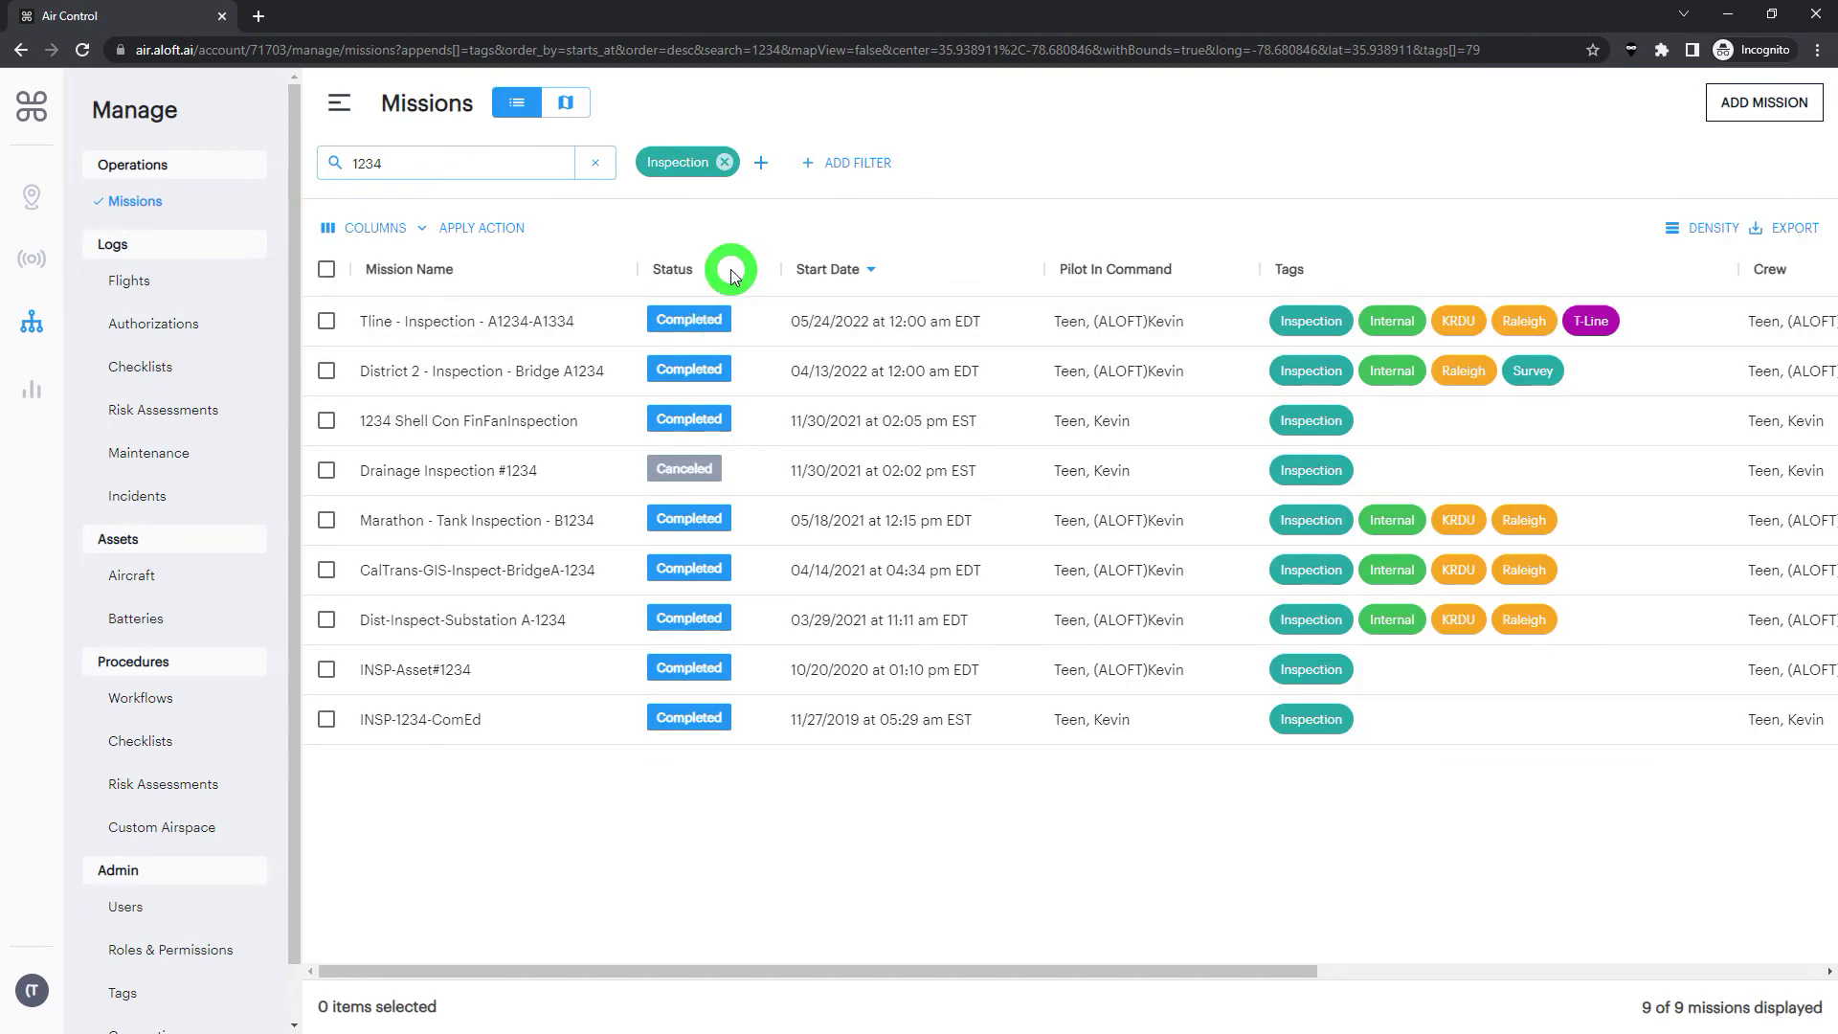
{"action": "left_click", "coordinate": [726, 490]}
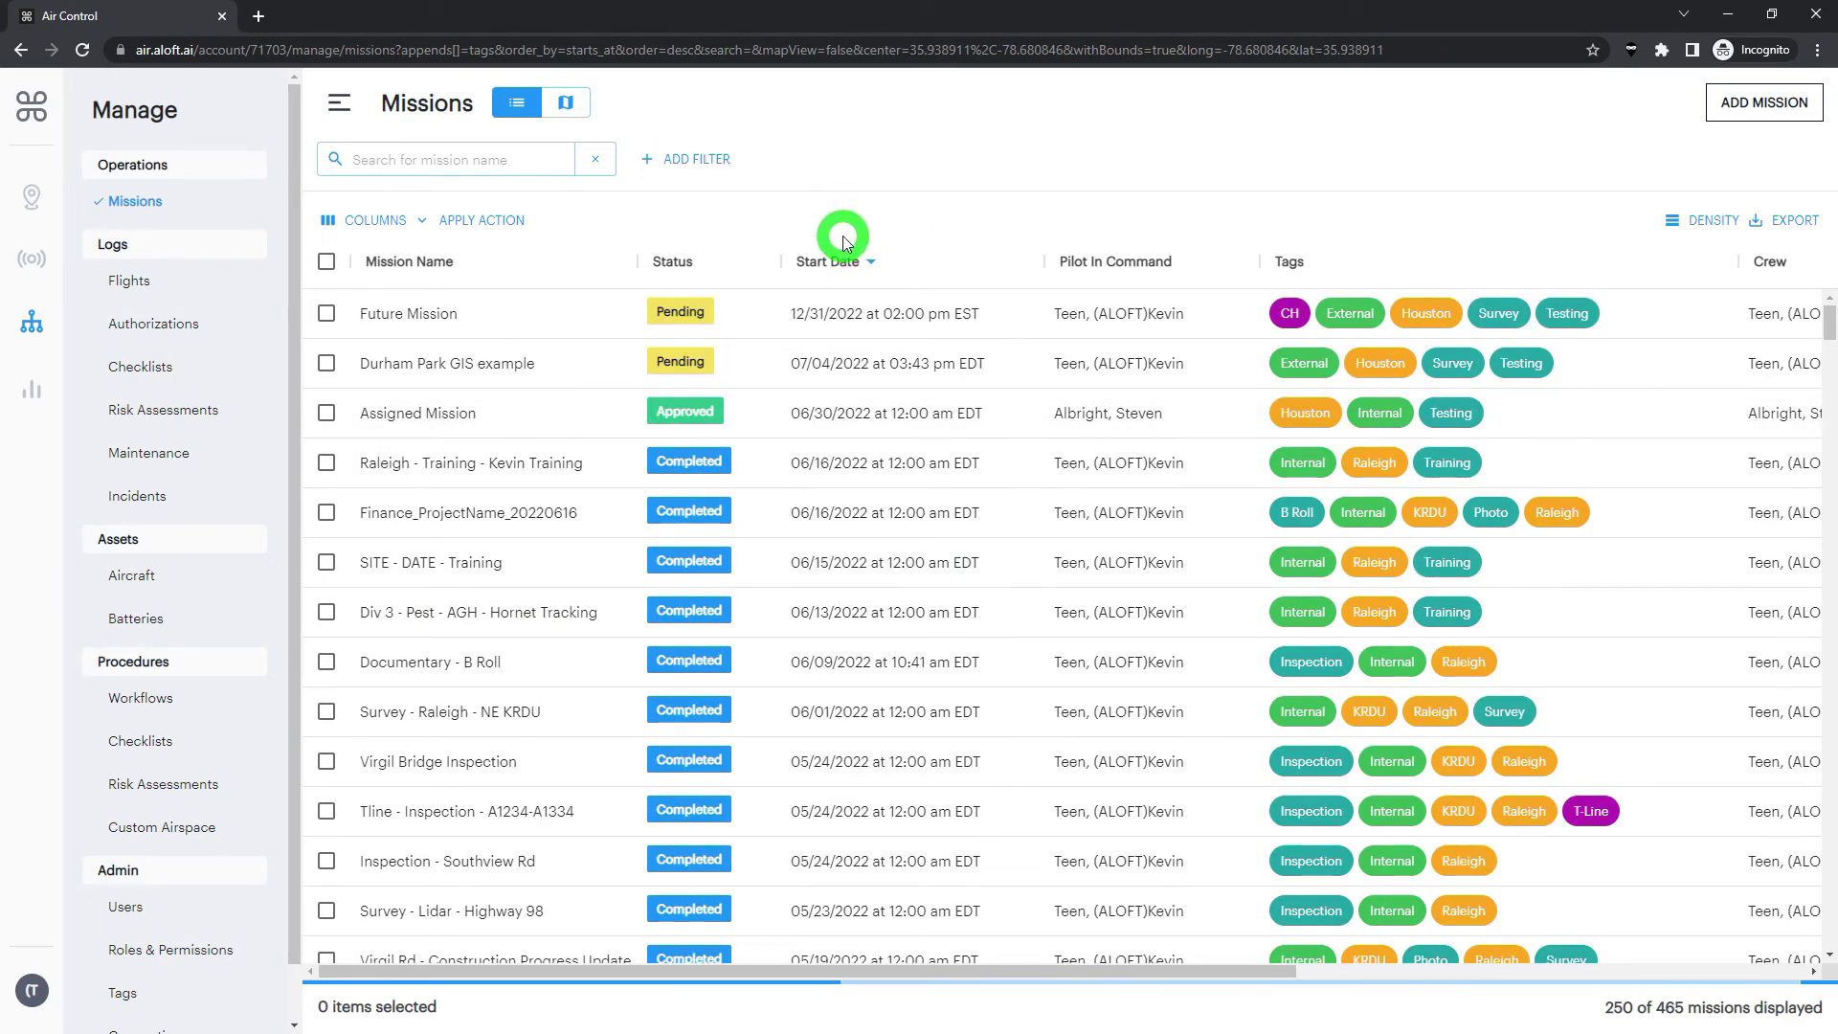
- Filter the missions by the Raleigh tag (84 missions), then remove that filter
{"action": "left_click", "coordinate": [686, 156]}
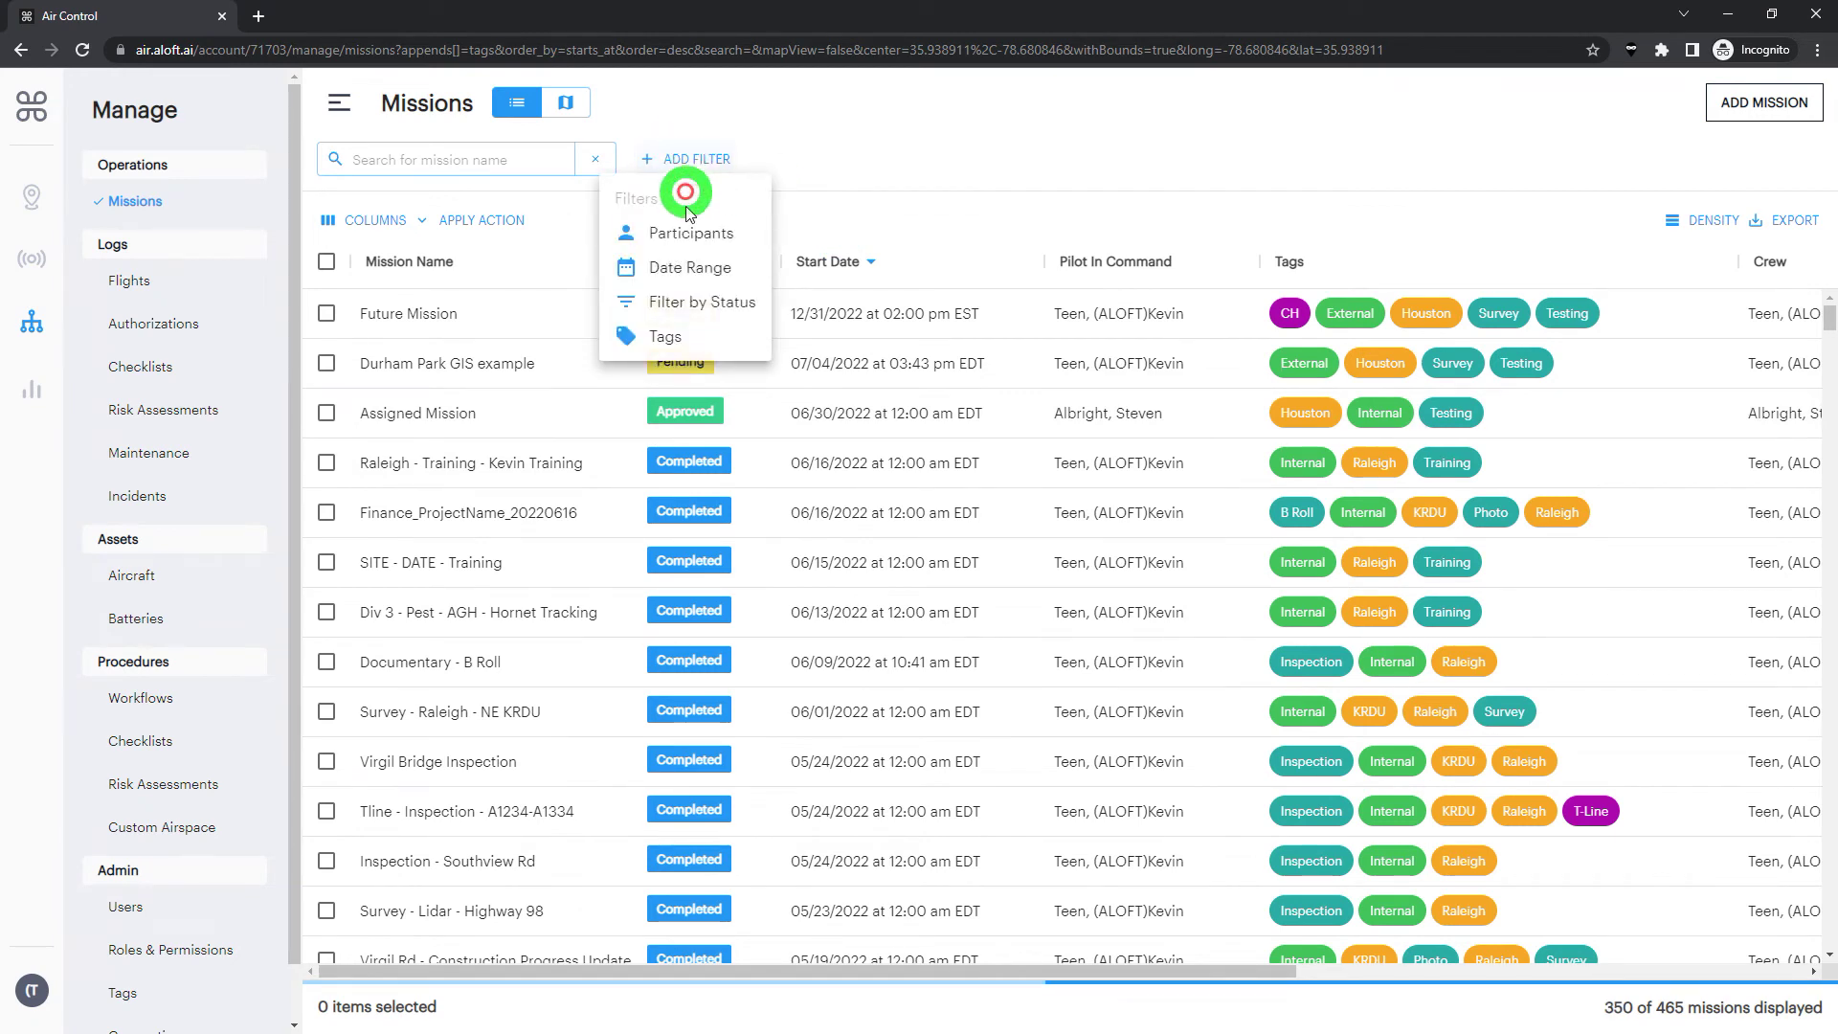
{"action": "left_click", "coordinate": [667, 338]}
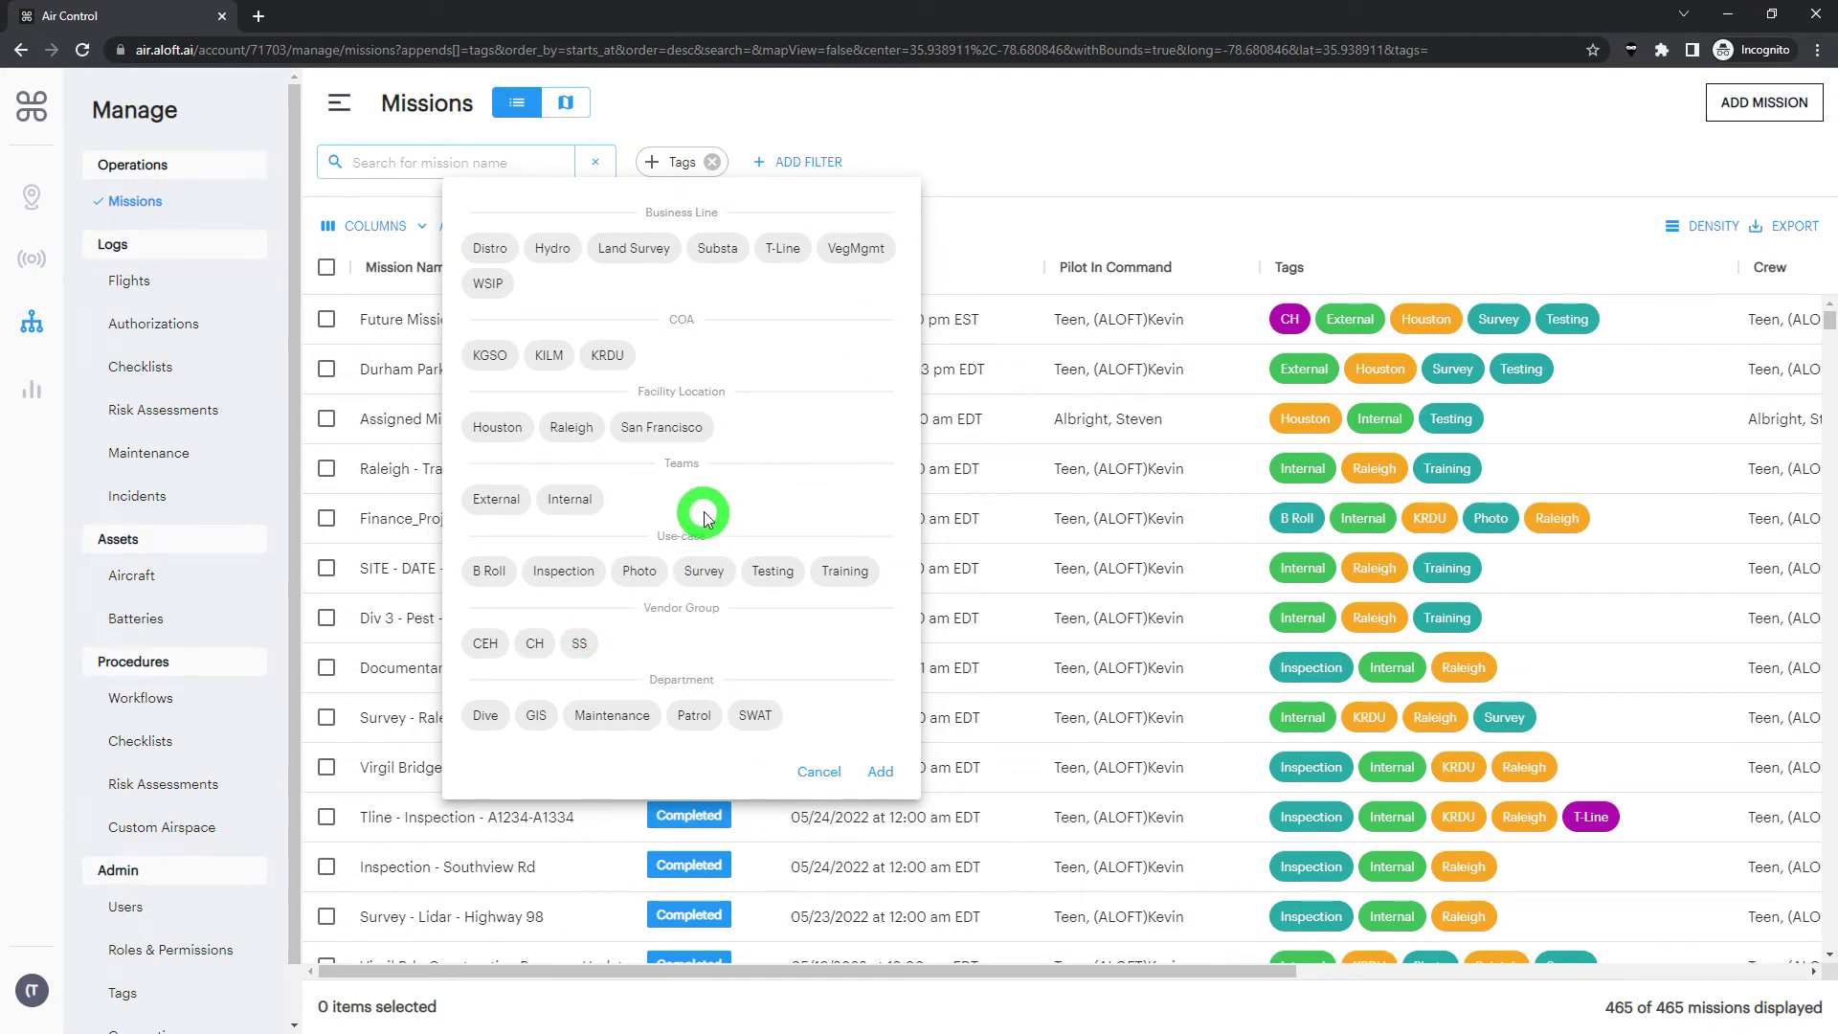
{"action": "left_click", "coordinate": [571, 427]}
{"action": "left_click", "coordinate": [882, 773]}
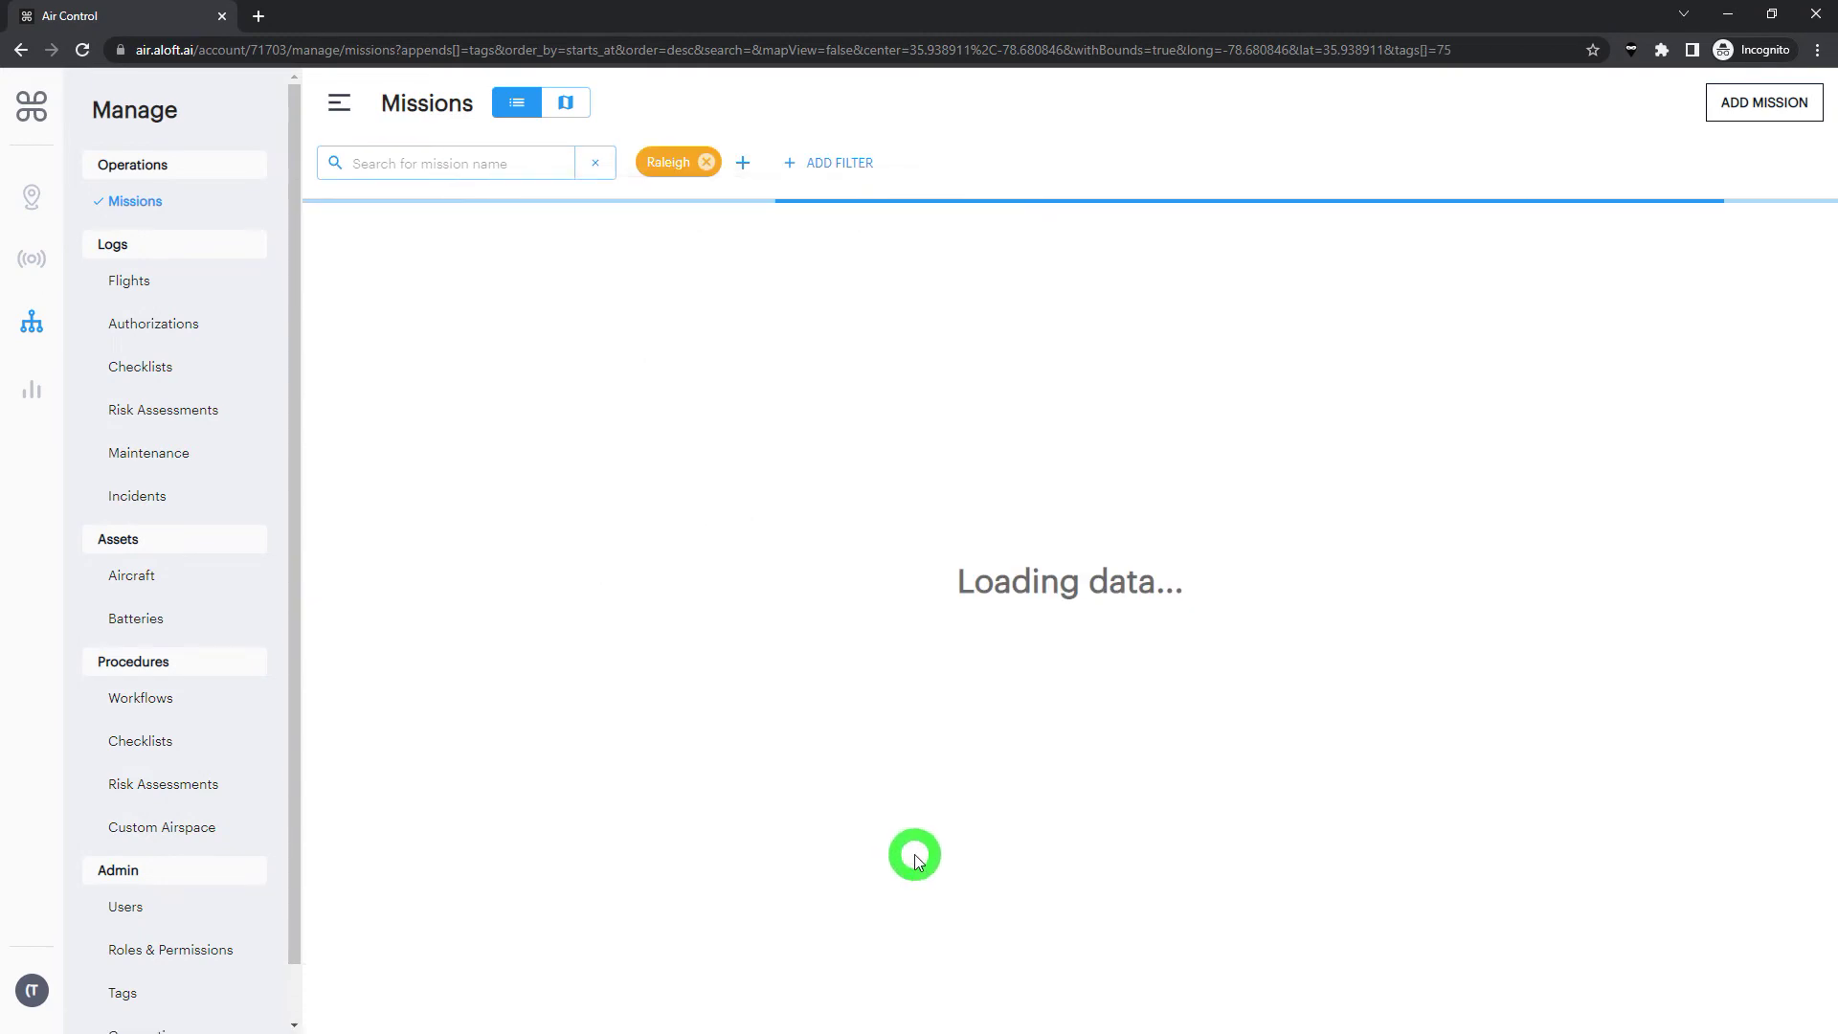
{"action": "left_click", "coordinate": [706, 168]}
- Apply an Inspection tag filter (95 missions), then remove it
{"action": "left_click", "coordinate": [677, 158]}
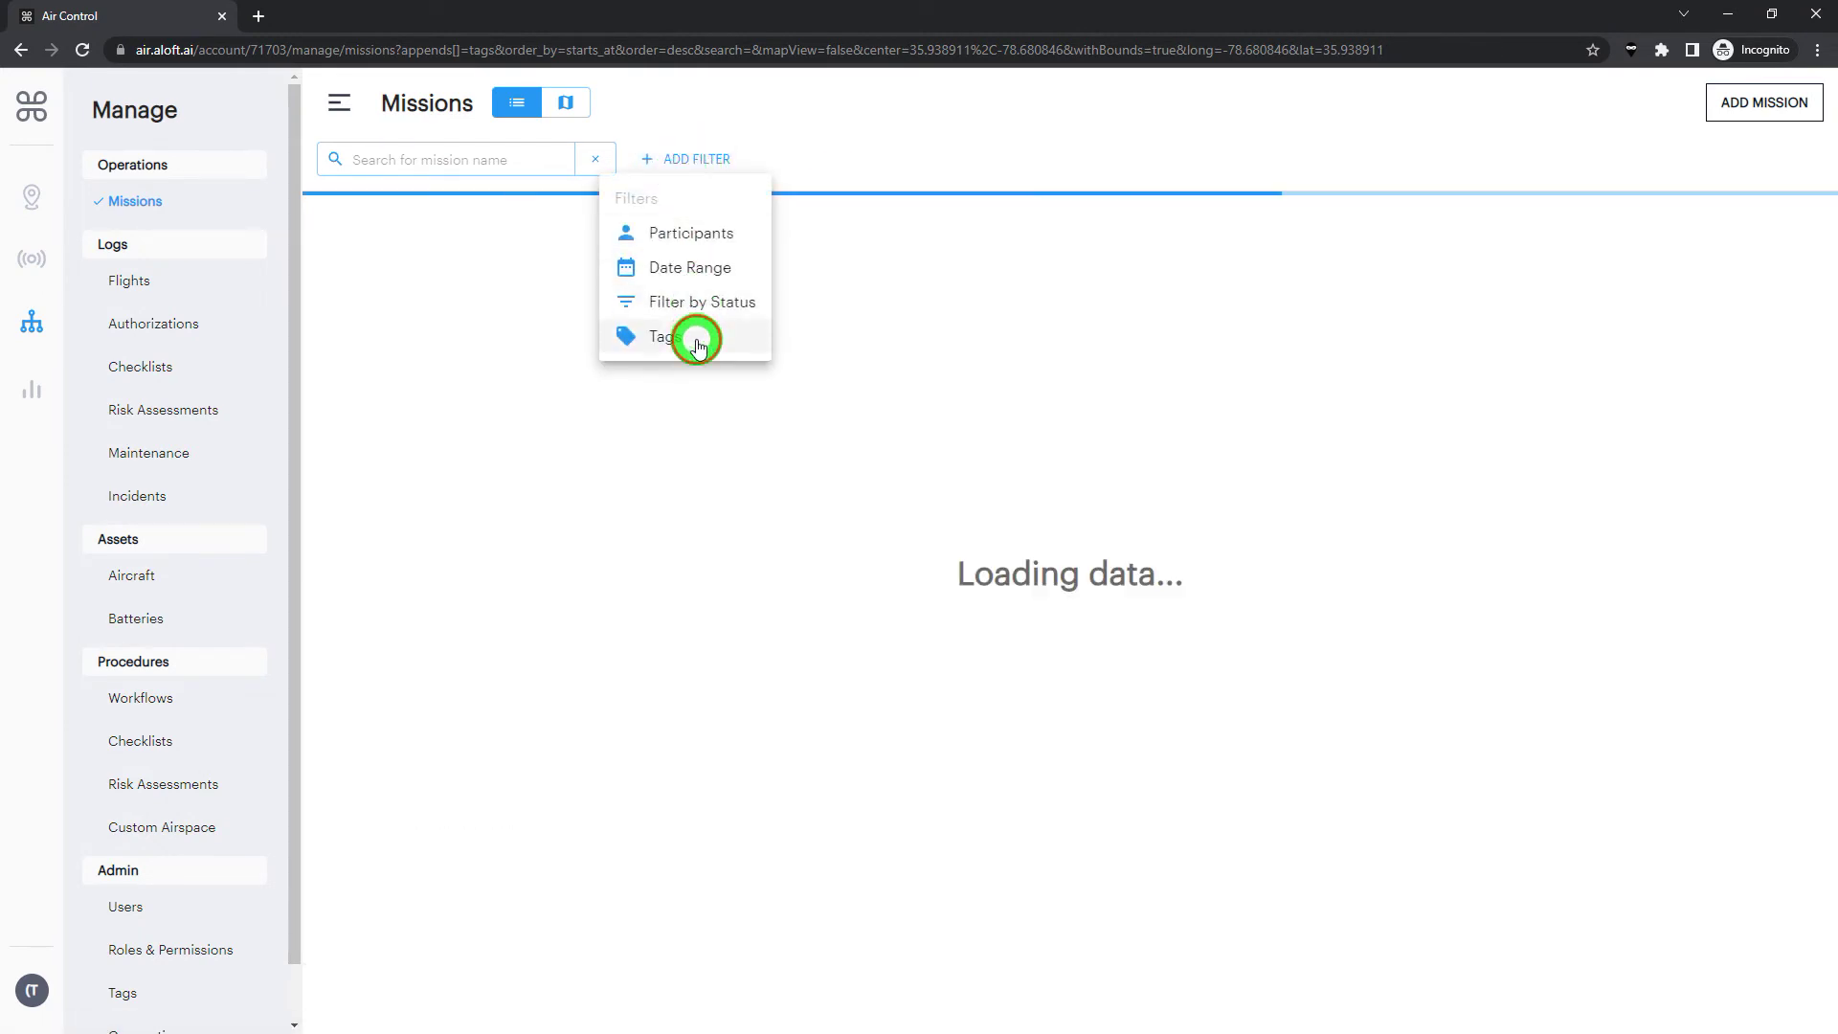
{"action": "left_click", "coordinate": [693, 336]}
{"action": "left_click", "coordinate": [563, 571]}
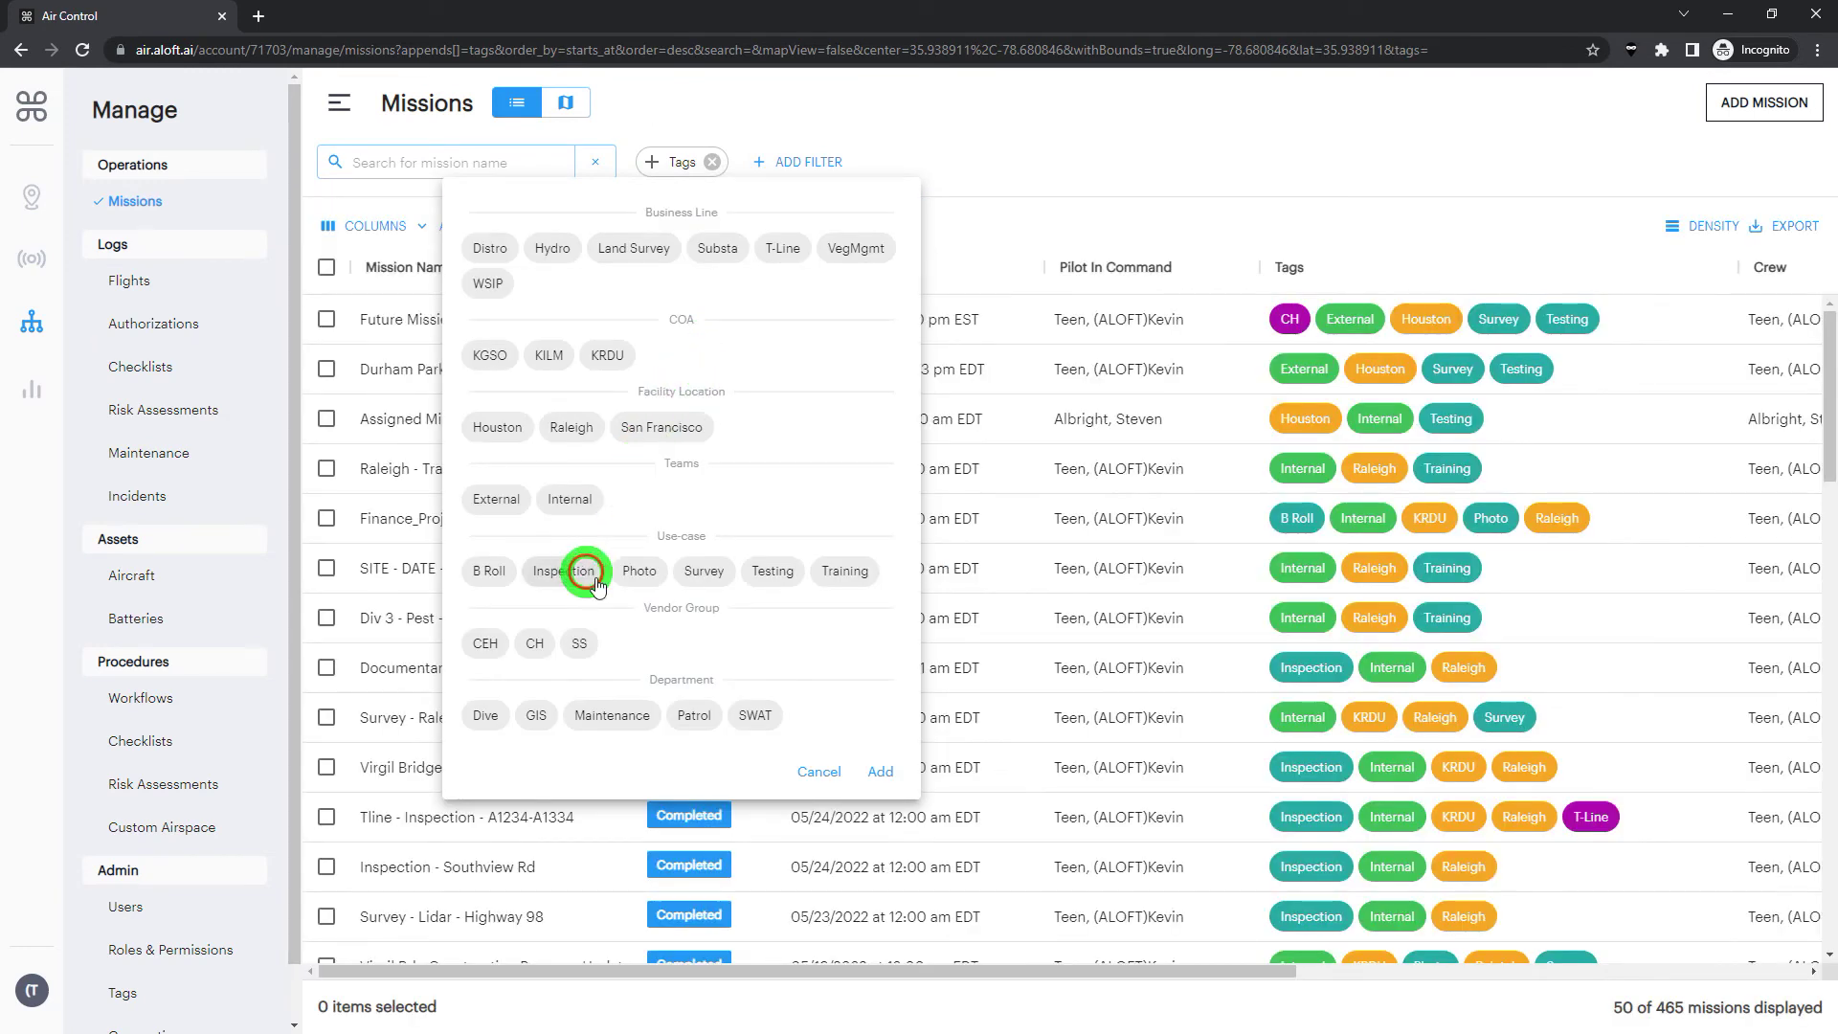
{"action": "left_click", "coordinate": [879, 771]}
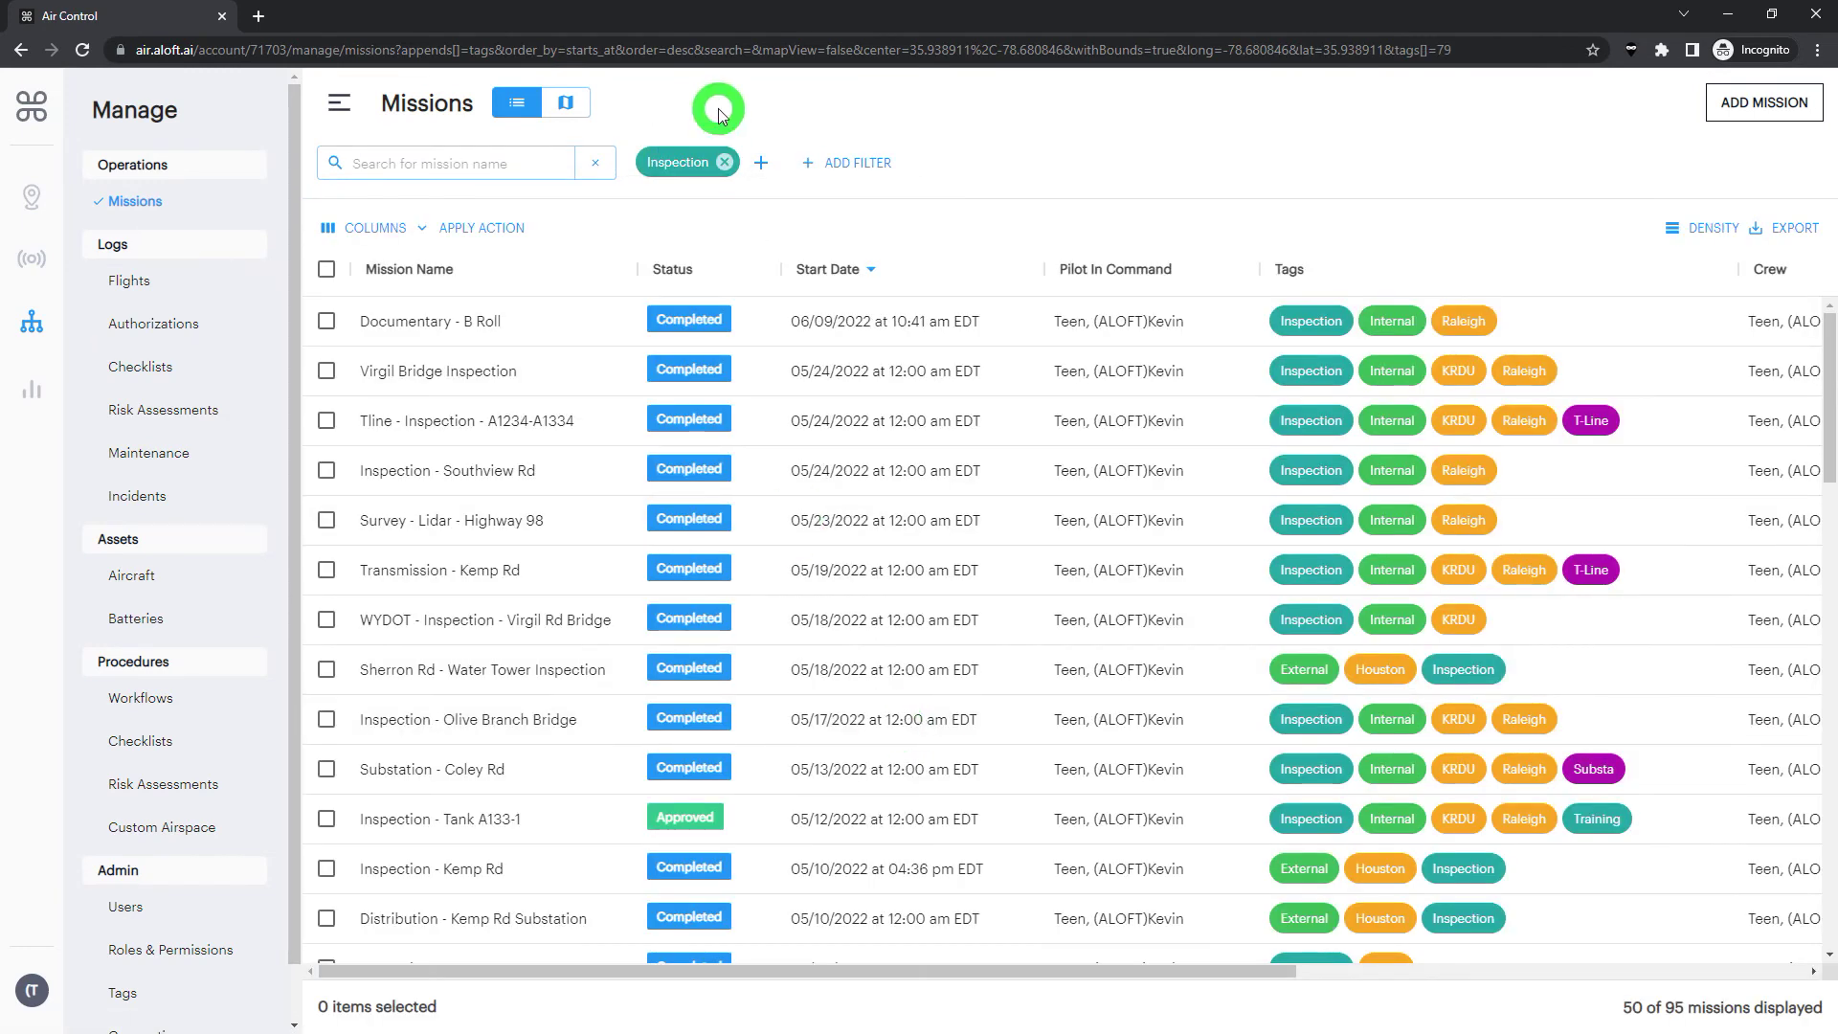
{"action": "left_click", "coordinate": [725, 162]}
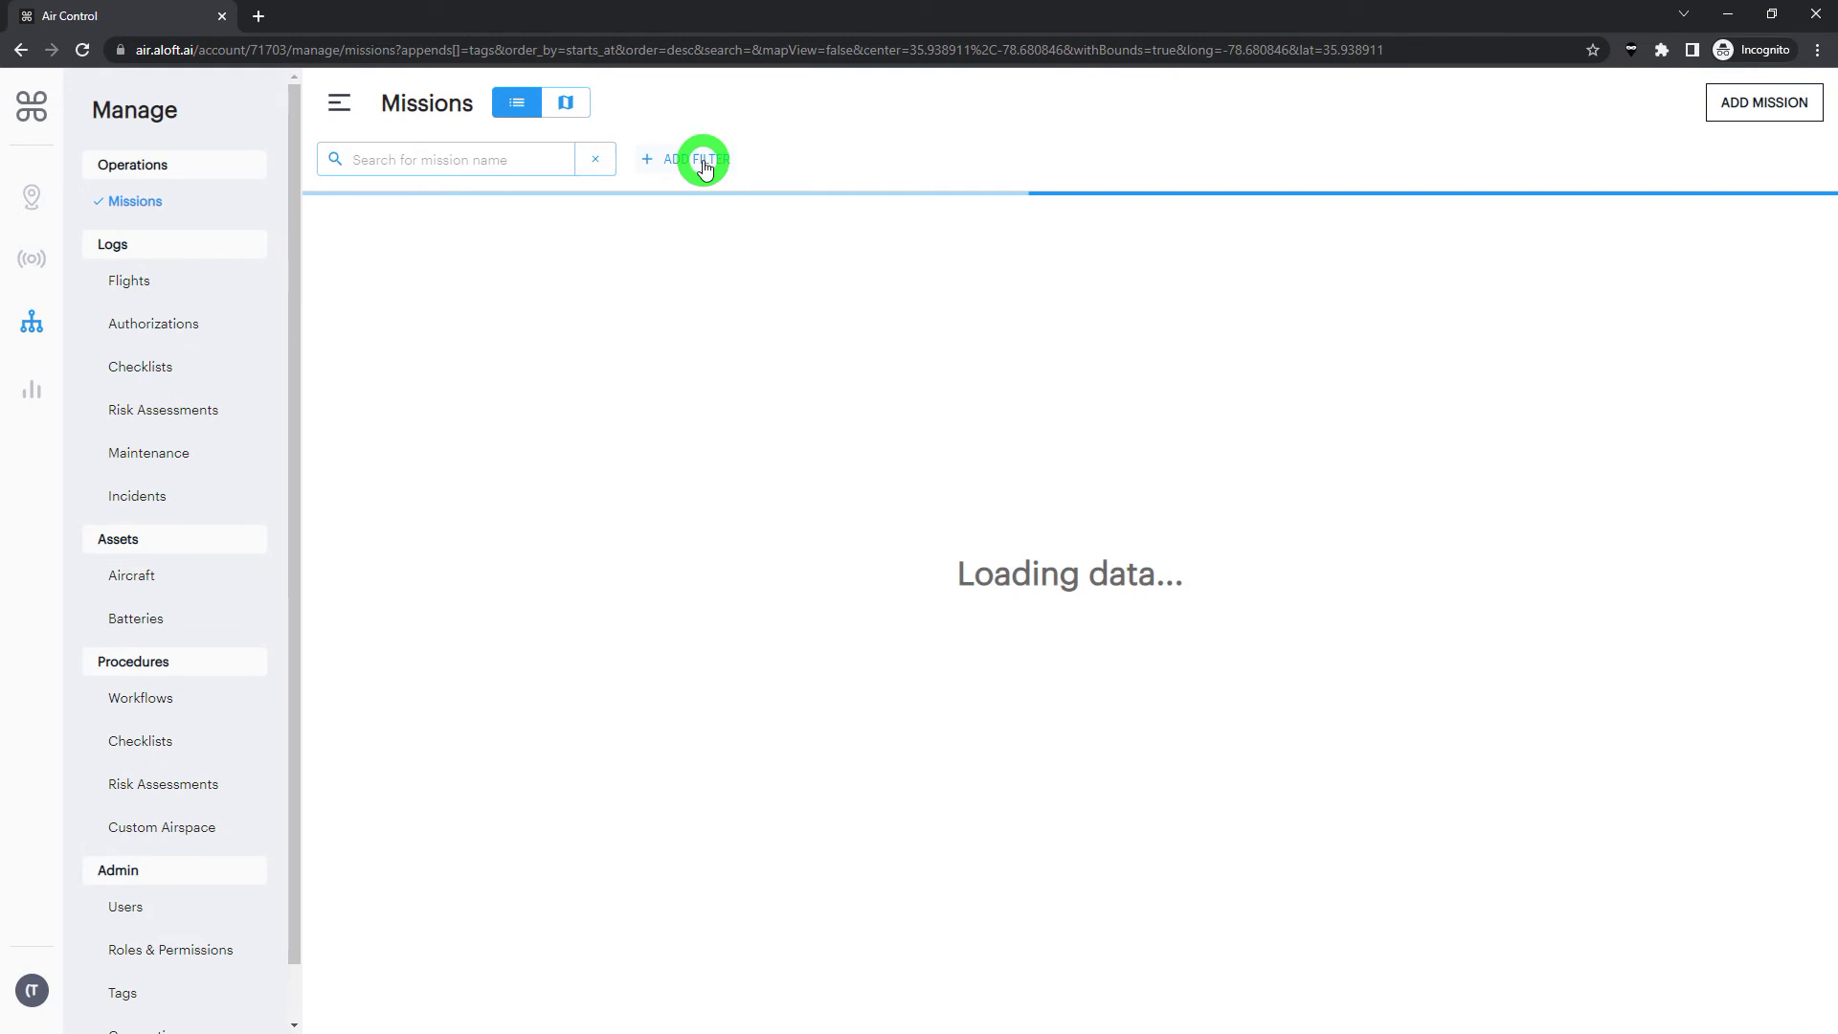
- Apply a combined Raleigh and San Francisco tag filter (113 missions), then drop the San Francisco chip
{"action": "left_click", "coordinate": [705, 159]}
{"action": "left_click", "coordinate": [702, 330]}
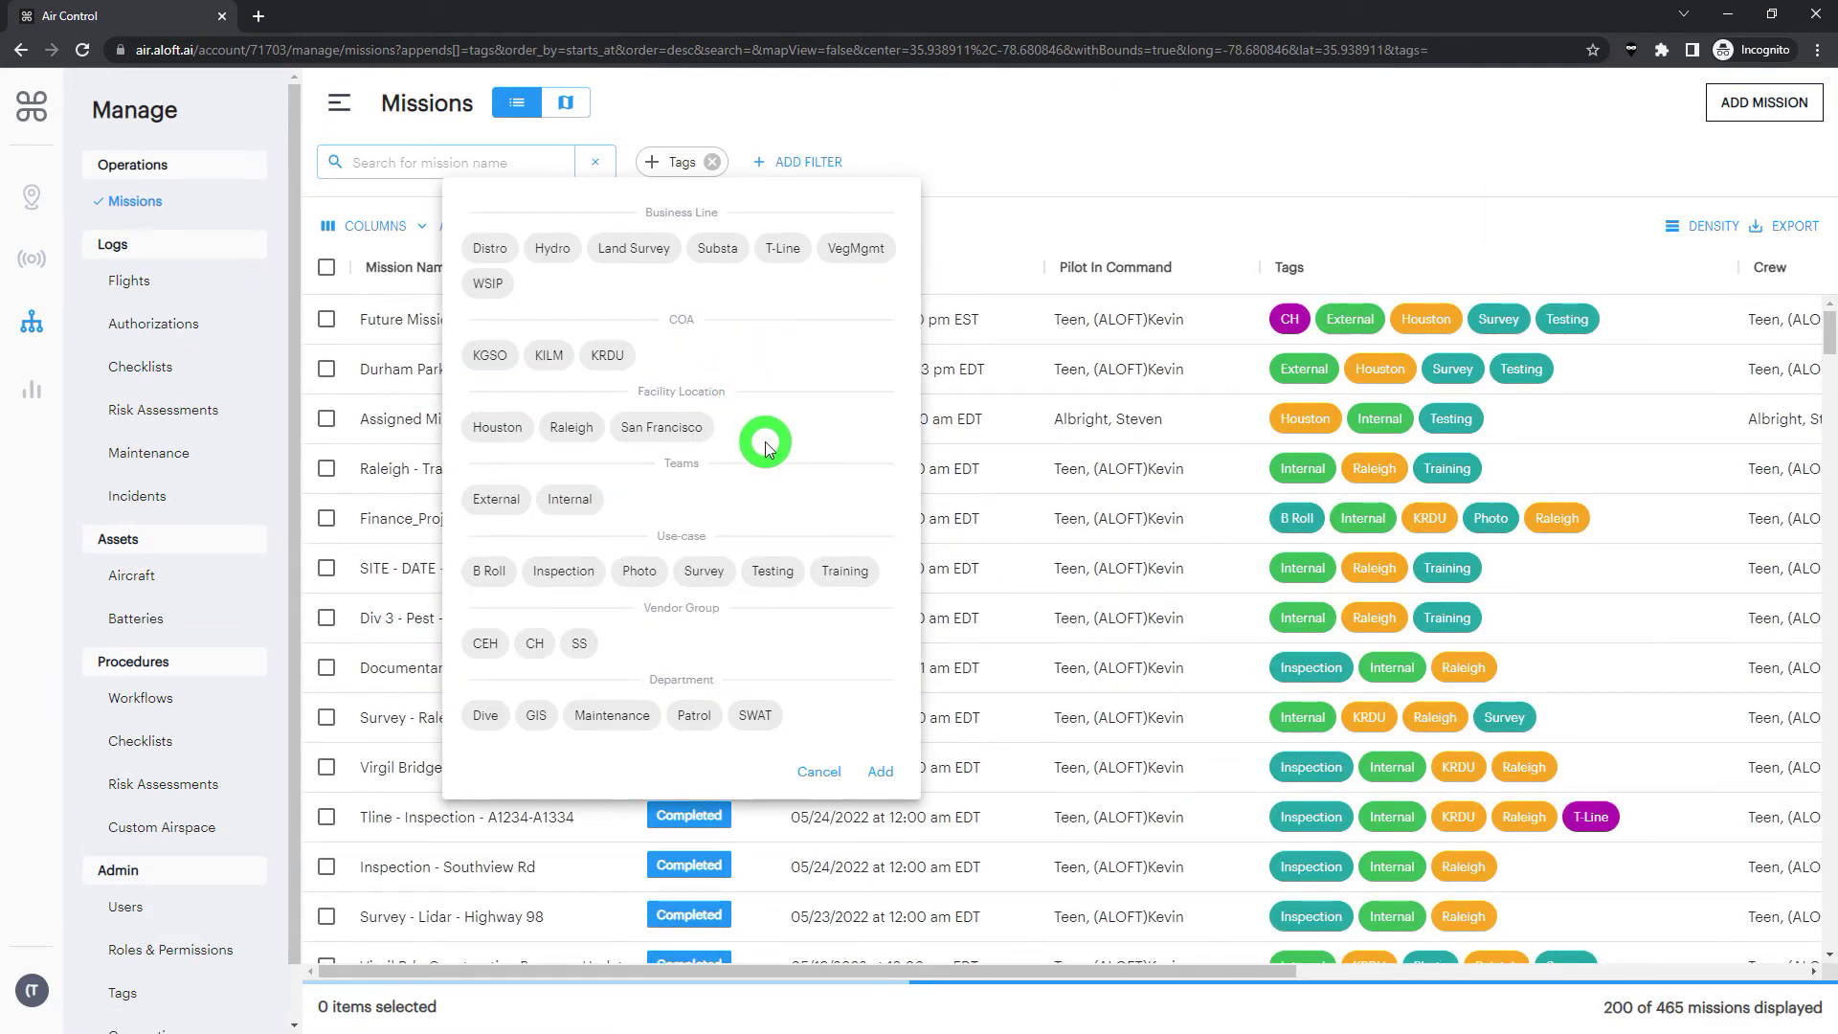
{"action": "left_click", "coordinate": [574, 428]}
{"action": "left_click", "coordinate": [653, 433]}
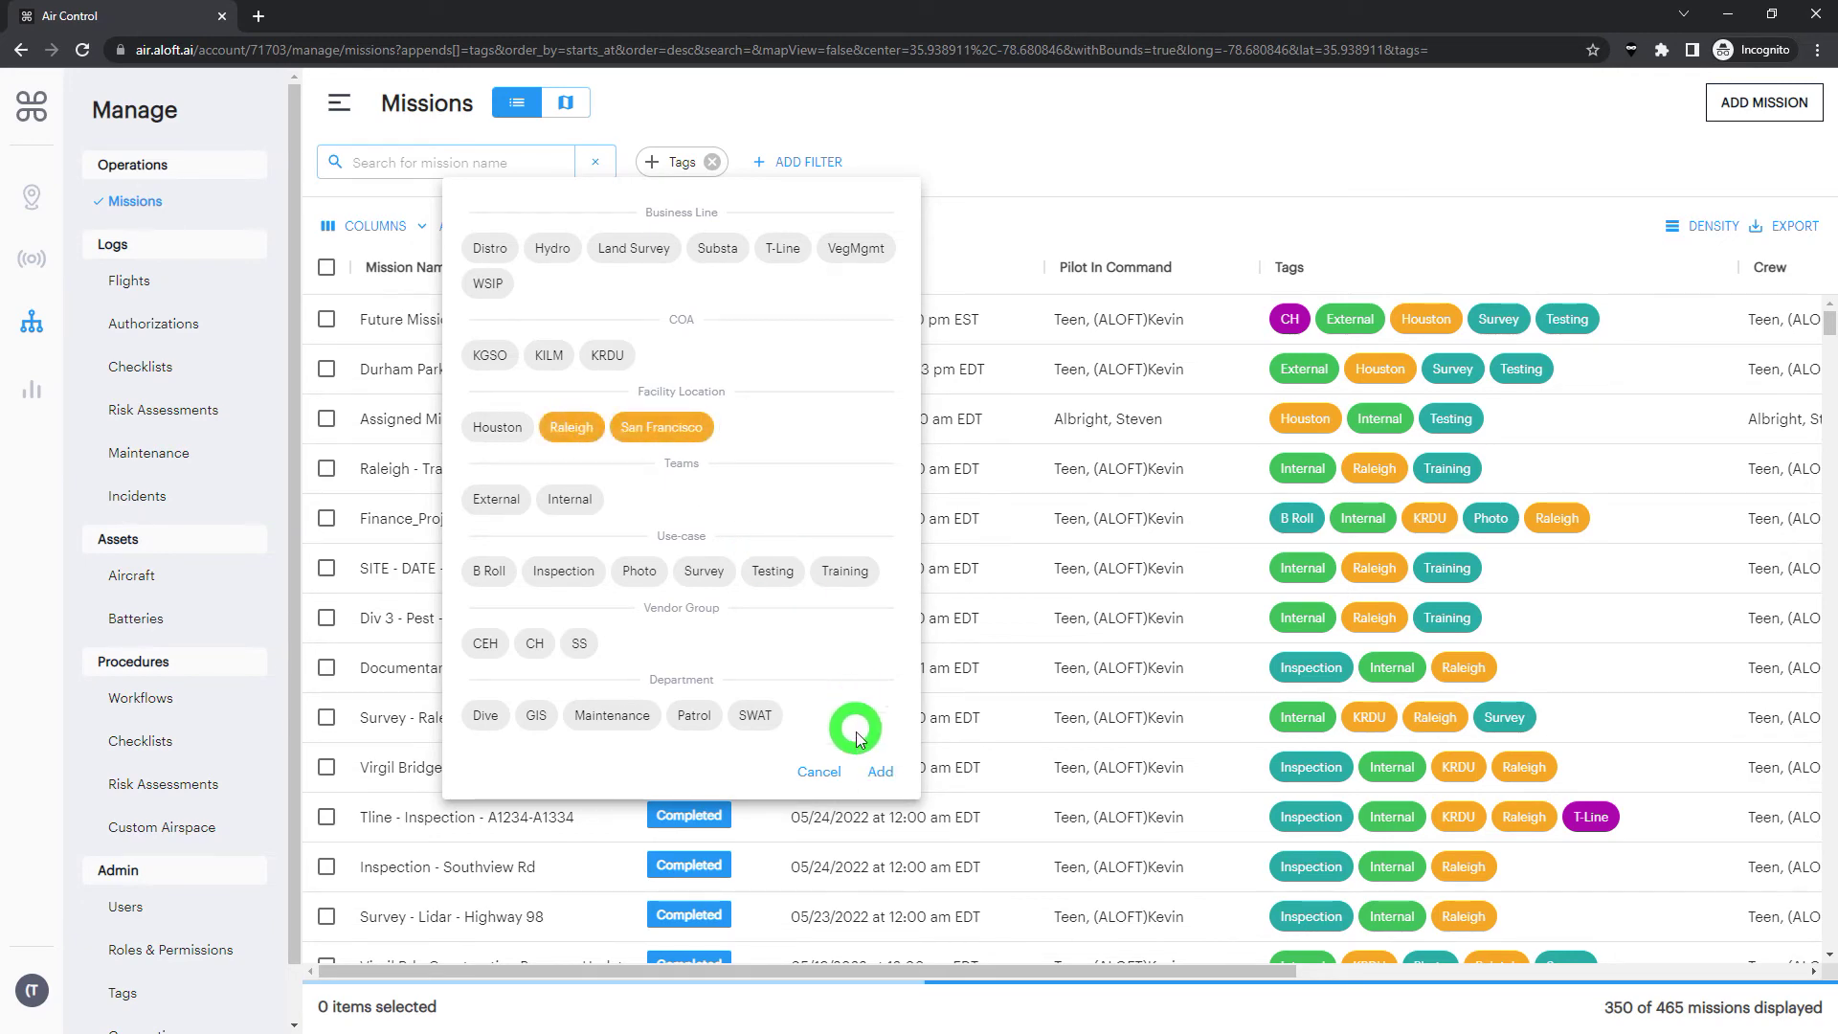
{"action": "left_click", "coordinate": [880, 772]}
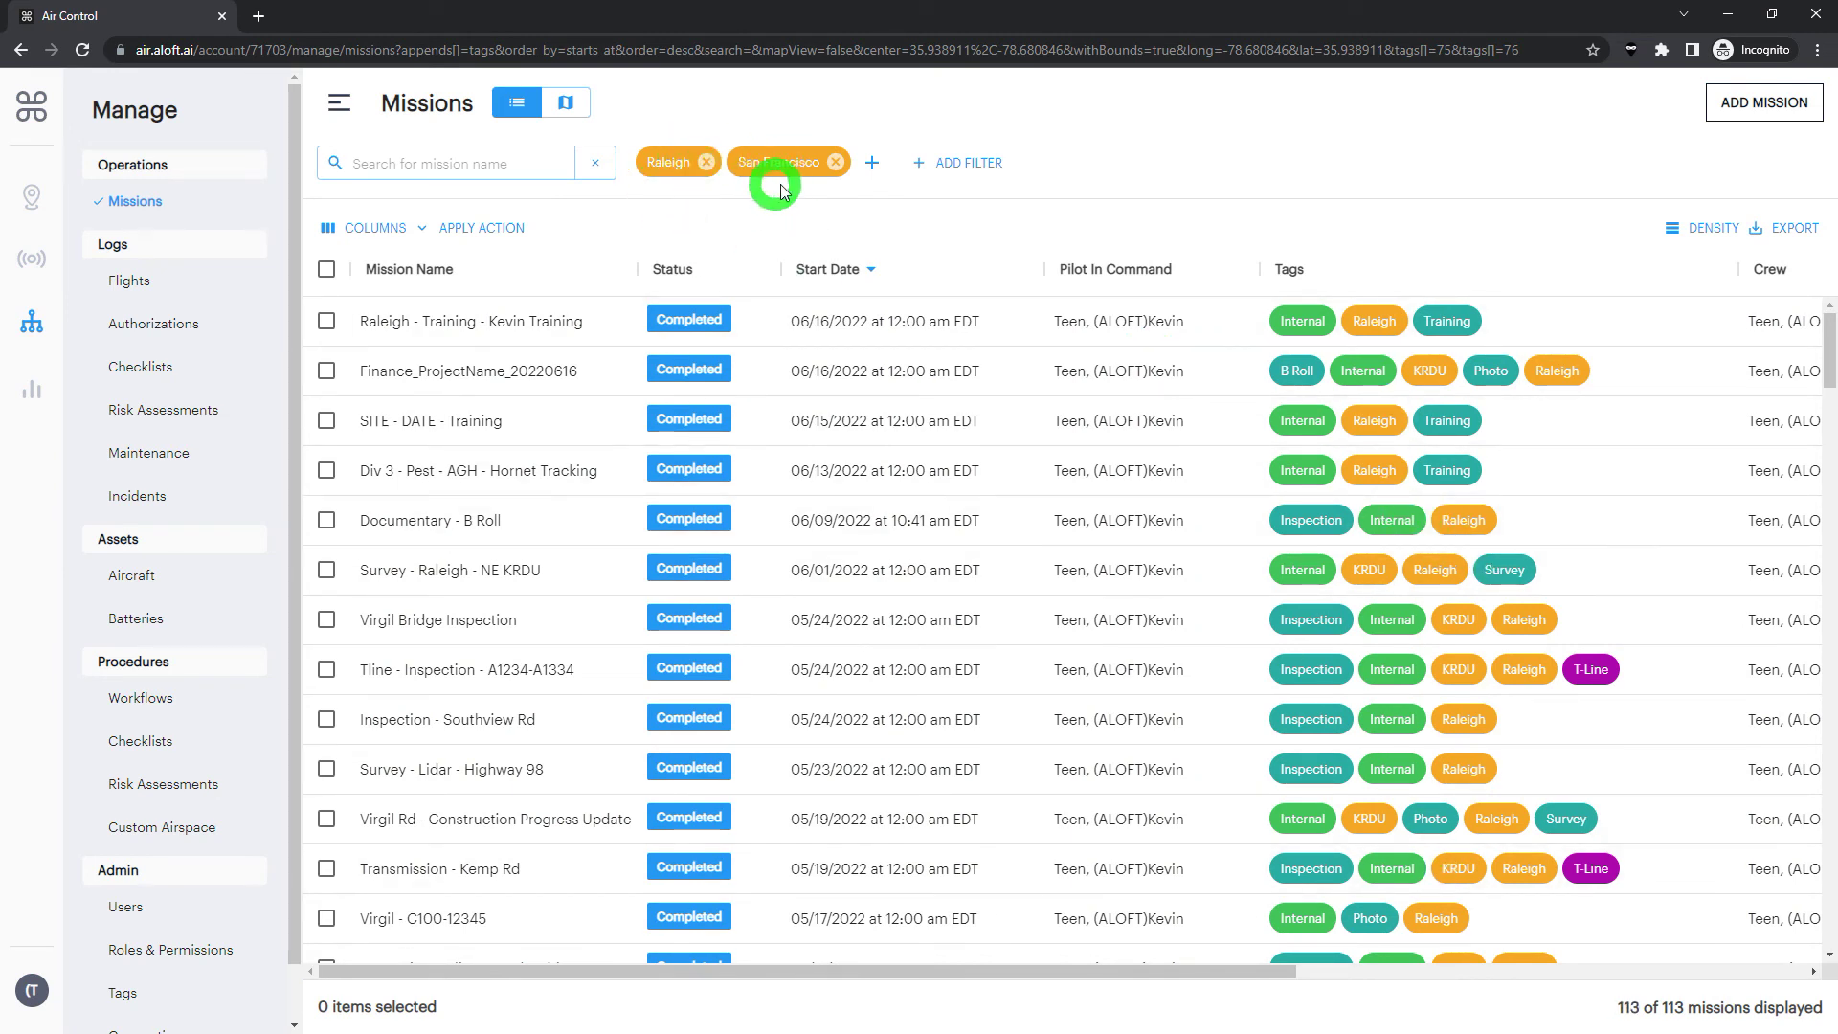
{"action": "left_click", "coordinate": [838, 164]}
- Remove the remaining Raleigh tag chip and go to the Tags page under Admin
{"action": "left_click", "coordinate": [725, 166]}
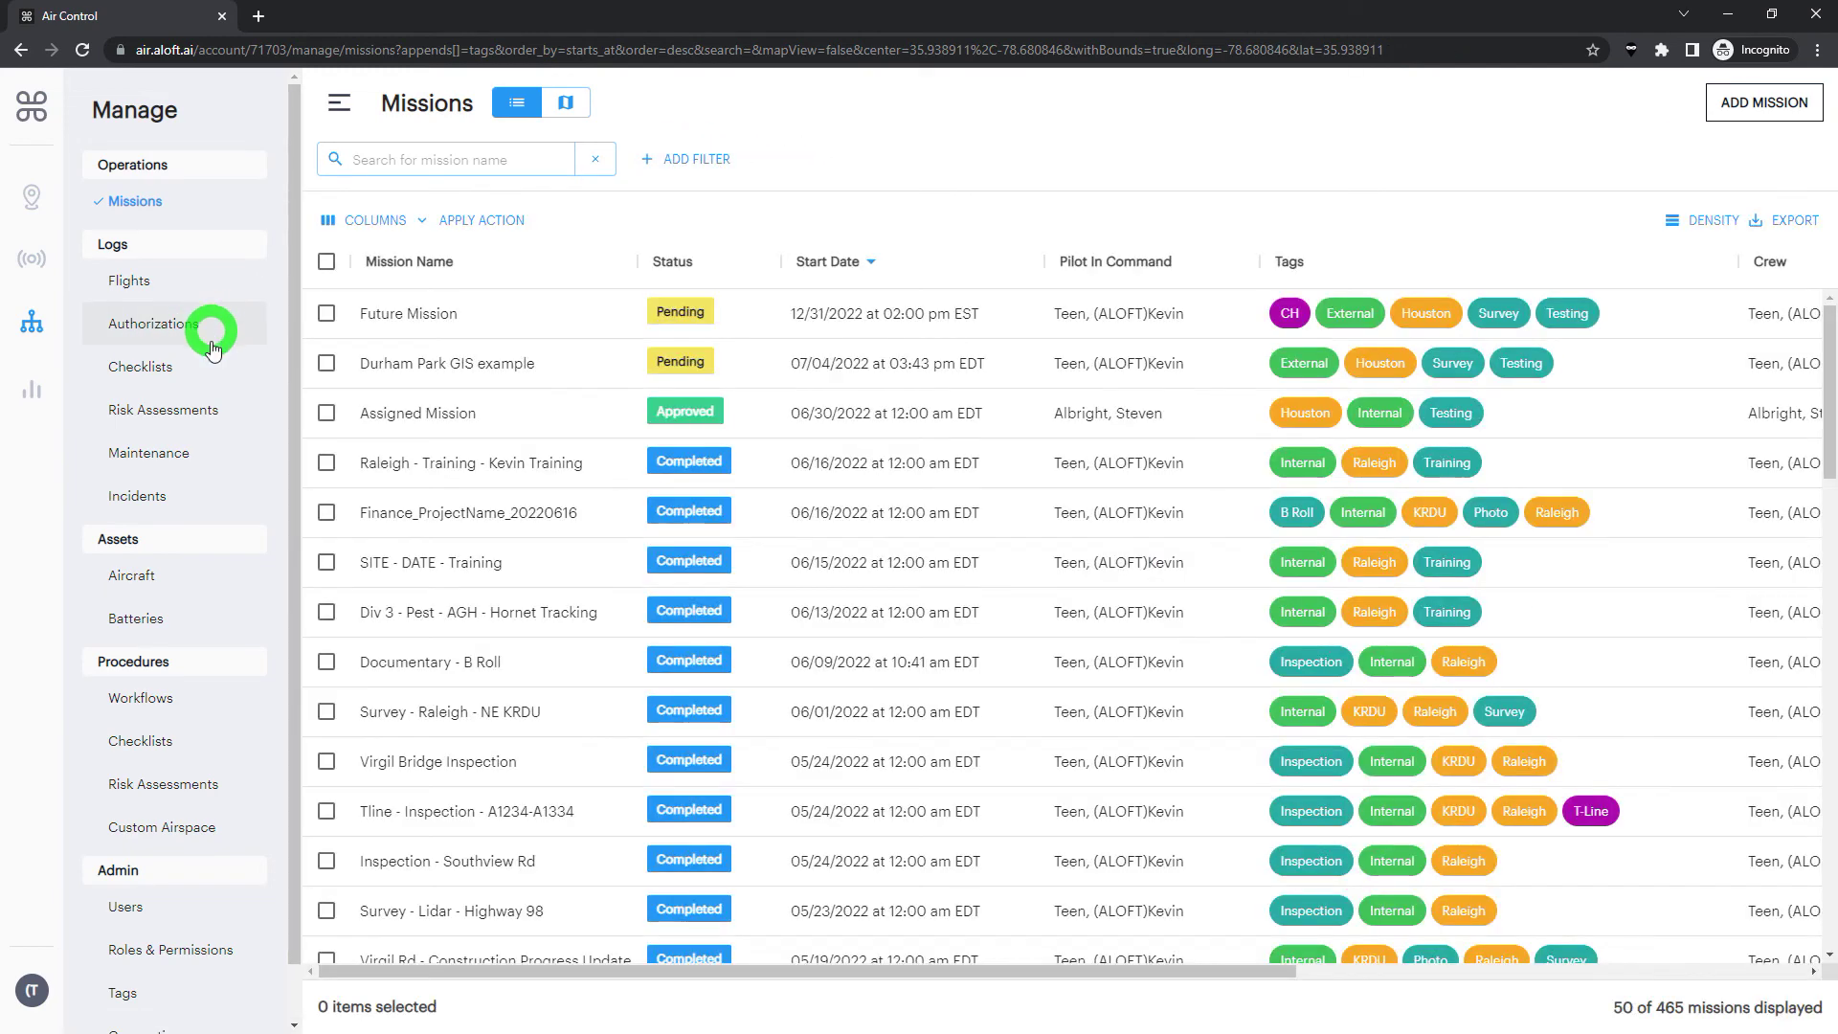
{"action": "scroll", "coordinate": [213, 325], "scroll_direction": "down", "scroll_amount": 1}
{"action": "left_click", "coordinate": [164, 937]}
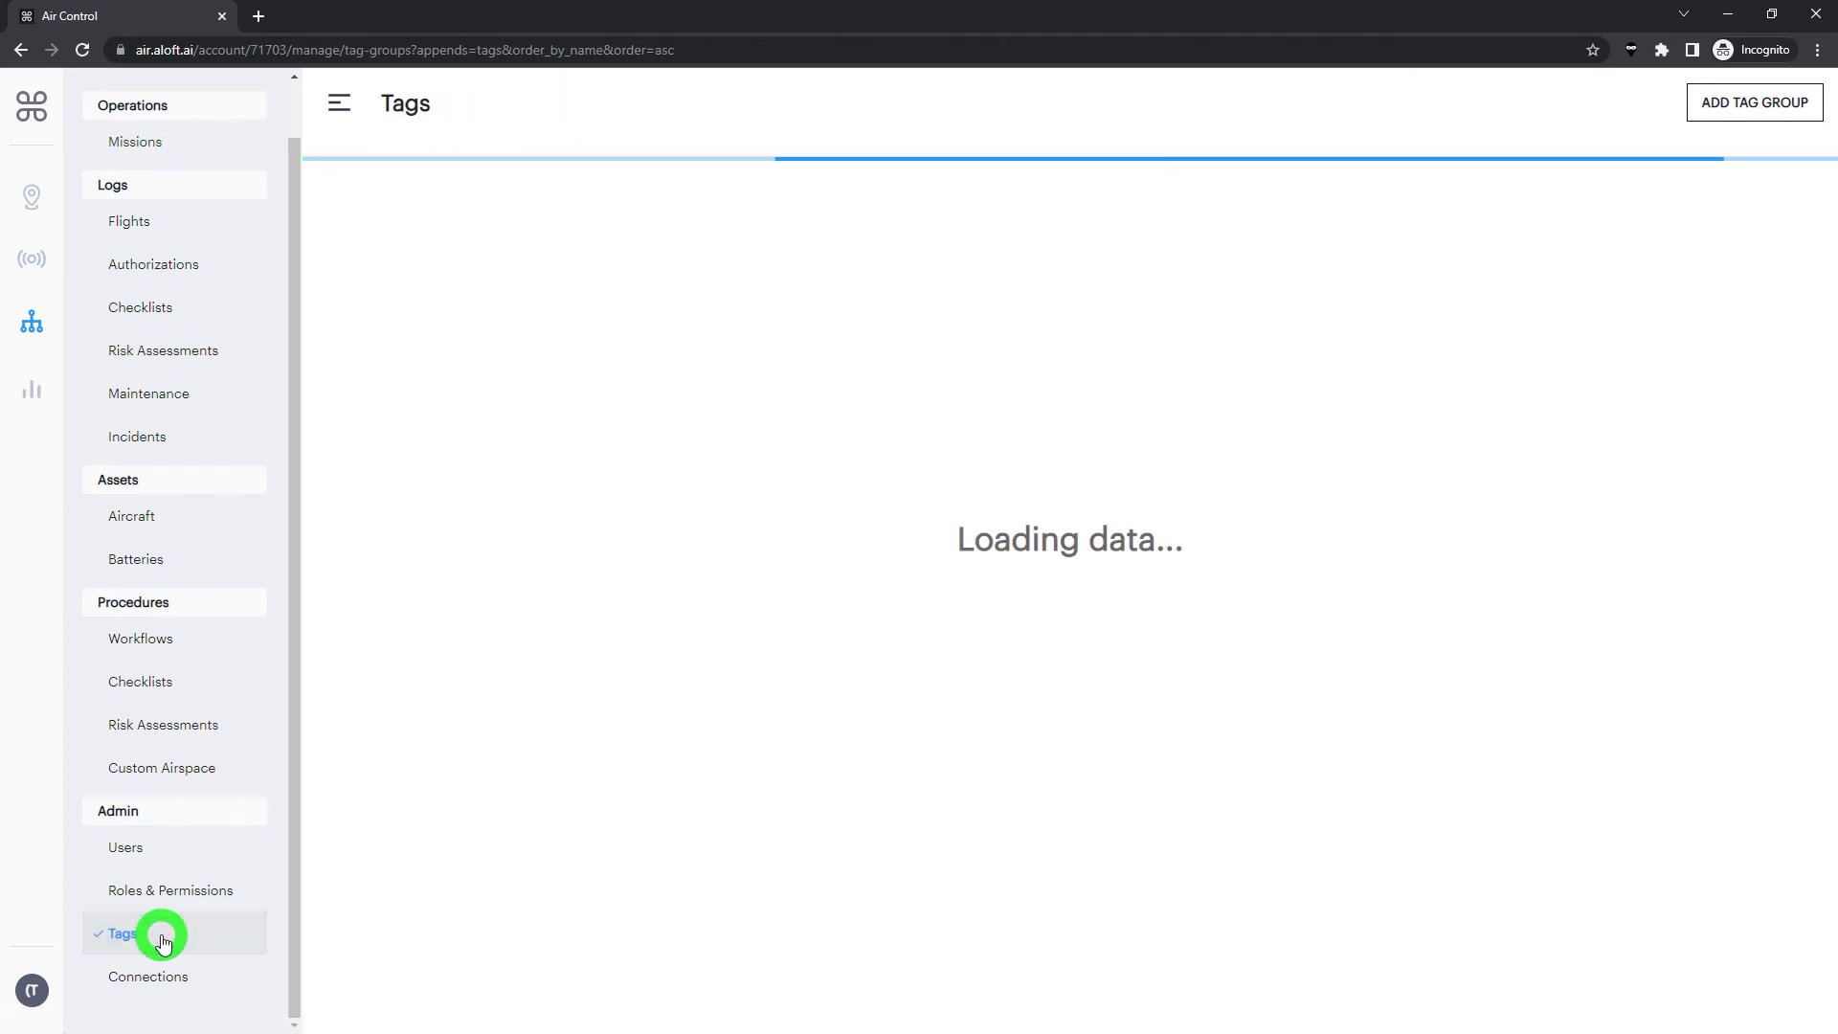